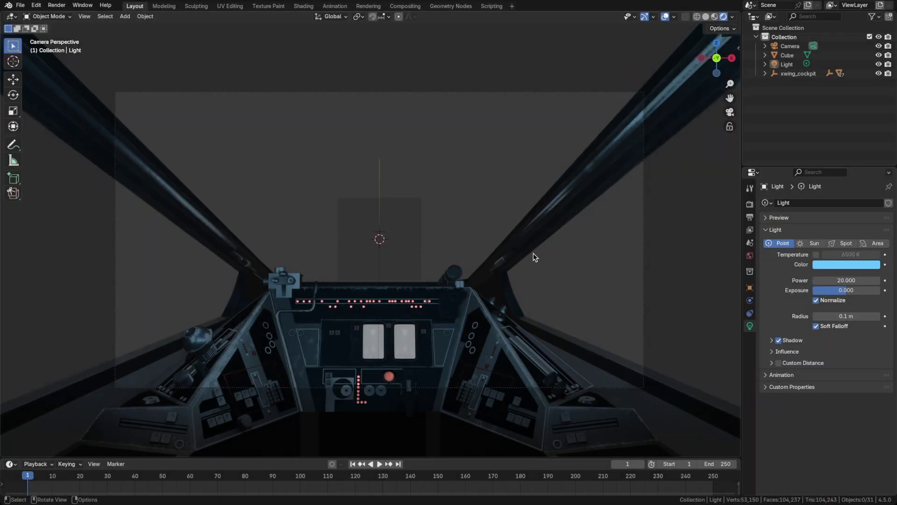
Step: Switch the viewport to solid shading and hide the cube in the viewport
{"action": "mouse_move", "coordinate": [534, 254]}
{"action": "middle_mouse_down"}
{"action": "mouse_move", "coordinate": [481, 251]}
{"action": "mouse_move", "coordinate": [520, 301]}
{"action": "mouse_move", "coordinate": [486, 262]}
{"action": "mouse_move", "coordinate": [434, 267]}
{"action": "mouse_move", "coordinate": [558, 236]}
{"action": "mouse_move", "coordinate": [490, 267]}
{"action": "mouse_move", "coordinate": [424, 248]}
{"action": "mouse_move", "coordinate": [467, 252]}
{"action": "mouse_move", "coordinate": [521, 240]}
{"action": "mouse_move", "coordinate": [436, 263]}
{"action": "middle_mouse_up"}
{"action": "left_click", "coordinate": [514, 212]}
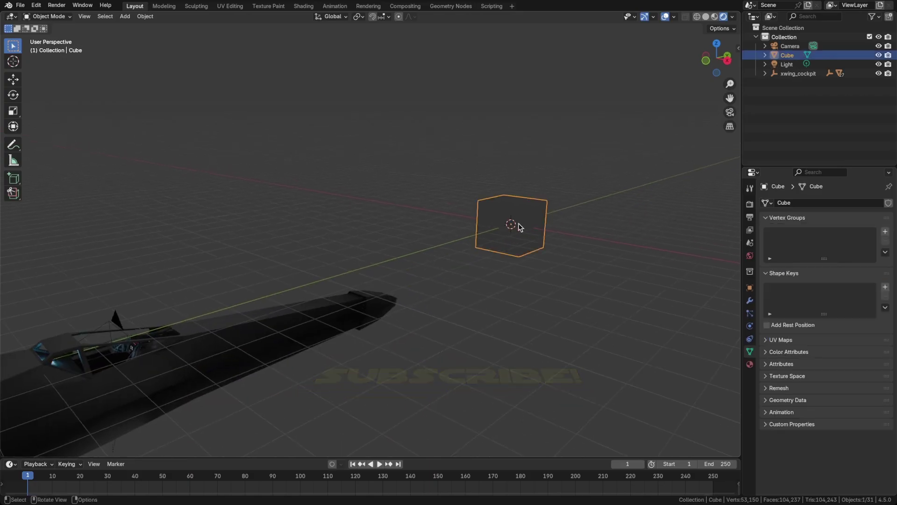
{"action": "key", "text": "z"}
{"action": "left_click", "coordinate": [593, 233]}
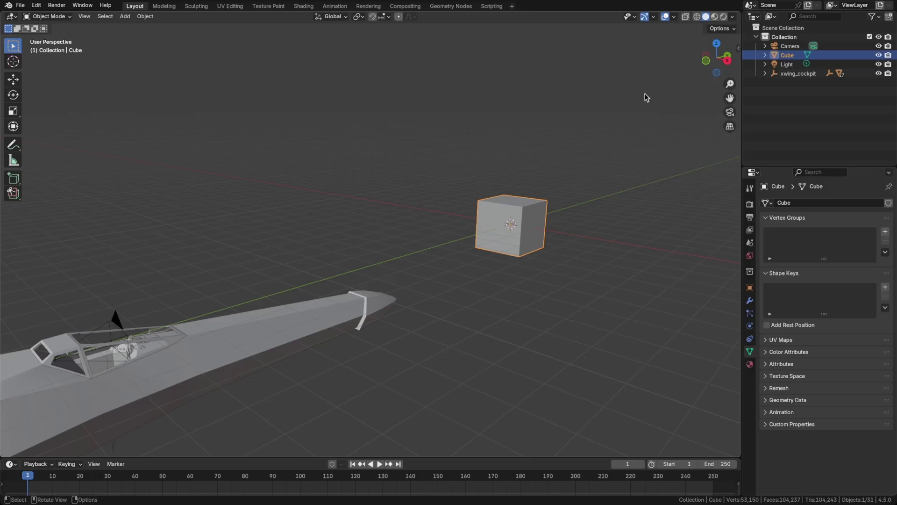
{"action": "left_click", "coordinate": [879, 55]}
Step: Add a cylinder mesh at the world origin
{"action": "scroll", "coordinate": [523, 224], "scroll_direction": "up", "scroll_amount": 1}
{"action": "scroll", "coordinate": [523, 224], "scroll_direction": "up", "scroll_amount": 2}
{"action": "key", "text": "shift"}
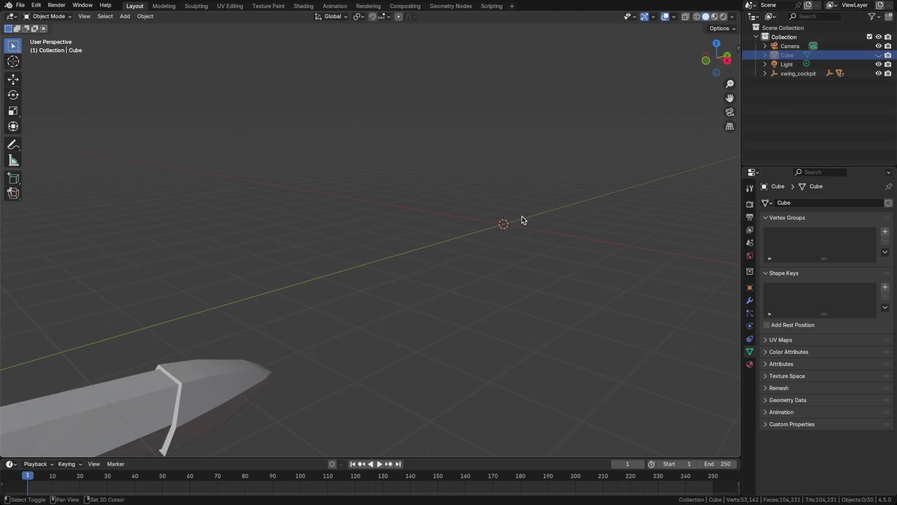
{"action": "key", "text": "shift+a"}
{"action": "mouse_move", "coordinate": [522, 228]}
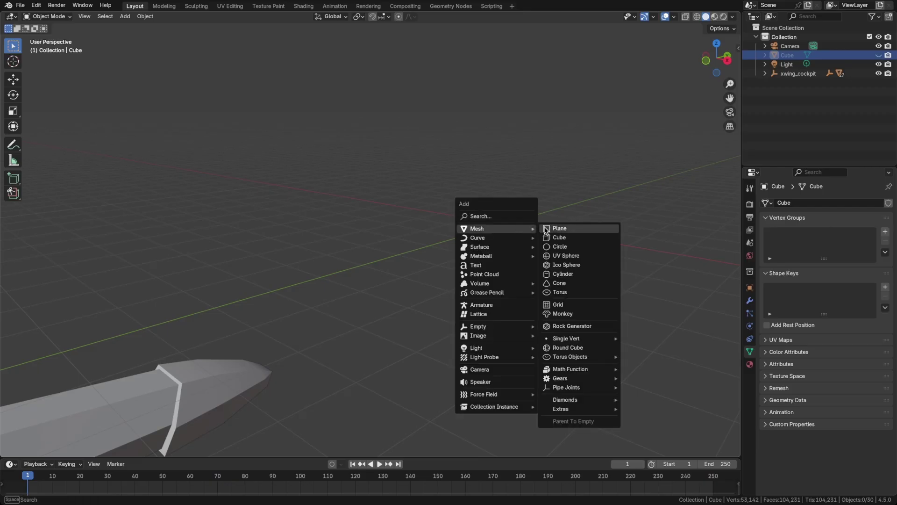
{"action": "left_click", "coordinate": [570, 274]}
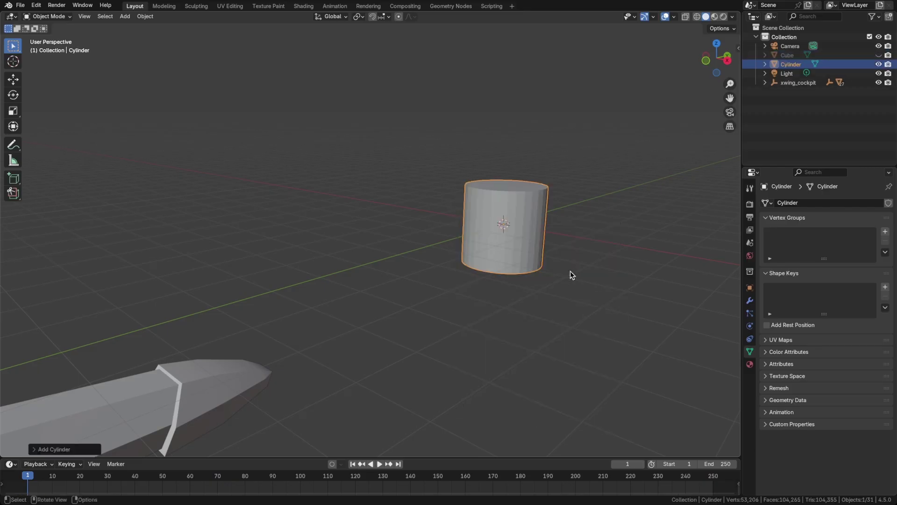
Step: Give the new cylinder 8 vertices, a radius of 0.05 m and a depth of 0.05 m
{"action": "left_click", "coordinate": [63, 449]}
{"action": "left_click", "coordinate": [119, 342]}
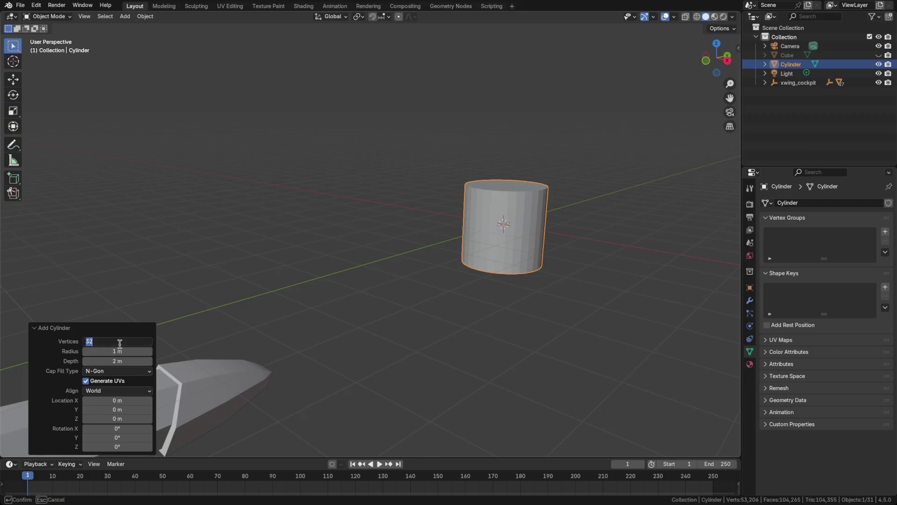
{"action": "key", "text": "Return"}
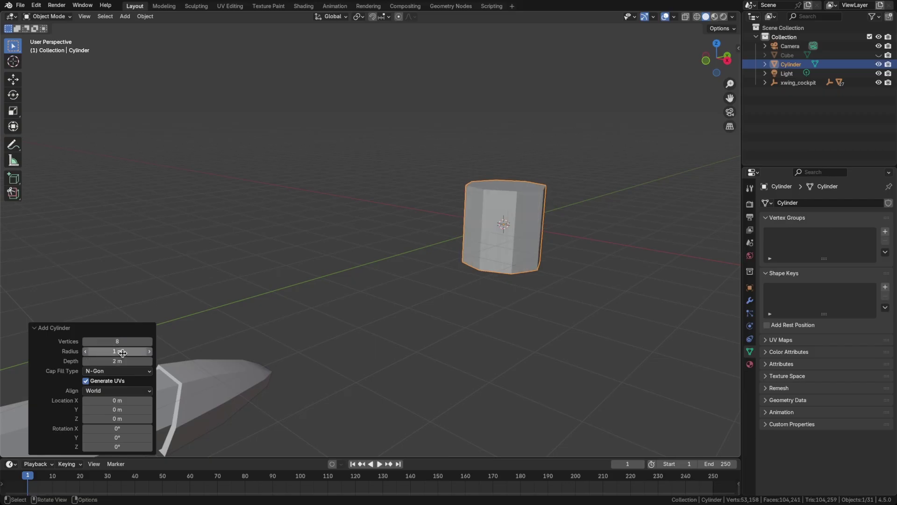
{"action": "left_click", "coordinate": [137, 351]}
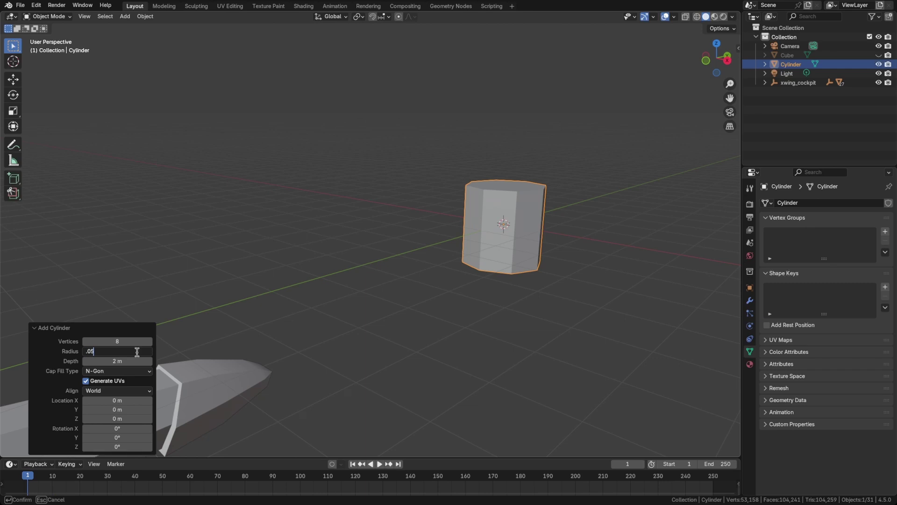
{"action": "key", "text": "Return"}
{"action": "left_click", "coordinate": [122, 359]}
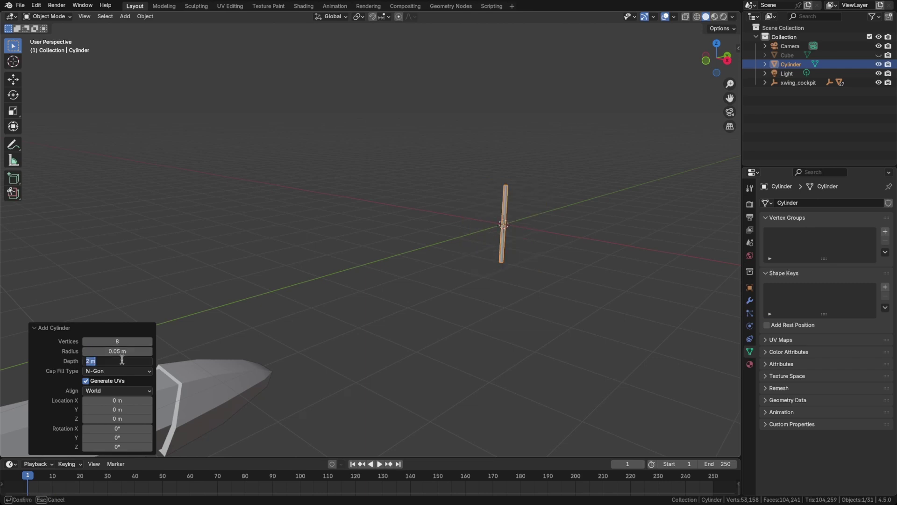
{"action": "type", "text": ".05"}
{"action": "key", "text": "Return"}
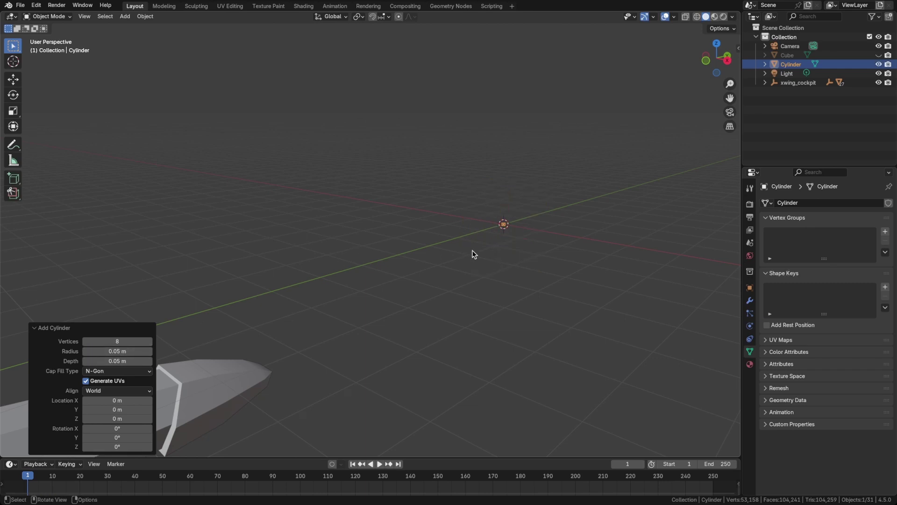
Step: Frame the cylinder and, in Edit Mode, snap the 3D cursor to its bottom face
{"action": "key", "text": "grave"}
{"action": "left_click", "coordinate": [522, 276]}
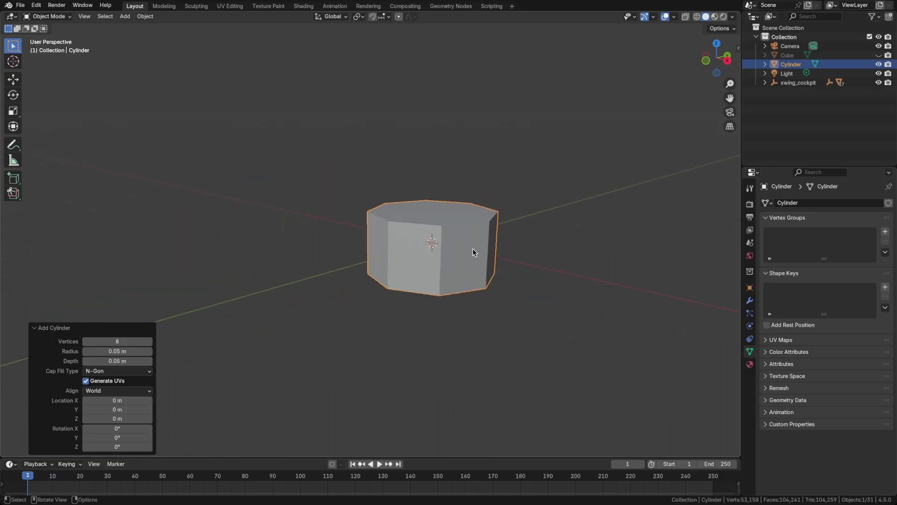
{"action": "middle_click_drag", "start_coordinate": [472, 248], "coordinate": [457, 195]}
{"action": "middle_click_drag", "start_coordinate": [458, 248], "coordinate": [479, 233]}
{"action": "key", "text": "Tab"}
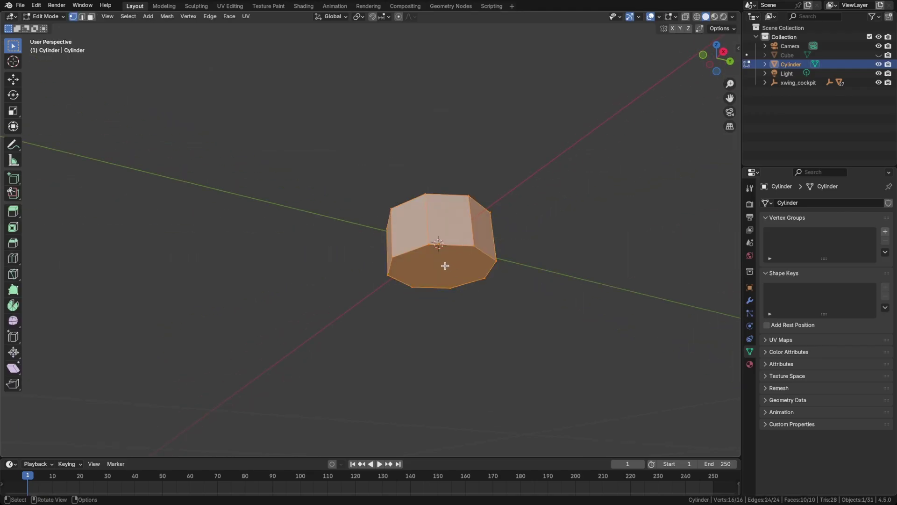
{"action": "left_click", "coordinate": [453, 264]}
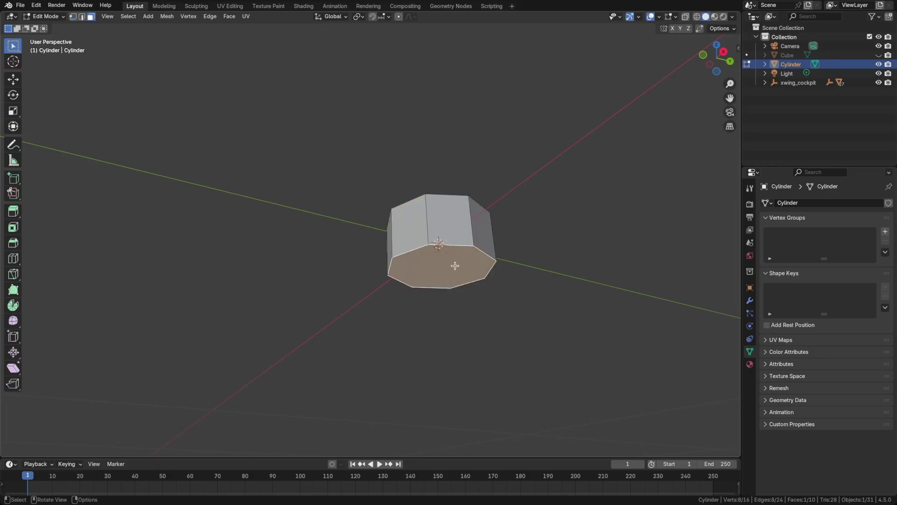
{"action": "key", "text": "shift+s"}
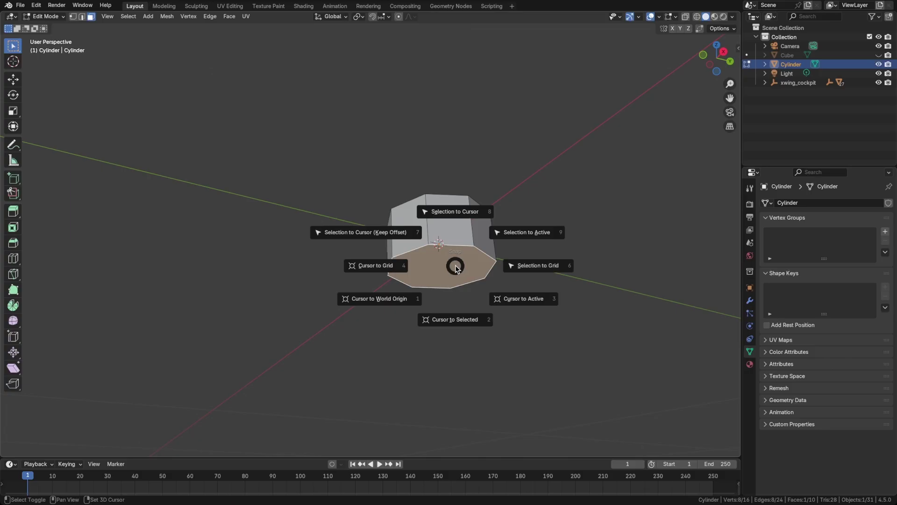
{"action": "left_click", "coordinate": [456, 319]}
Step: Return to Object Mode and set the cylinder's origin to the 3D cursor
{"action": "key", "text": "Tab"}
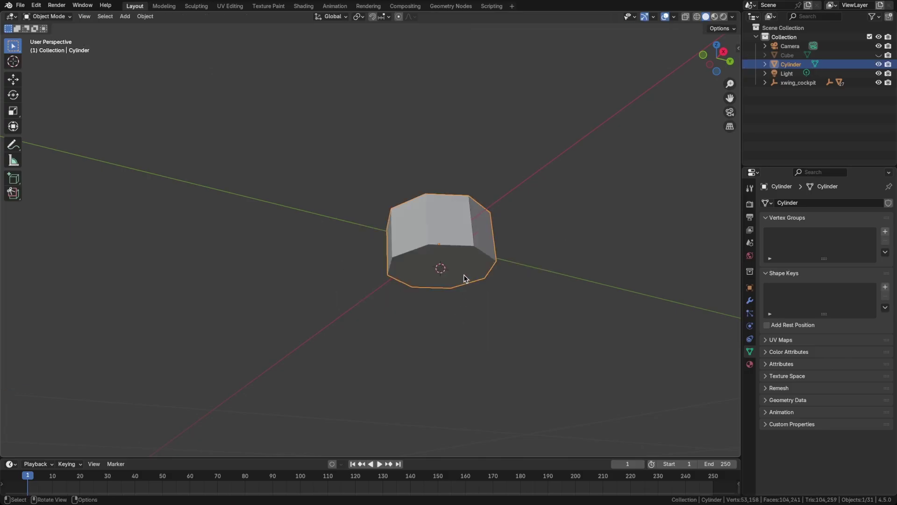
{"action": "mouse_move", "coordinate": [466, 268]}
{"action": "middle_mouse_down"}
{"action": "mouse_move", "coordinate": [468, 304]}
{"action": "mouse_move", "coordinate": [470, 282]}
{"action": "middle_mouse_up"}
{"action": "right_click", "coordinate": [461, 232]}
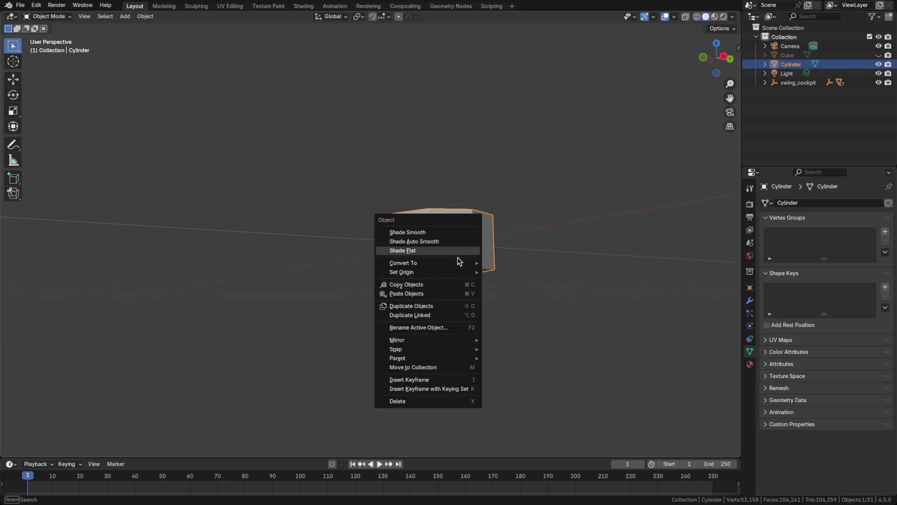
{"action": "mouse_move", "coordinate": [452, 272]}
{"action": "left_click", "coordinate": [513, 293]}
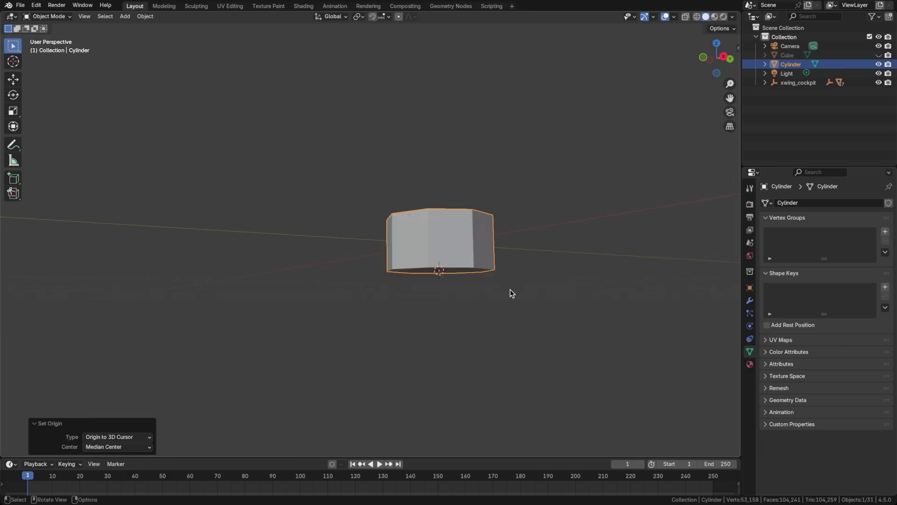
Step: Hide the cylinder in both viewport and renders, and show the cube in the viewport again
{"action": "middle_click_drag", "start_coordinate": [500, 284], "coordinate": [441, 265]}
{"action": "scroll", "coordinate": [498, 265], "scroll_direction": "down", "scroll_amount": 10}
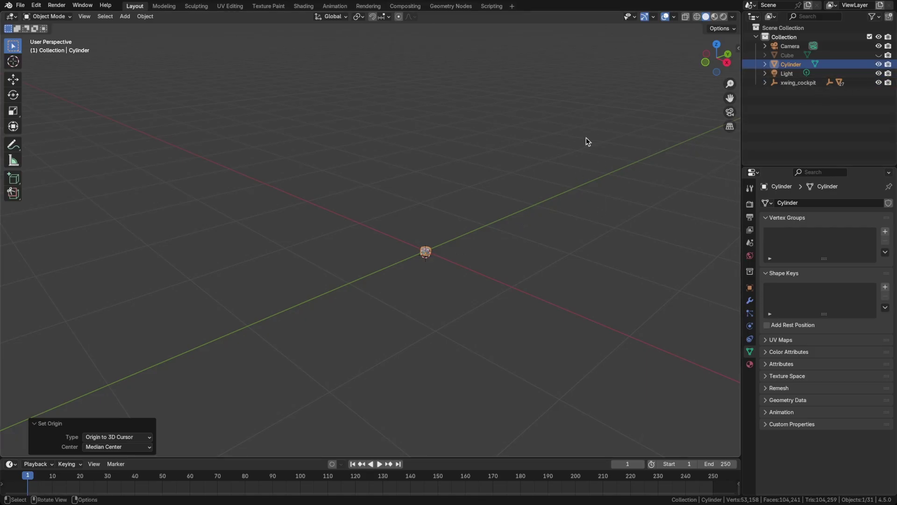
{"action": "left_click", "coordinate": [878, 64]}
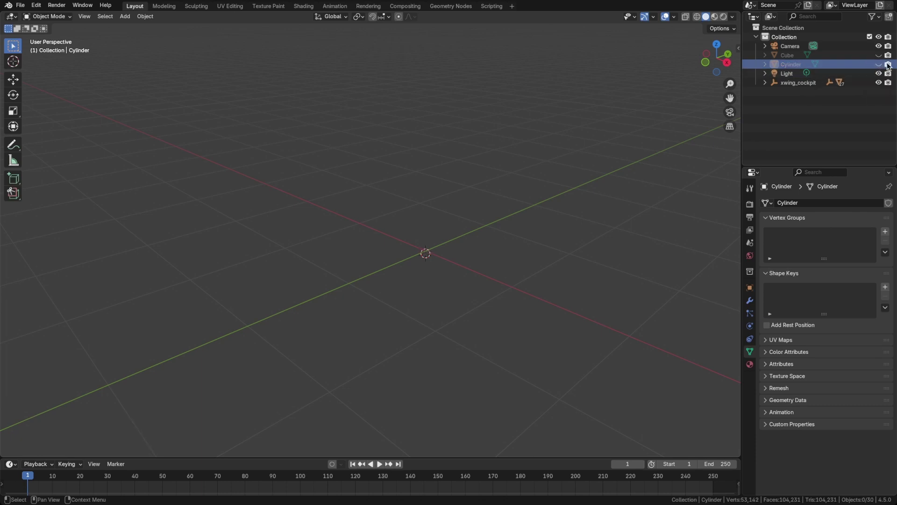
{"action": "left_click", "coordinate": [888, 65]}
{"action": "left_click", "coordinate": [879, 55]}
Step: Create a new geometry node tree on the cube in the Geometry Nodes workspace and move the Group Input node away from the Group Output
{"action": "left_click", "coordinate": [790, 55]}
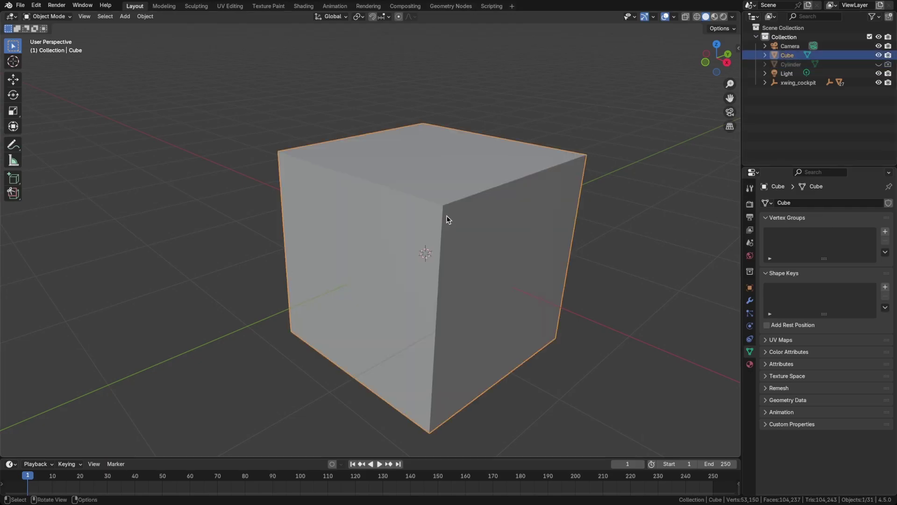
{"action": "left_click", "coordinate": [451, 6]}
{"action": "middle_click_drag", "start_coordinate": [490, 187], "coordinate": [470, 157]}
{"action": "left_click", "coordinate": [371, 240]}
{"action": "scroll", "coordinate": [376, 335], "scroll_direction": "down", "scroll_amount": 3}
{"action": "middle_click_drag", "start_coordinate": [379, 335], "coordinate": [481, 309]}
{"action": "left_click_drag", "start_coordinate": [347, 334], "coordinate": [242, 333]}
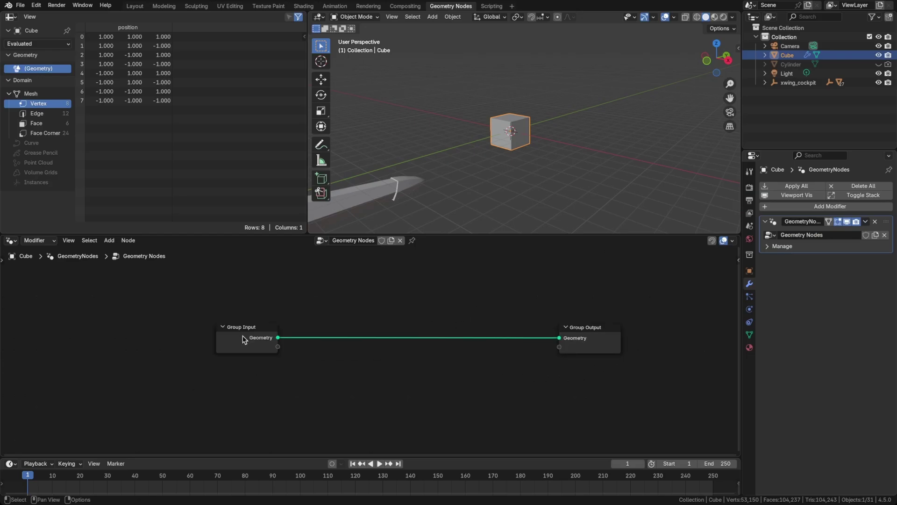
Step: Replace the Group Input node with a Cube primitive node whose mesh feeds the Group Output
{"action": "left_click", "coordinate": [242, 336]}
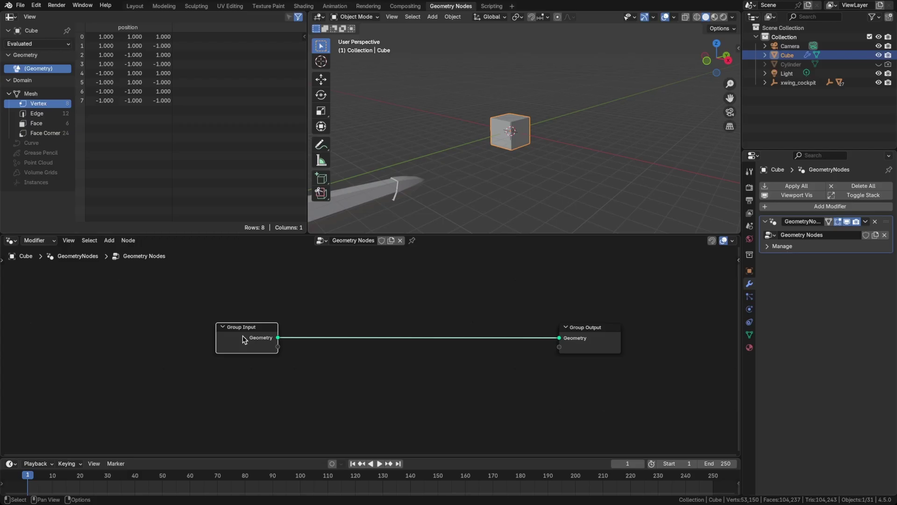
{"action": "key", "text": "x"}
{"action": "key", "text": "shift+a"}
{"action": "mouse_move", "coordinate": [234, 341]}
{"action": "type", "text": "cube"}
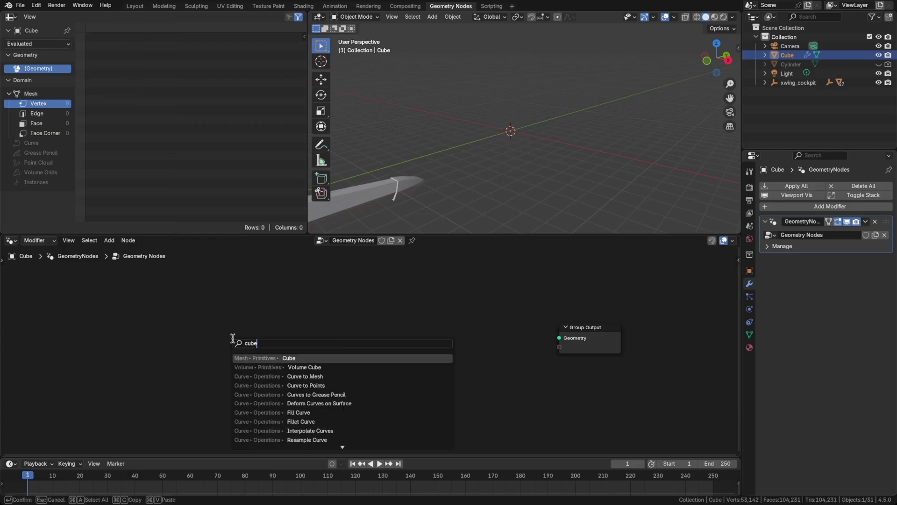
{"action": "key", "text": "Return"}
{"action": "left_click", "coordinate": [182, 305]}
{"action": "left_click", "coordinate": [210, 328], "text": "alt+shift"}
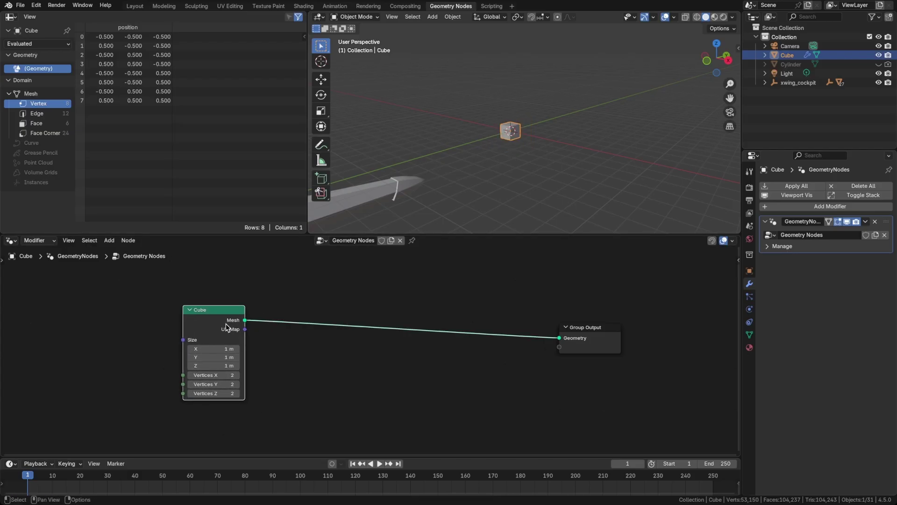
Step: From the camera view, size the Cube node to 16.3 m in X, 3.3 m in Y and 9.9 m in Z
{"action": "scroll", "coordinate": [503, 144], "scroll_direction": "up", "scroll_amount": 3}
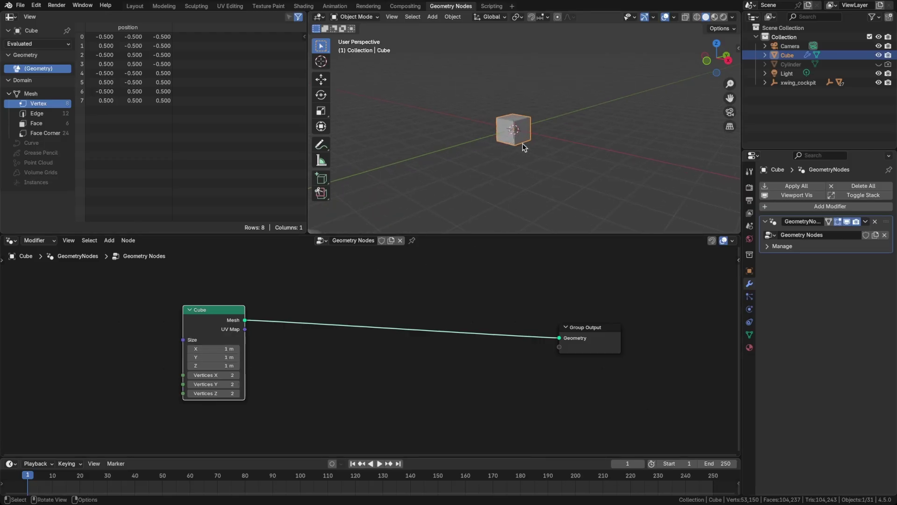
{"action": "left_click", "coordinate": [462, 180]}
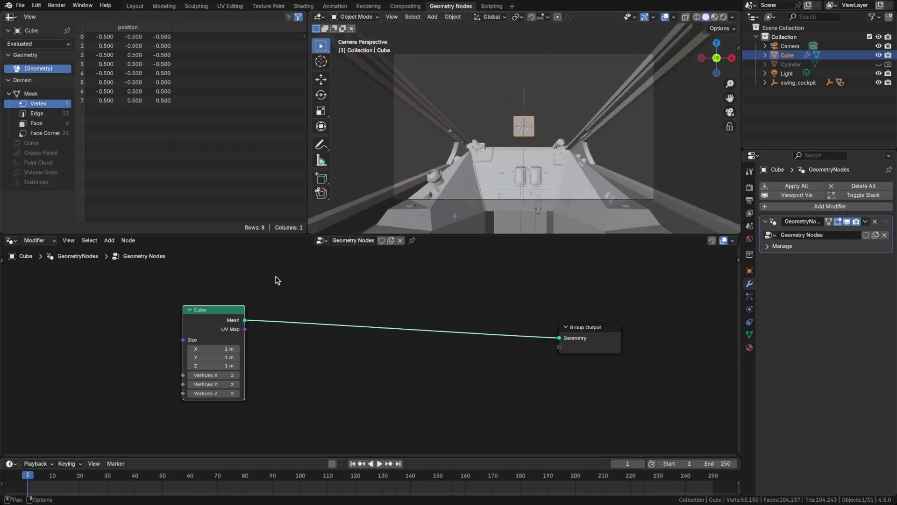
{"action": "left_click_drag", "start_coordinate": [205, 349], "coordinate": [294, 348]}
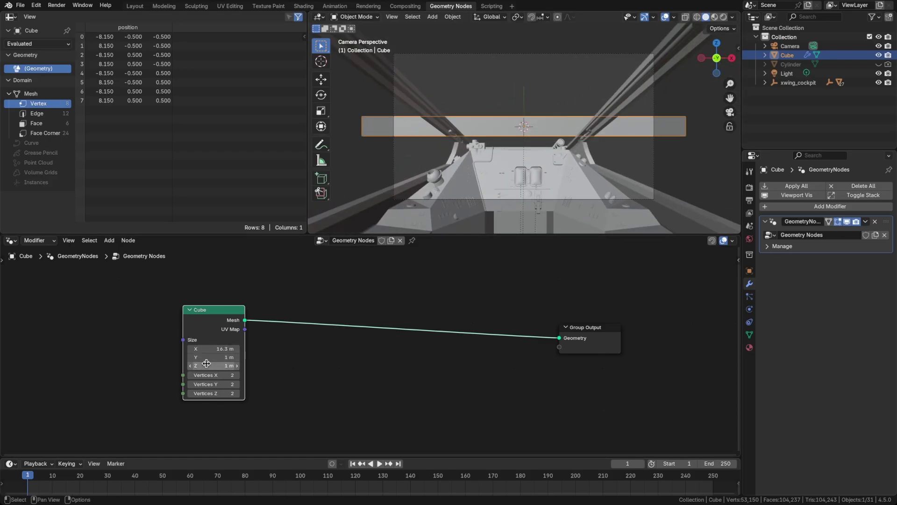
{"action": "left_click_drag", "start_coordinate": [207, 365], "coordinate": [252, 365]}
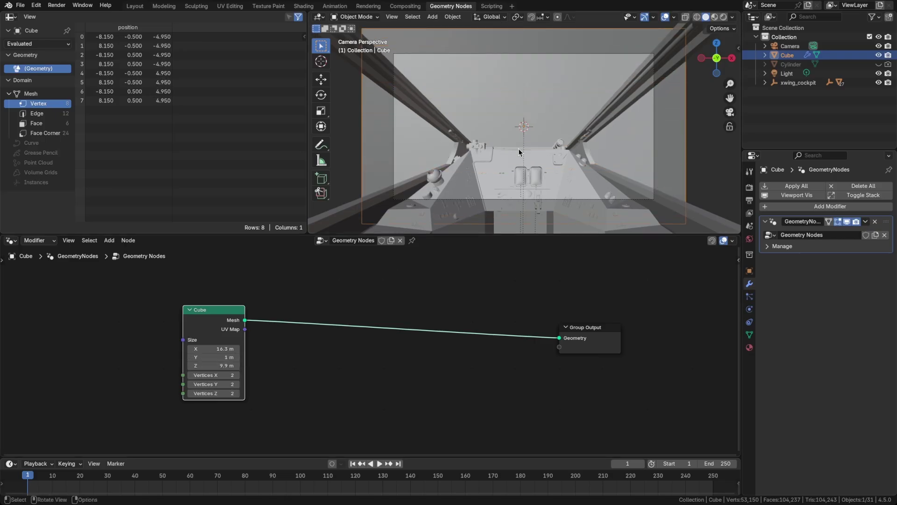
{"action": "key", "text": "KP_0"}
{"action": "left_click_drag", "start_coordinate": [213, 357], "coordinate": [221, 357]}
{"action": "key", "text": "grave"}
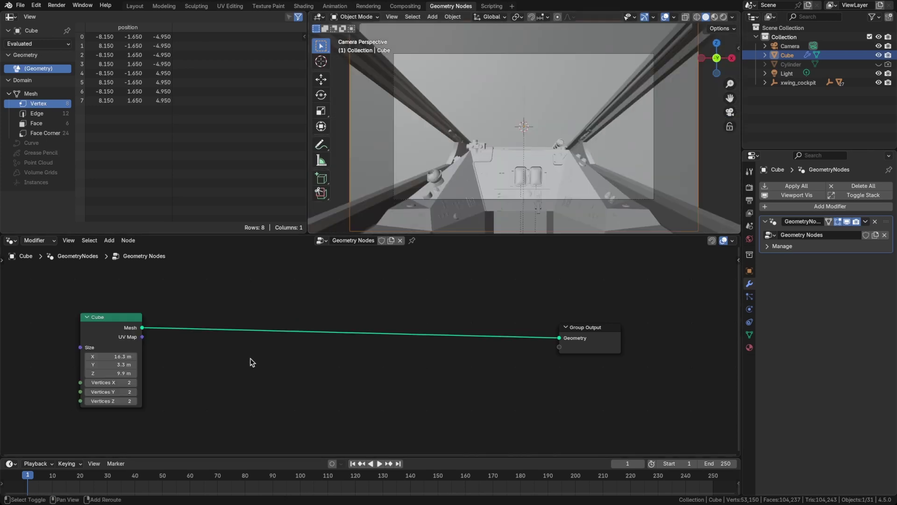
Step: Insert a Mesh to Volume node between the Cube node and the Group Output
{"action": "key", "text": "shift+a"}
{"action": "type", "text": "mesh to v"}
{"action": "key", "text": "Return"}
{"action": "left_click", "coordinate": [187, 323]}
Step: Insert a Distribute Points in Volume node after the Mesh to Volume node
{"action": "key", "text": "shift+a"}
{"action": "mouse_move", "coordinate": [341, 305]}
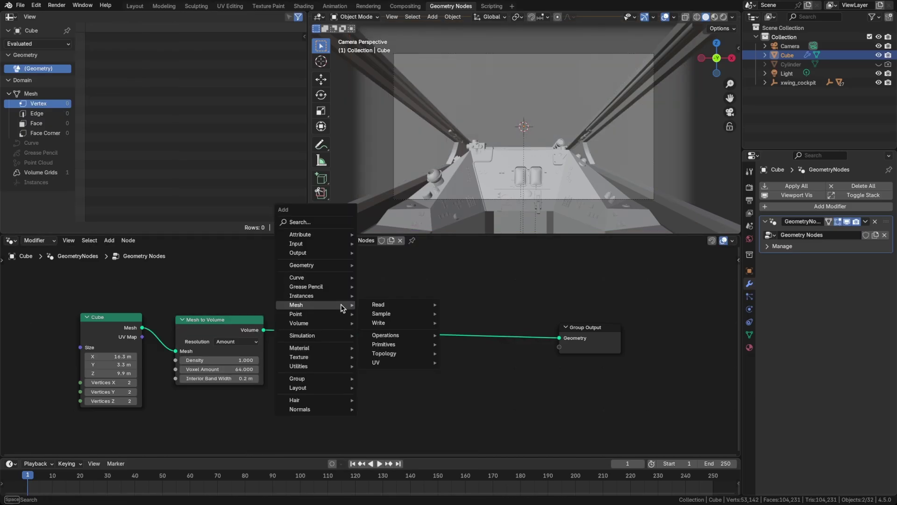
{"action": "type", "text": "distrib"}
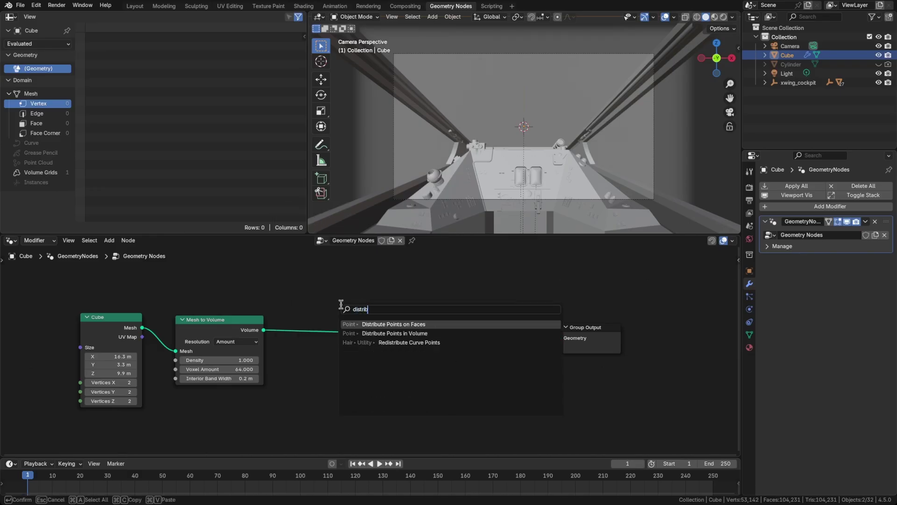
{"action": "key", "text": "Down"}
{"action": "key", "text": "Return"}
{"action": "left_click", "coordinate": [302, 305]}
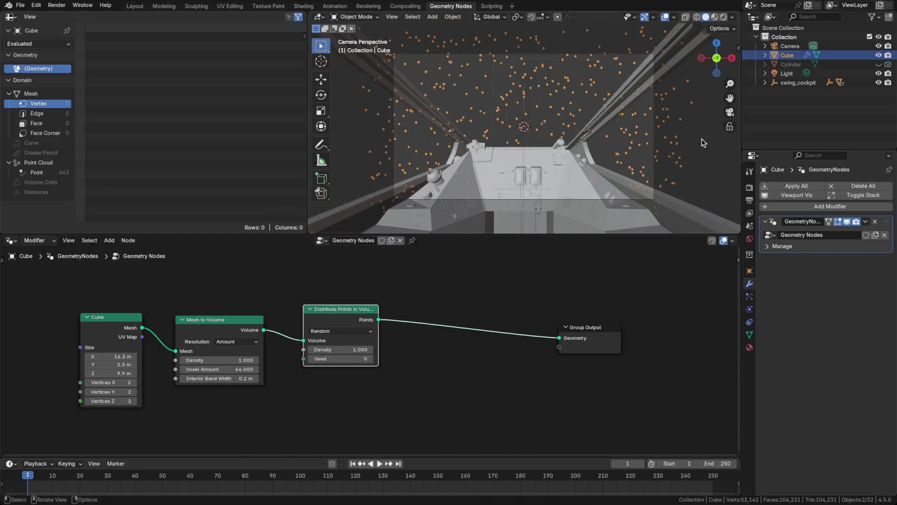
Step: Make room before the Group Output and insert an Instance on Points node after Distribute Points in Volume
{"action": "left_click_drag", "start_coordinate": [584, 327], "coordinate": [708, 314]}
{"action": "scroll", "coordinate": [439, 347], "scroll_direction": "down", "scroll_amount": 1}
{"action": "middle_click_drag", "start_coordinate": [439, 347], "coordinate": [343, 338]}
{"action": "scroll", "coordinate": [481, 371], "scroll_direction": "down", "scroll_amount": 3}
{"action": "middle_click_drag", "start_coordinate": [481, 372], "coordinate": [474, 336]}
{"action": "key", "text": "shift+a"}
{"action": "mouse_move", "coordinate": [486, 332]}
{"action": "type", "text": "intan"}
{"action": "key", "text": "Return"}
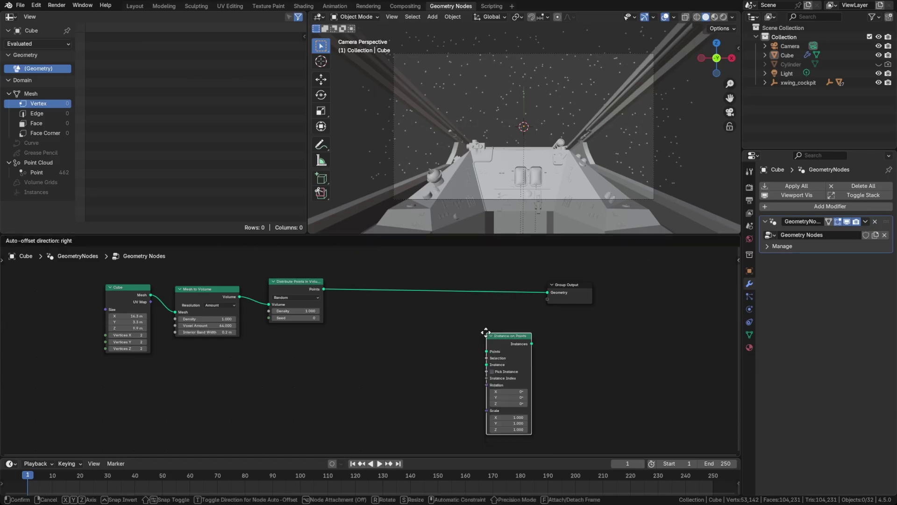
{"action": "left_click", "coordinate": [430, 274]}
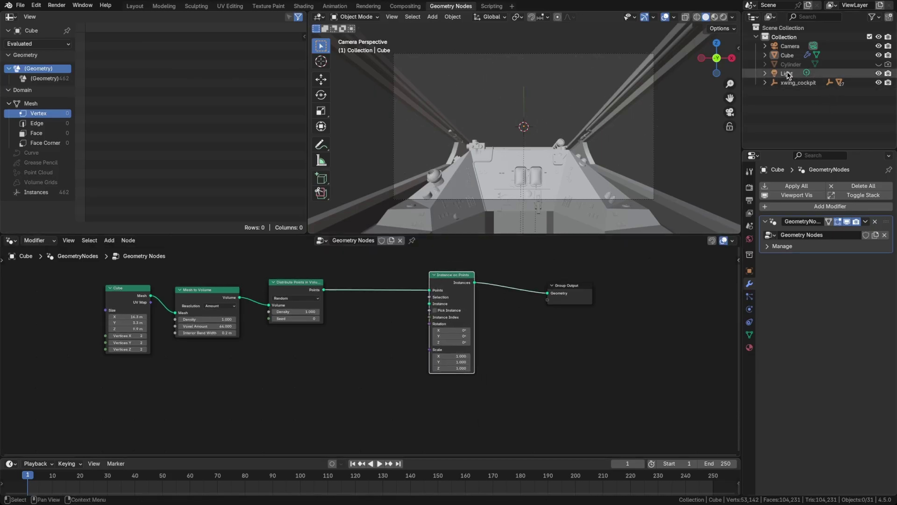
Step: Feed the Cylinder's geometry into Instance on Points through an Object Info node and set the instances' X rotation to 90°
{"action": "left_click_drag", "start_coordinate": [790, 64], "coordinate": [336, 355]}
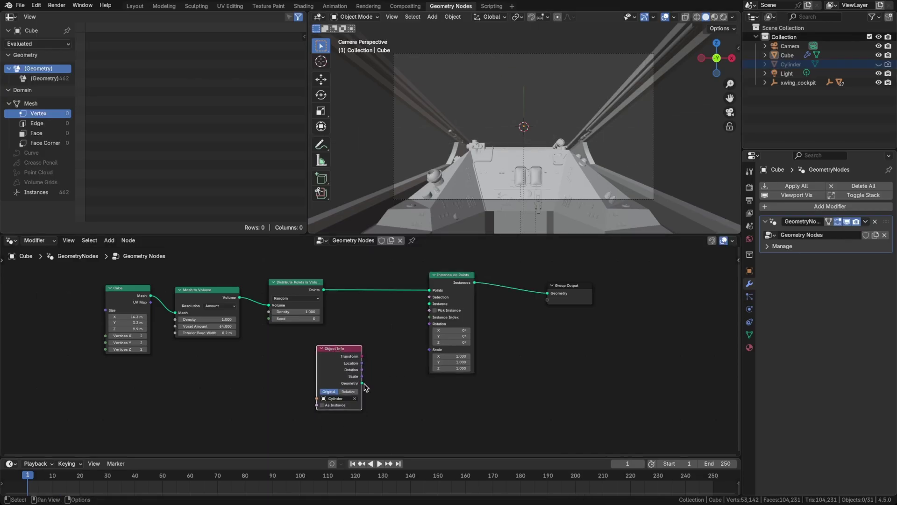
{"action": "left_click_drag", "start_coordinate": [362, 382], "coordinate": [429, 303]}
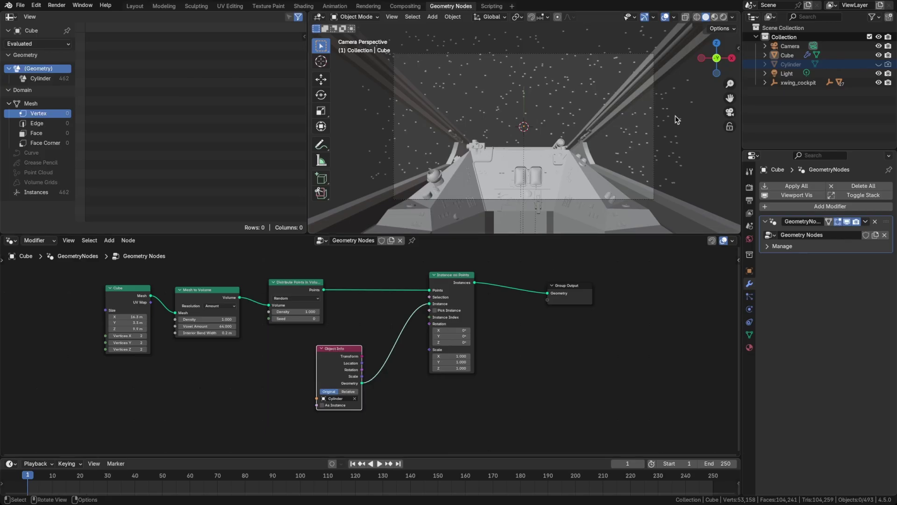
{"action": "left_click", "coordinate": [451, 331]}
{"action": "type", "text": "90"}
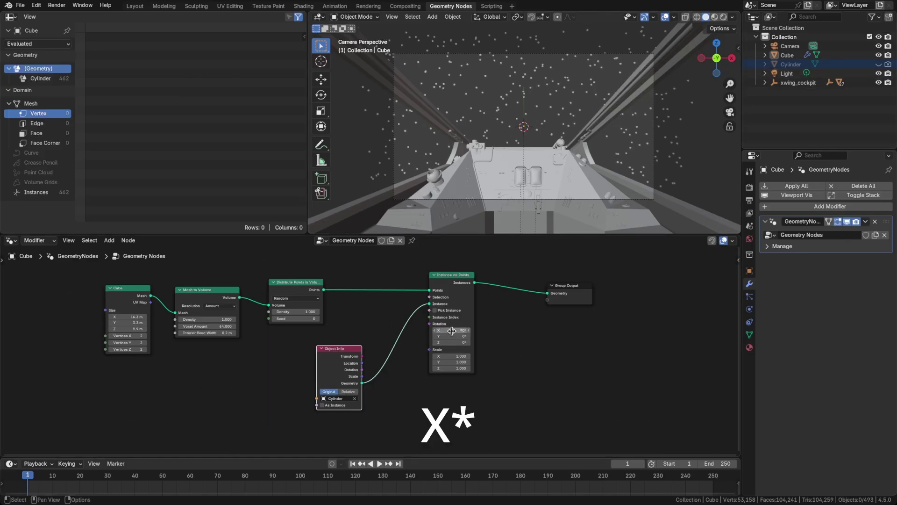
{"action": "key", "text": "Return"}
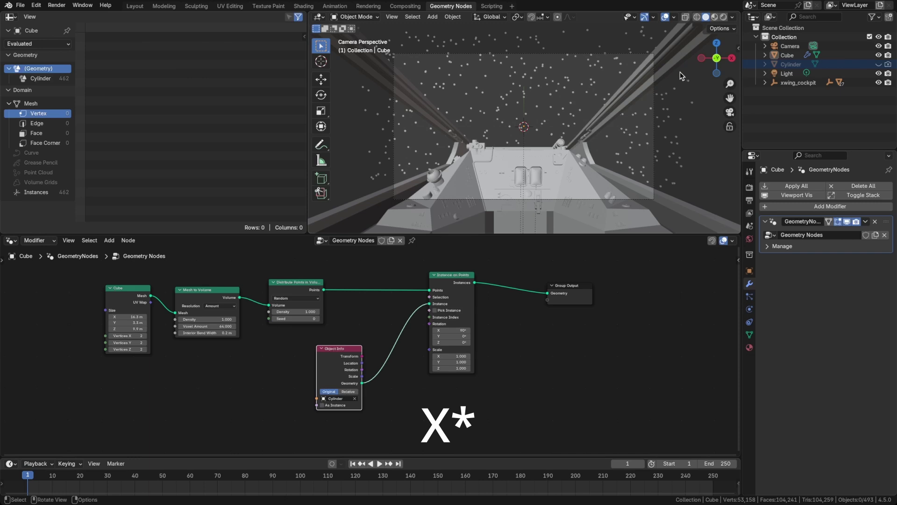
Step: Rename the Cylinder object to Star and reselect the Cube to return to its node tree
{"action": "left_click", "coordinate": [792, 64]}
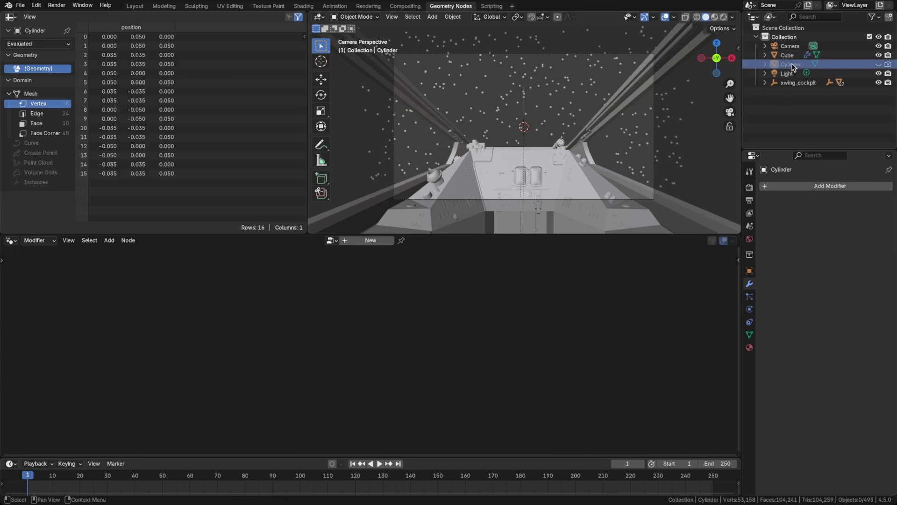
{"action": "double_click", "coordinate": [792, 64]}
{"action": "type", "text": "Star"}
{"action": "key", "text": "Return"}
{"action": "left_click", "coordinate": [787, 56]}
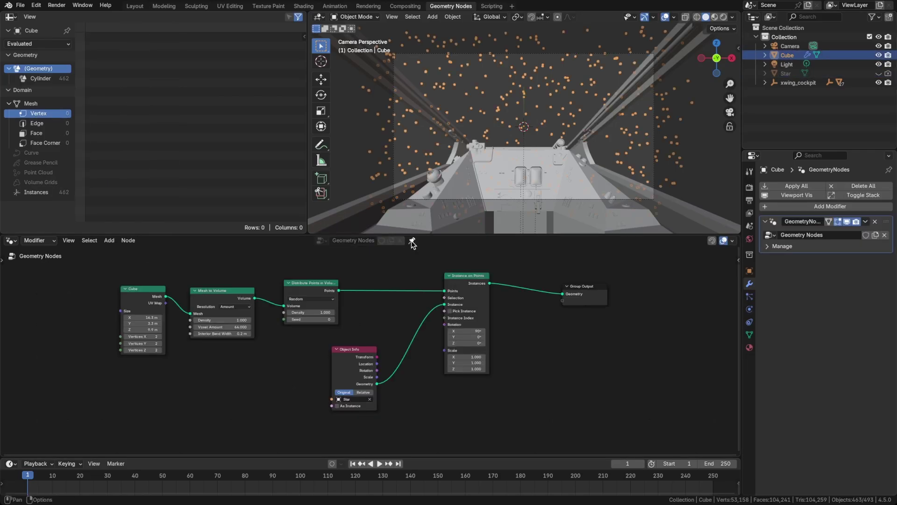
{"action": "middle_click_drag", "start_coordinate": [382, 321], "coordinate": [368, 308]}
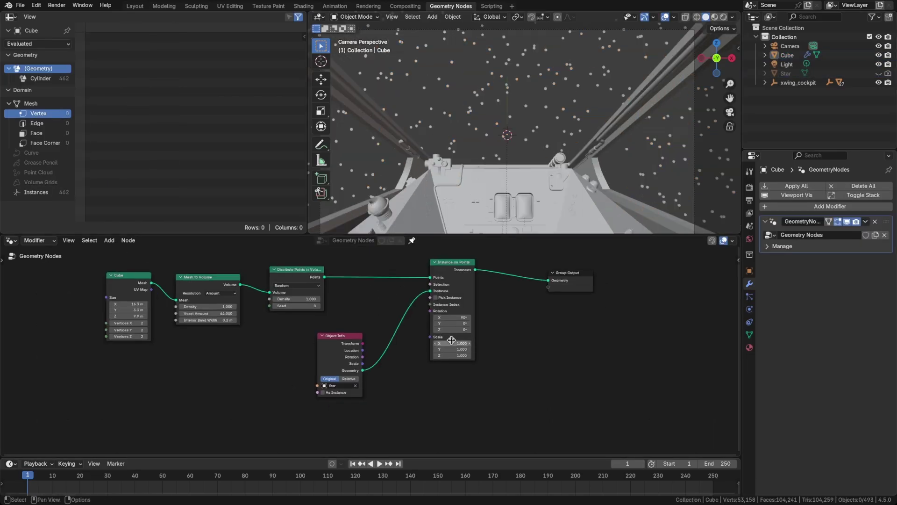
Step: Move the Object Info node aside and add a Random Value node driving the Scale of Instance on Points
{"action": "left_click_drag", "start_coordinate": [345, 341], "coordinate": [291, 343]}
{"action": "key", "text": "shift+a"}
{"action": "type", "text": "ra"}
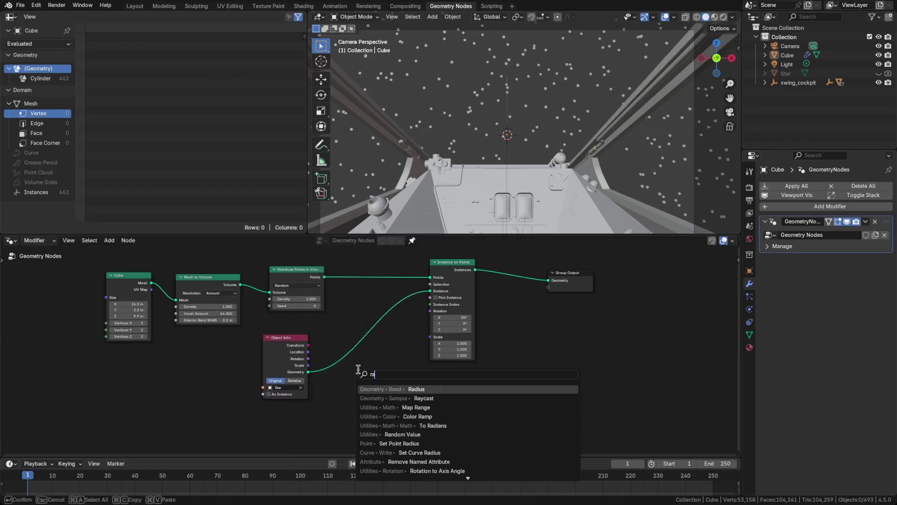
{"action": "type", "text": "ndom"}
{"action": "key", "text": "Return"}
{"action": "left_click", "coordinate": [362, 373]}
{"action": "left_click_drag", "start_coordinate": [403, 380], "coordinate": [430, 336]}
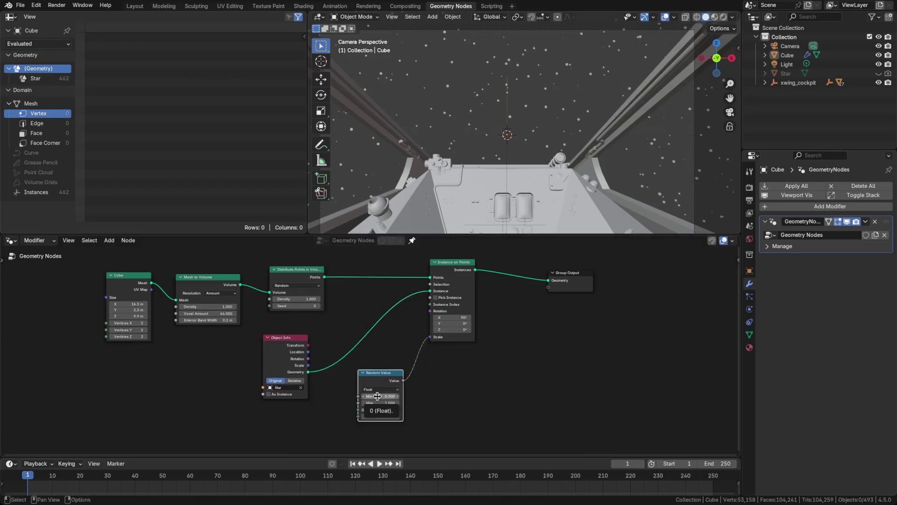
Step: Set the Random Value node's Min to 0.01 and Max to 0.6
{"action": "left_click", "coordinate": [377, 396]}
{"action": "type", "text": "0.01"}
{"action": "key", "text": "Return"}
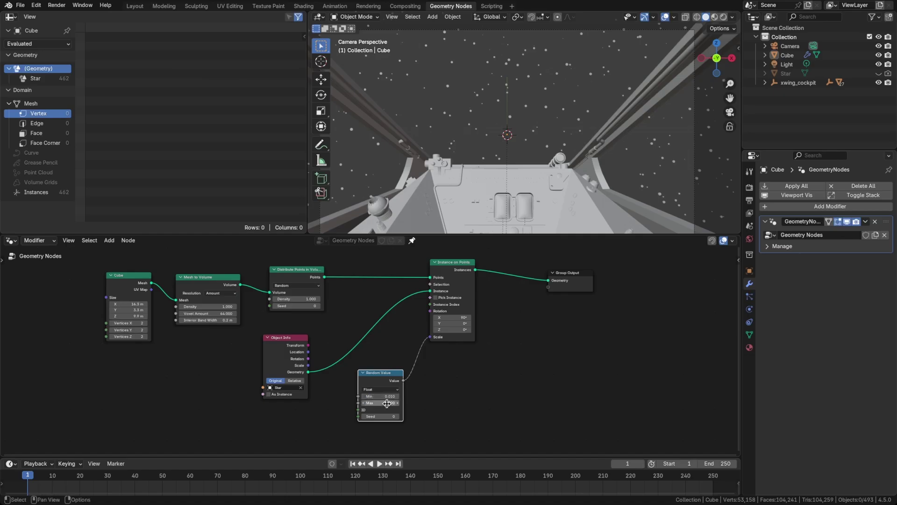
{"action": "left_click", "coordinate": [387, 403]}
{"action": "type", "text": "0.6"}
Step: Set the Distribute Points in Volume density to 6, and raise it further to 10
{"action": "left_click", "coordinate": [297, 299]}
{"action": "type", "text": "6"}
{"action": "key", "text": "Return"}
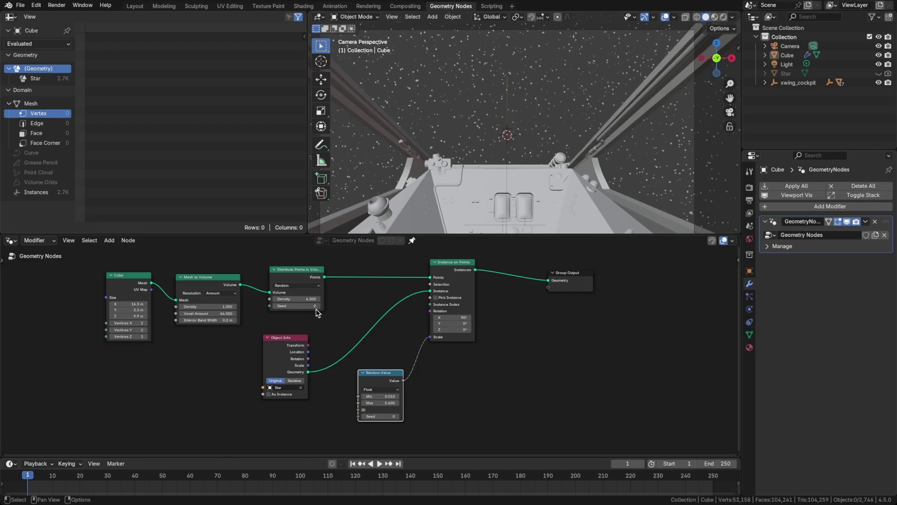
{"action": "left_click", "coordinate": [306, 298]}
{"action": "key", "text": "Return"}
Step: Lower the Random Value node's Max to 0.37 and save the file
{"action": "left_click_drag", "start_coordinate": [388, 402], "coordinate": [387, 403]}
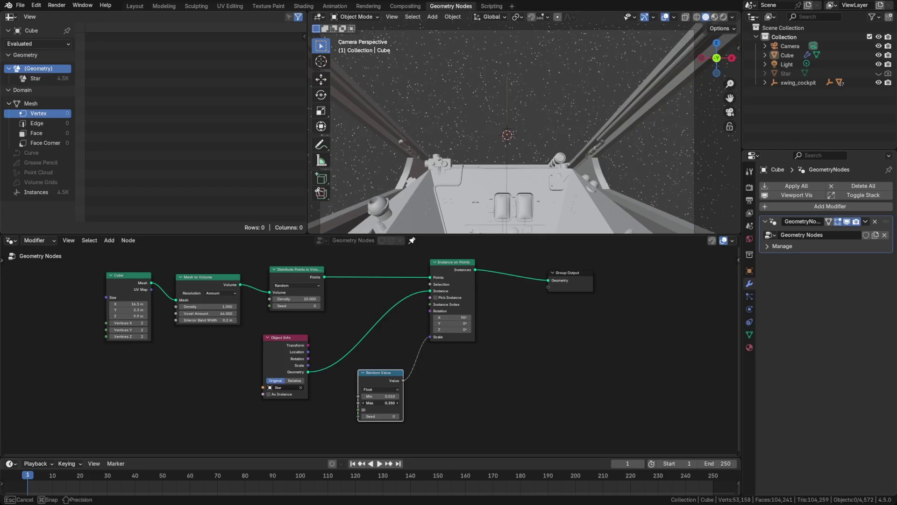
{"action": "left_click_drag", "start_coordinate": [387, 403], "coordinate": [388, 403]}
{"action": "key", "text": "ctrl+s"}
Step: Make room before the Group Output and insert a Scale Instances node after Instance on Points
{"action": "scroll", "coordinate": [519, 379], "scroll_direction": "down", "scroll_amount": 1}
{"action": "left_click_drag", "start_coordinate": [558, 294], "coordinate": [675, 289]}
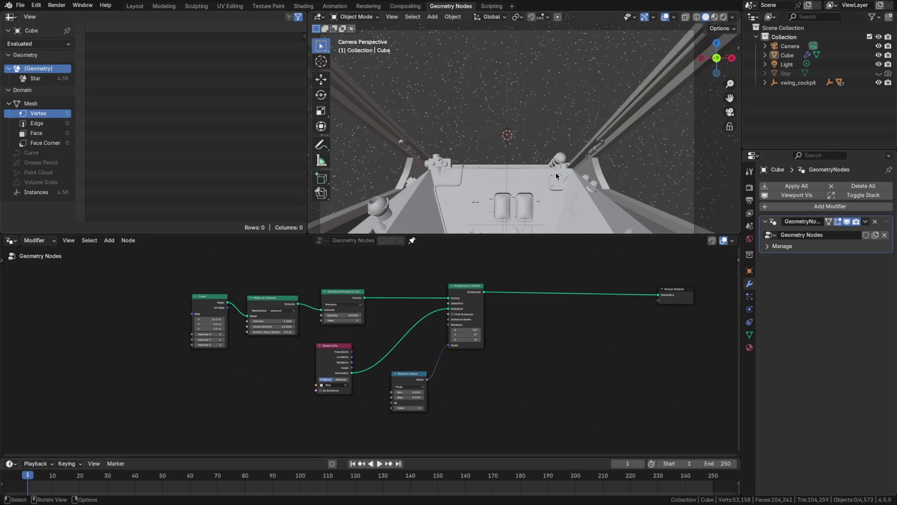
{"action": "key", "text": "shift+a"}
{"action": "type", "text": "scale inst"}
{"action": "key", "text": "Return"}
{"action": "left_click", "coordinate": [564, 282]}
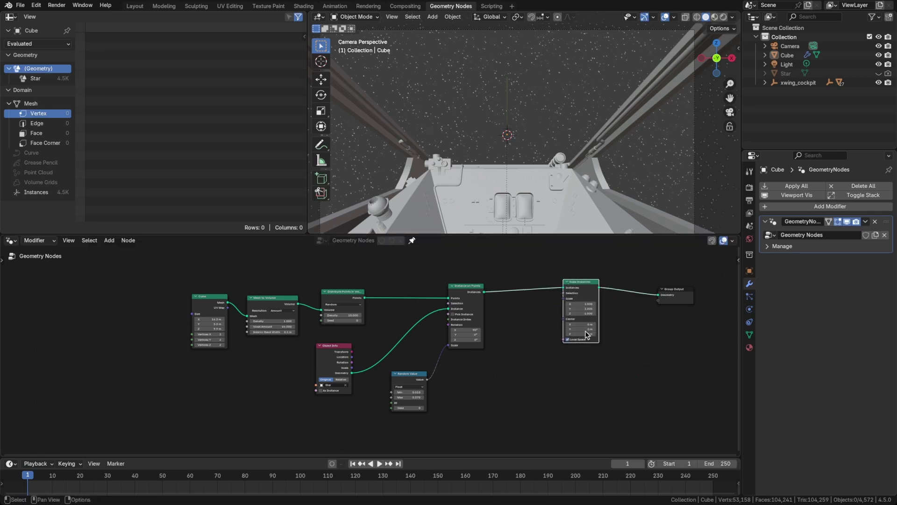
Step: Try stretching the star instances with the Scale Instances Z value from outside the camera, and return to the camera view
{"action": "scroll", "coordinate": [584, 294], "scroll_direction": "up", "scroll_amount": 6}
{"action": "mouse_move", "coordinate": [528, 187]}
{"action": "middle_mouse_down"}
{"action": "mouse_move", "coordinate": [552, 182]}
{"action": "mouse_move", "coordinate": [540, 177]}
{"action": "middle_mouse_up"}
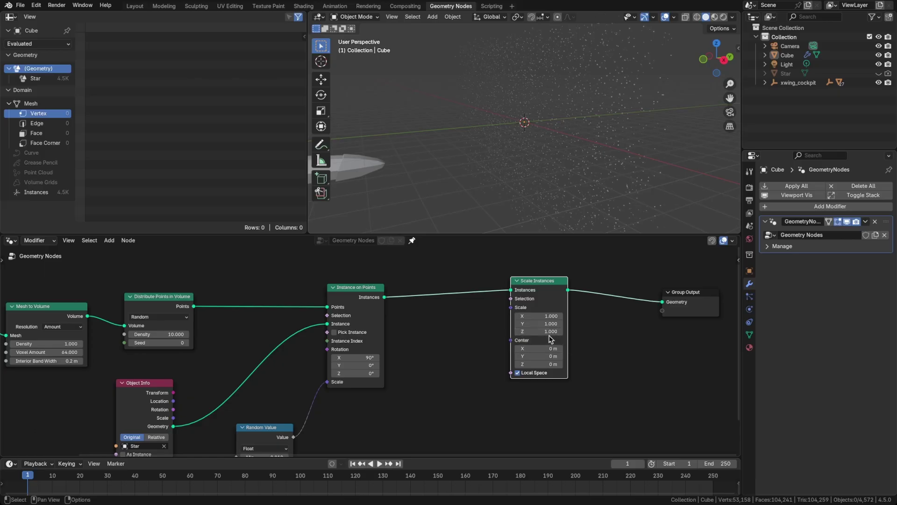
{"action": "left_click_drag", "start_coordinate": [551, 331], "coordinate": [701, 330]}
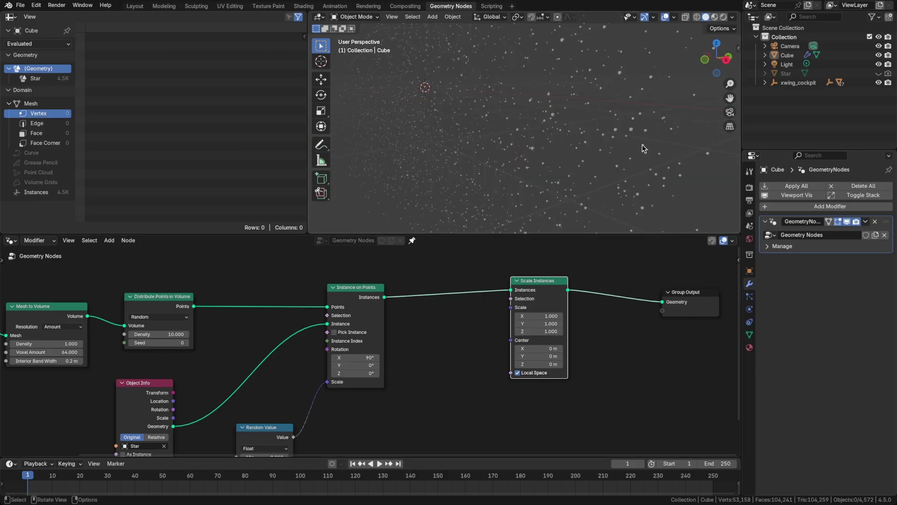
{"action": "left_click_drag", "start_coordinate": [542, 331], "coordinate": [577, 331]}
{"action": "key", "text": "Escape"}
{"action": "key", "text": "grave"}
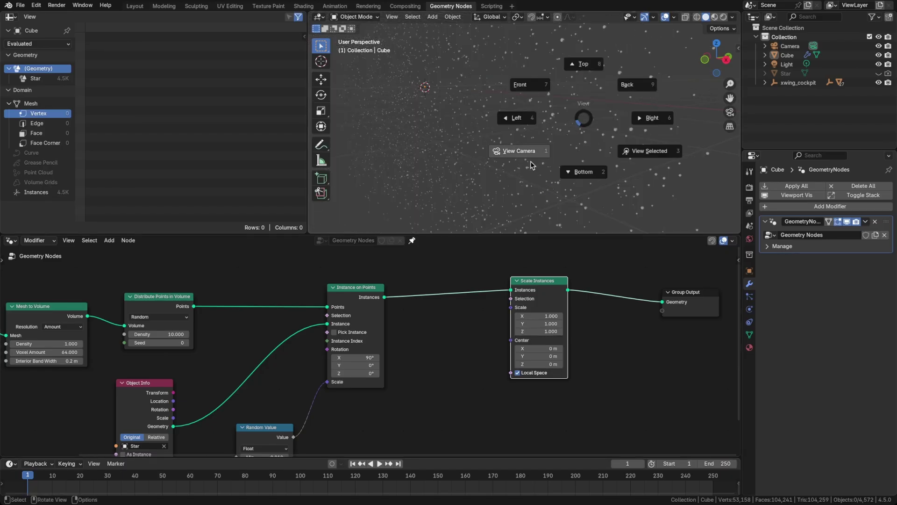
{"action": "left_click", "coordinate": [532, 152]}
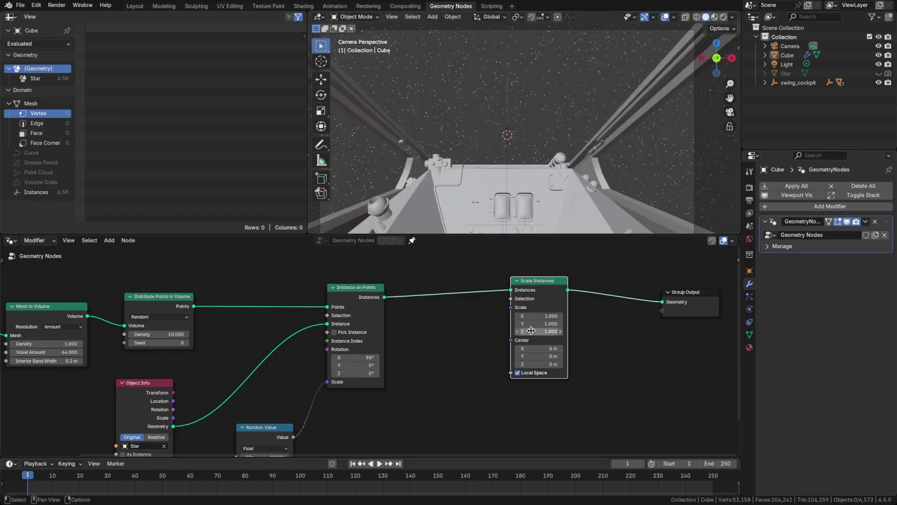
Step: Test the star streaks from the camera view with the Scale Instances Z scale raised to 927, and save the file
{"action": "left_click_drag", "start_coordinate": [530, 333], "coordinate": [516, 331]}
{"action": "left_click", "coordinate": [561, 336]}
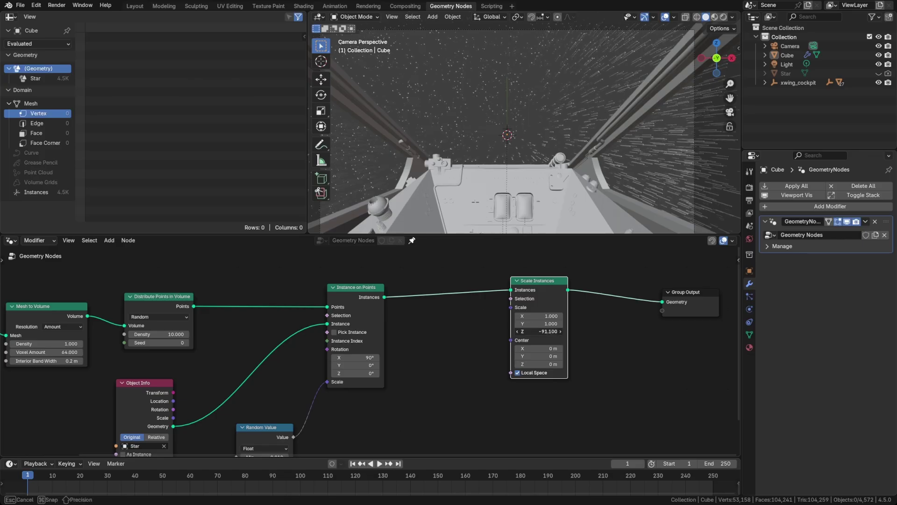
{"action": "left_click_drag", "start_coordinate": [539, 331], "coordinate": [589, 332]}
{"action": "key", "text": "ctrl+s"}
{"action": "scroll", "coordinate": [578, 136], "scroll_direction": "up", "scroll_amount": 1}
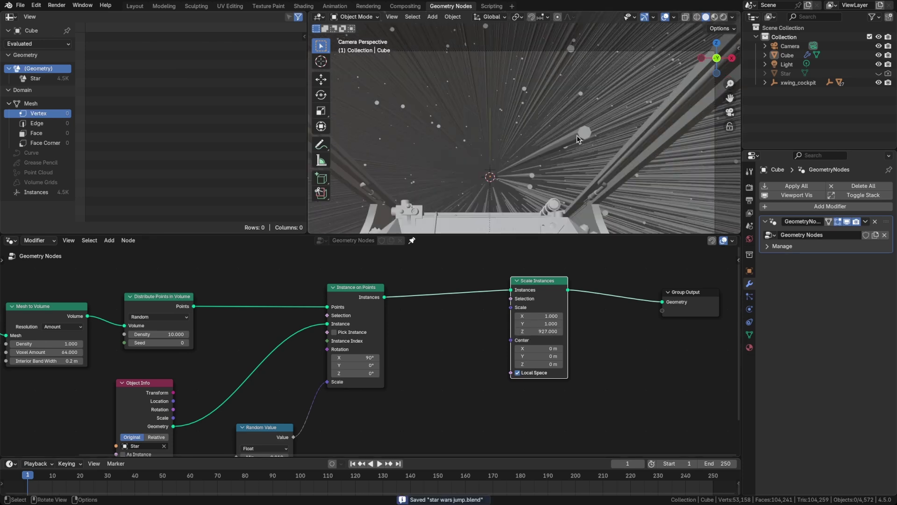
{"action": "scroll", "coordinate": [554, 150], "scroll_direction": "down", "scroll_amount": 3}
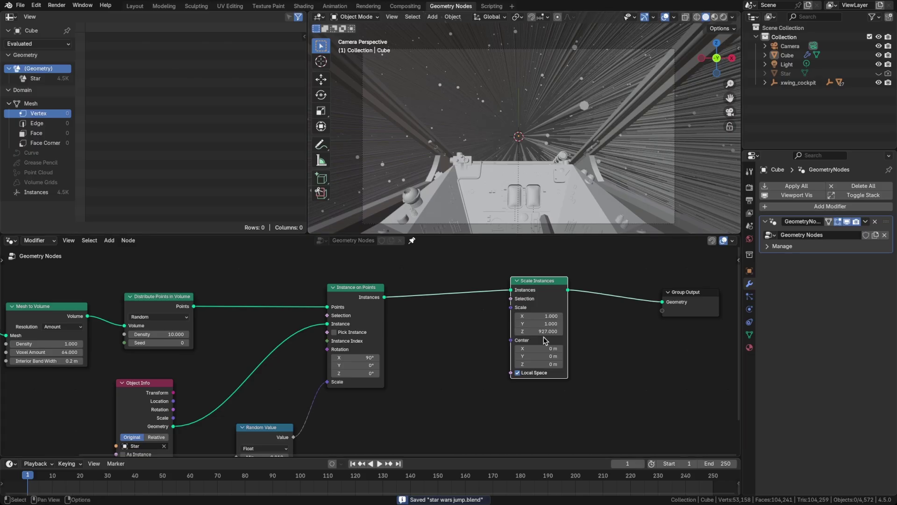
Step: Reset the Scale Instances node's Z scale to 1
{"action": "middle_click_drag", "start_coordinate": [541, 331], "coordinate": [566, 302]}
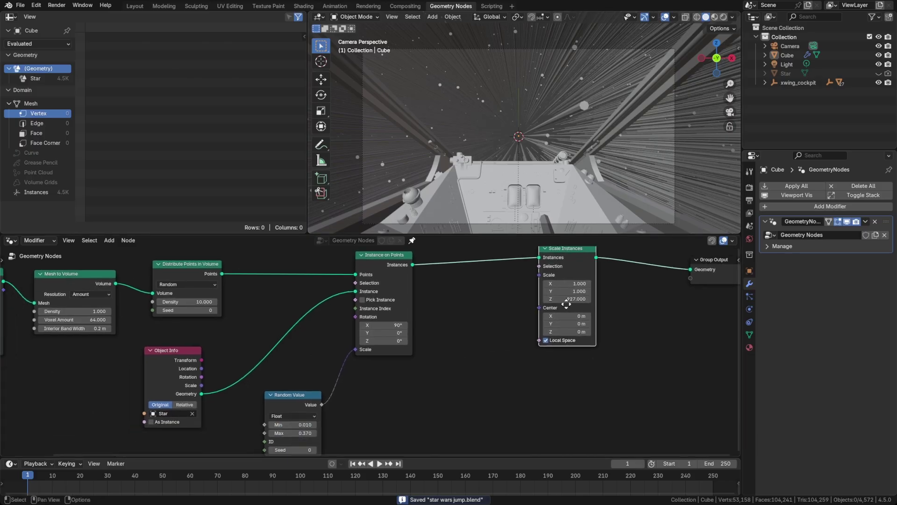
{"action": "scroll", "coordinate": [544, 342], "scroll_direction": "down", "scroll_amount": 1}
{"action": "left_click_drag", "start_coordinate": [328, 393], "coordinate": [327, 392]}
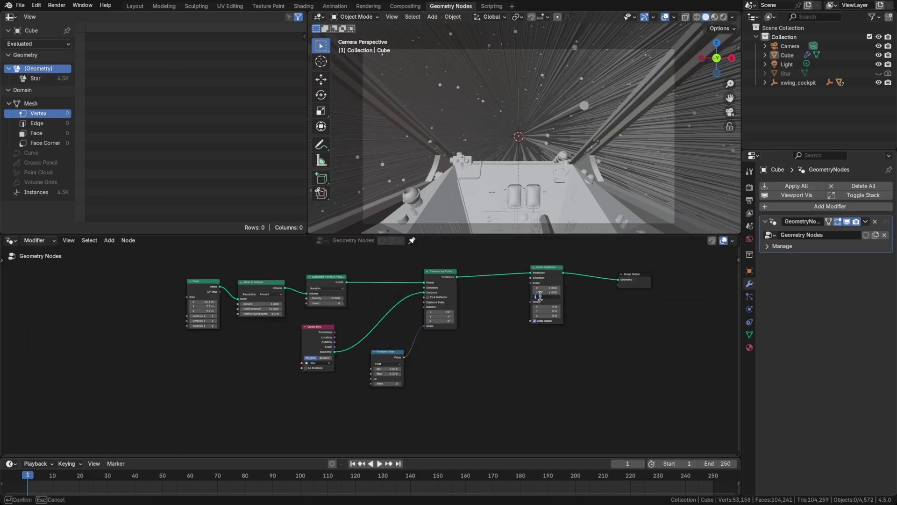
{"action": "key", "text": "BackSpace"}
{"action": "scroll", "coordinate": [543, 299], "scroll_direction": "up", "scroll_amount": 1}
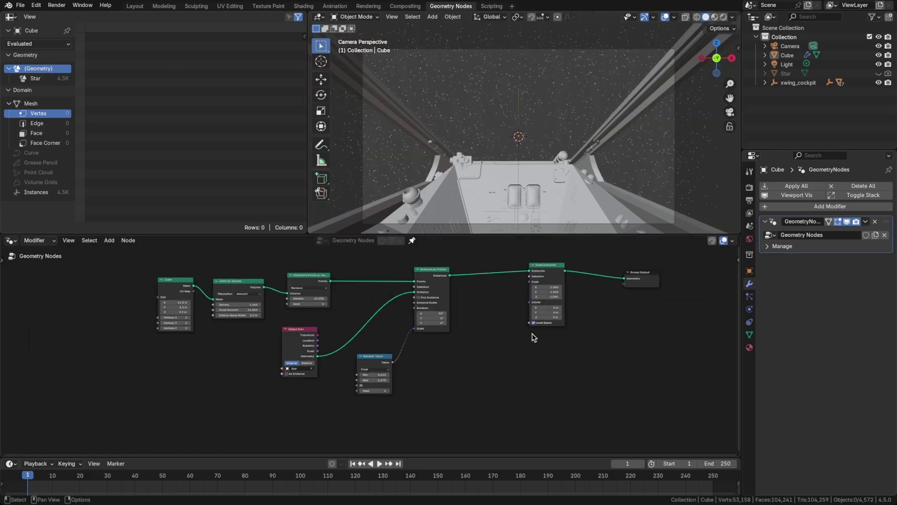
Step: Move the Random Value and Object Info nodes closer to the main node chain
{"action": "middle_click_drag", "start_coordinate": [528, 340], "coordinate": [552, 330]}
{"action": "left_click_drag", "start_coordinate": [405, 352], "coordinate": [408, 342]}
{"action": "left_click_drag", "start_coordinate": [331, 325], "coordinate": [341, 313]}
{"action": "middle_click_drag", "start_coordinate": [472, 380], "coordinate": [501, 378]}
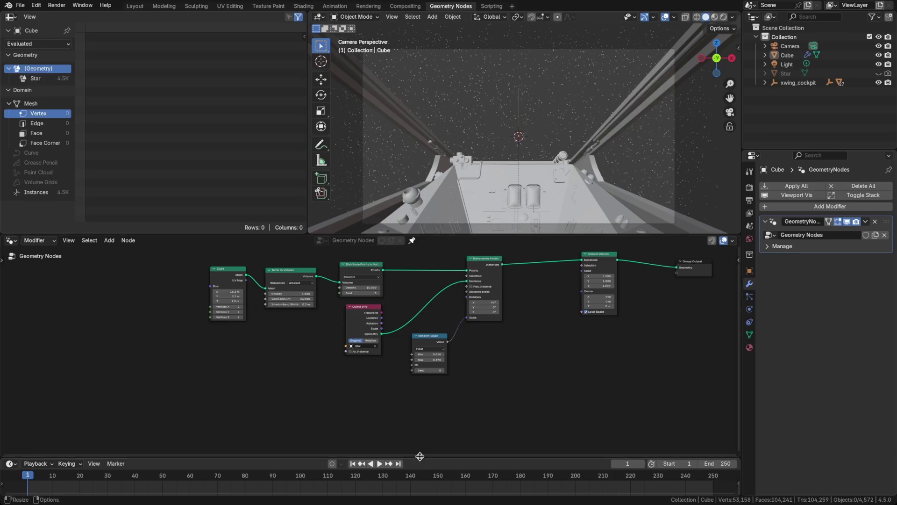
Step: Add a Scene Time node in the empty space below the existing node chain
{"action": "scroll", "coordinate": [530, 442], "scroll_direction": "up", "scroll_amount": 4}
{"action": "middle_click_drag", "start_coordinate": [530, 441], "coordinate": [678, 419]}
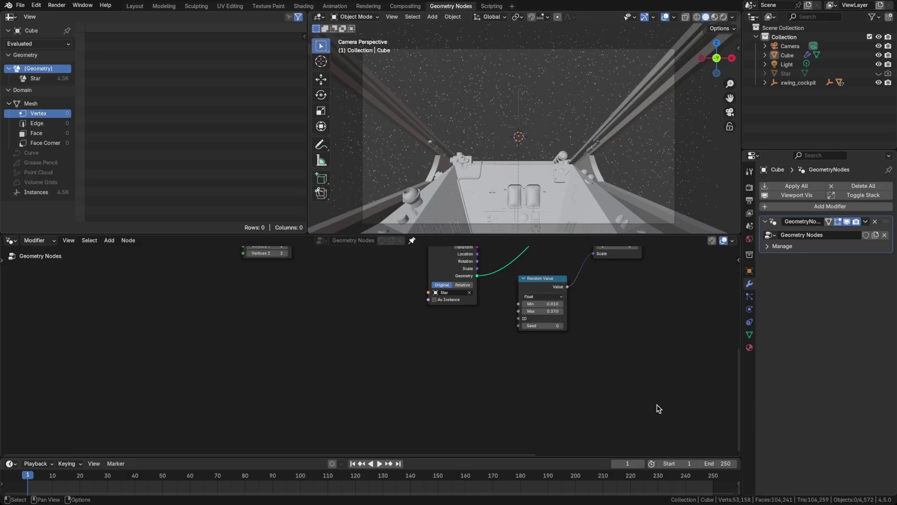
{"action": "middle_click_drag", "start_coordinate": [387, 377], "coordinate": [406, 385]}
{"action": "key", "text": "shift+a"}
{"action": "type", "text": "scene time"}
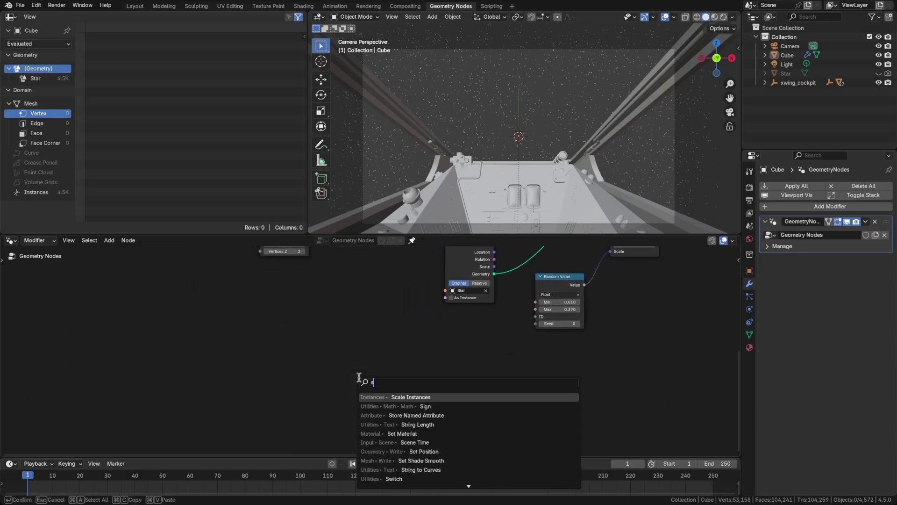
{"action": "key", "text": "Return"}
{"action": "left_click", "coordinate": [298, 372]}
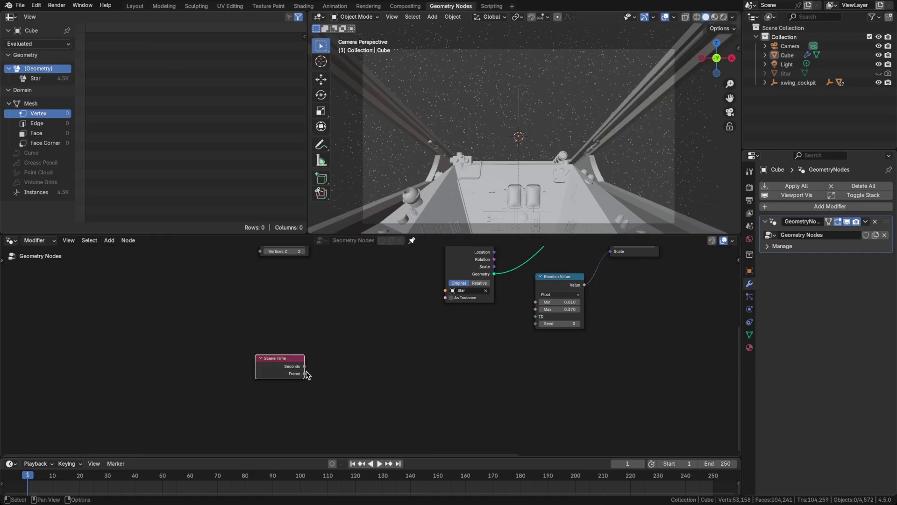
Step: Connect the Scene Time Frame output to input A of a new float Greater Than compare node
{"action": "left_click_drag", "start_coordinate": [305, 374], "coordinate": [367, 388]}
{"action": "type", "text": "greater"}
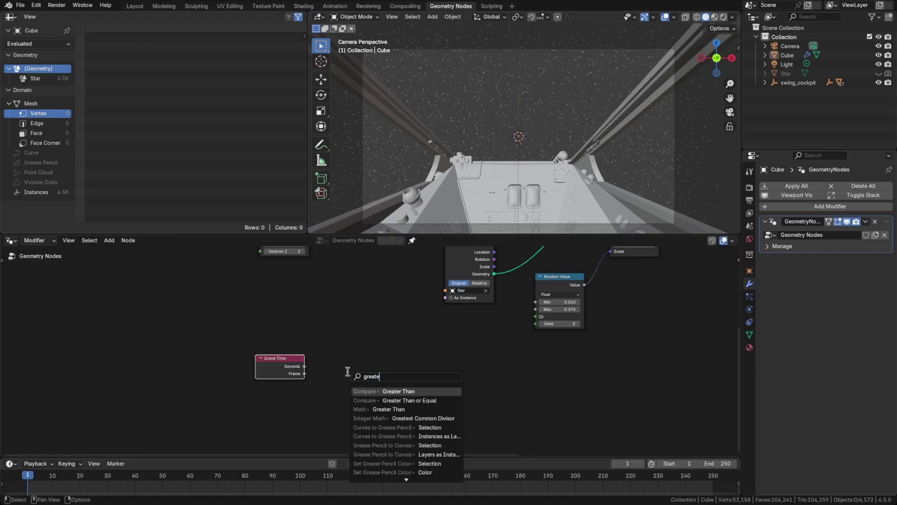
{"action": "key", "text": "Return"}
{"action": "left_click", "coordinate": [389, 377]}
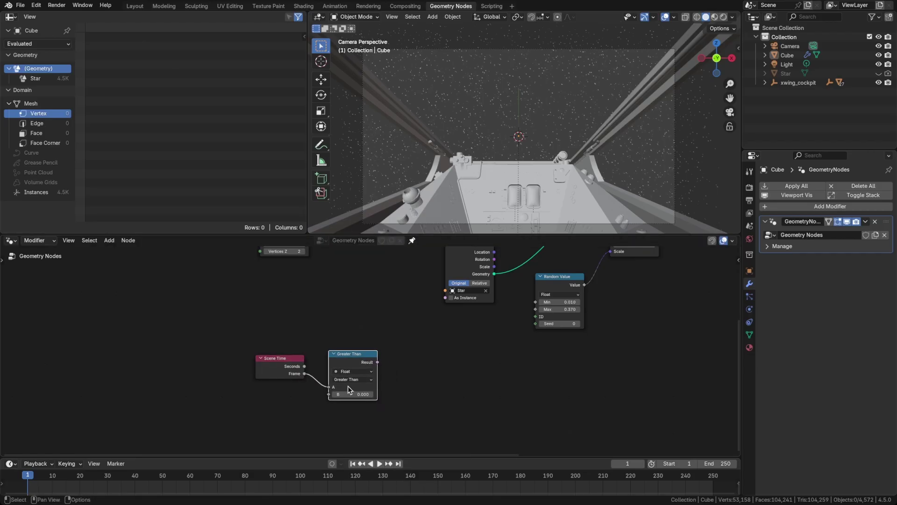
Step: Expose input B of the Greater Than node through a new Group Input node and rename the group socket to Start Frame
{"action": "left_click_drag", "start_coordinate": [329, 393], "coordinate": [298, 402]}
{"action": "type", "text": "grou"}
{"action": "key", "text": "Return"}
{"action": "left_click", "coordinate": [304, 403]}
{"action": "key", "text": "n"}
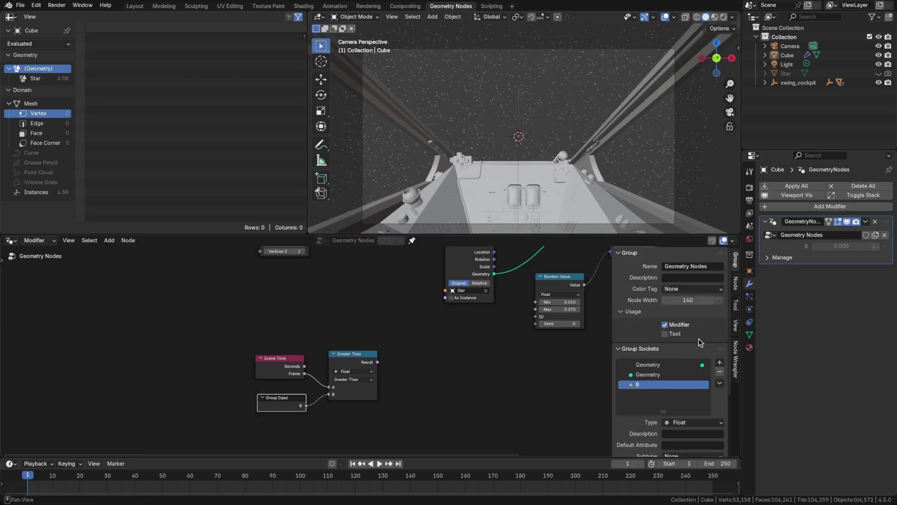
{"action": "double_click", "coordinate": [641, 381]}
{"action": "type", "text": "Stars Frame"}
{"action": "key", "text": "Return"}
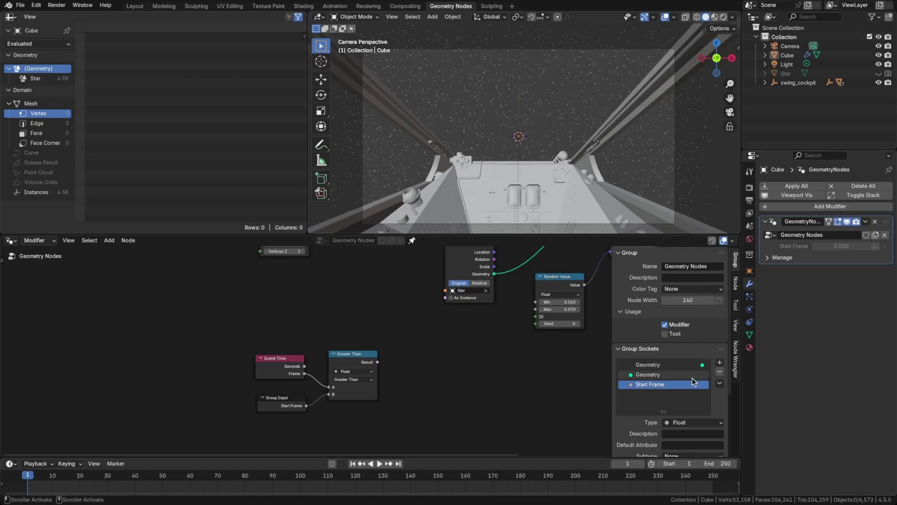
Step: Set the modifier's Start Frame to 30 and shift the Greater Than node slightly lower
{"action": "double_click", "coordinate": [841, 246]}
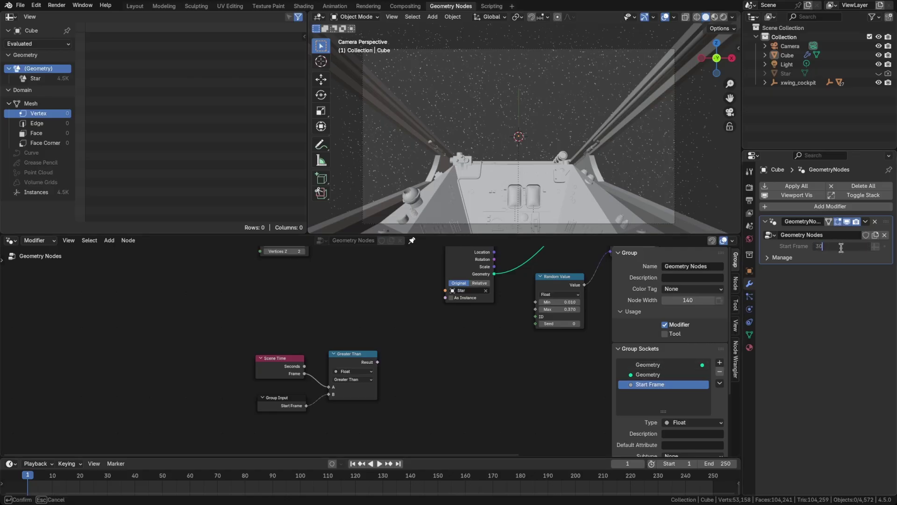
{"action": "key", "text": "Return"}
{"action": "key", "text": "n"}
{"action": "middle_click_drag", "start_coordinate": [561, 420], "coordinate": [519, 398]}
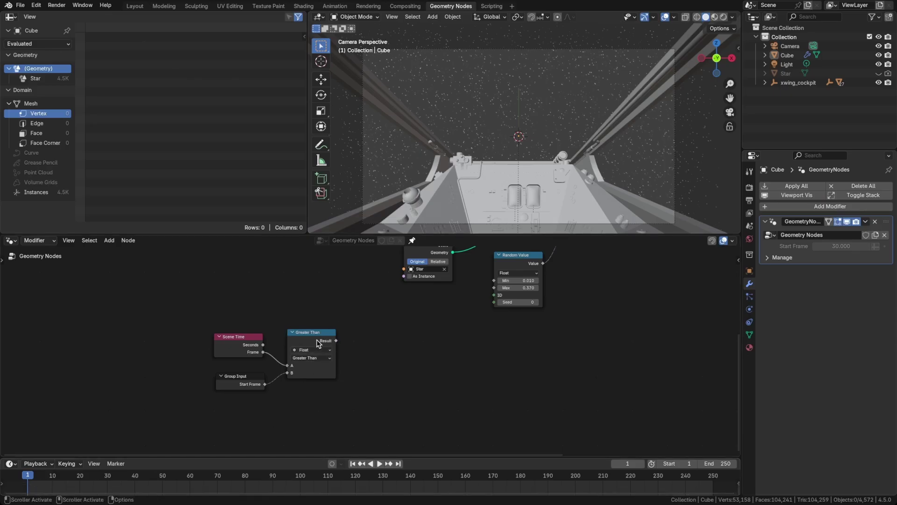
{"action": "left_click_drag", "start_coordinate": [319, 341], "coordinate": [320, 347]}
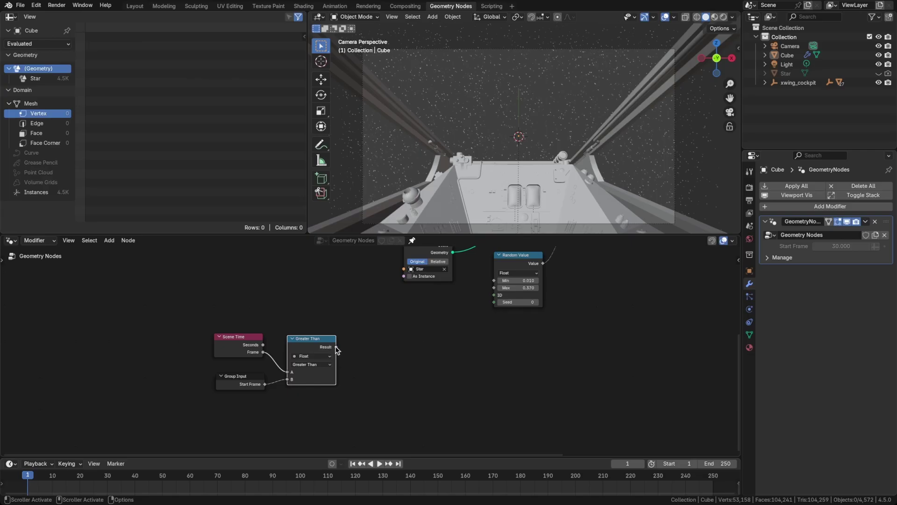
Step: Add a Switch node below the Scale Instances node and set its data type to Vector
{"action": "mouse_move", "coordinate": [337, 351]}
{"action": "middle_click_drag", "start_coordinate": [620, 331], "coordinate": [523, 380]}
{"action": "scroll", "coordinate": [502, 360], "scroll_direction": "down", "scroll_amount": 3}
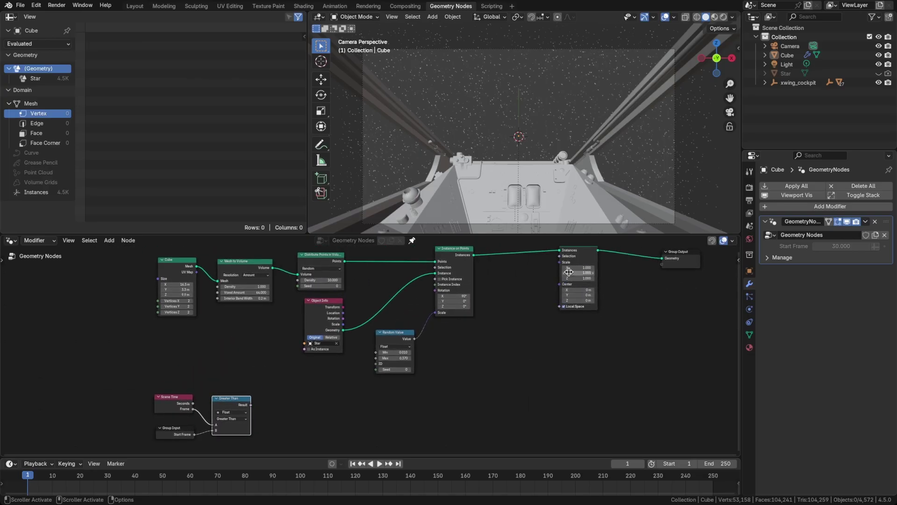
{"action": "mouse_move", "coordinate": [527, 327]}
{"action": "middle_mouse_down"}
{"action": "mouse_move", "coordinate": [530, 319]}
{"action": "mouse_move", "coordinate": [527, 327]}
{"action": "middle_mouse_up"}
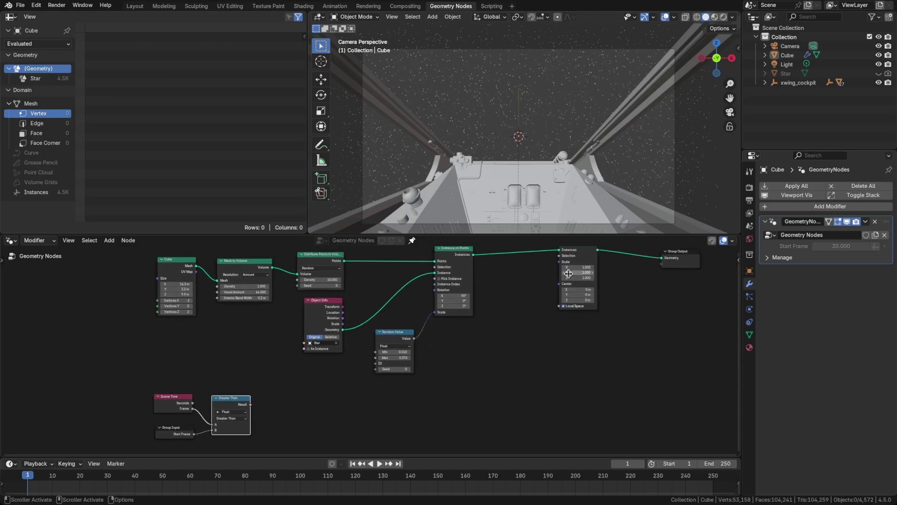
{"action": "scroll", "coordinate": [497, 368], "scroll_direction": "up", "scroll_amount": 1}
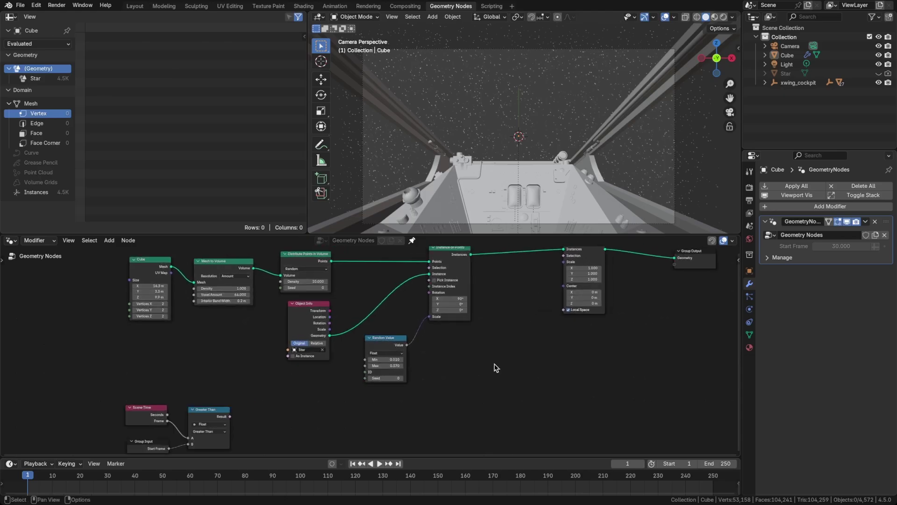
{"action": "key", "text": "shift+a"}
{"action": "mouse_move", "coordinate": [496, 367]}
{"action": "type", "text": "switch"}
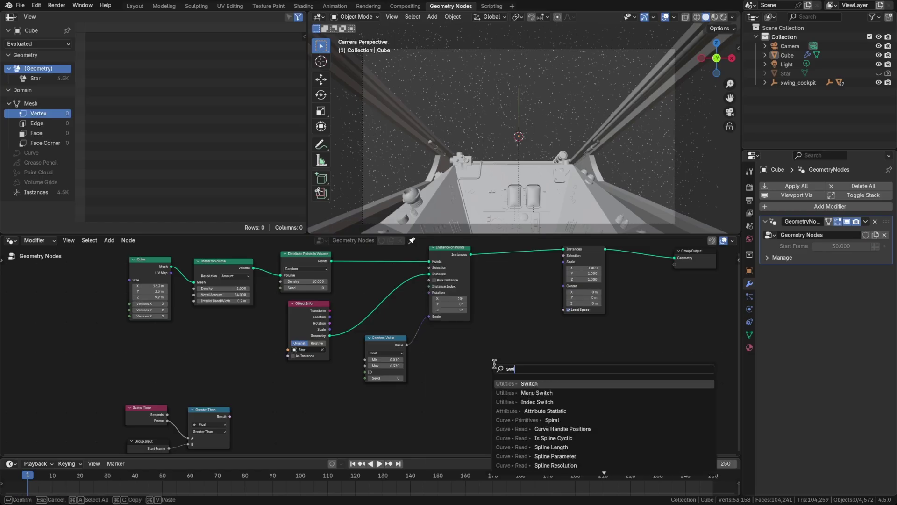
{"action": "key", "text": "Return"}
{"action": "left_click", "coordinate": [503, 353]}
{"action": "scroll", "coordinate": [514, 360], "scroll_direction": "up", "scroll_amount": 2}
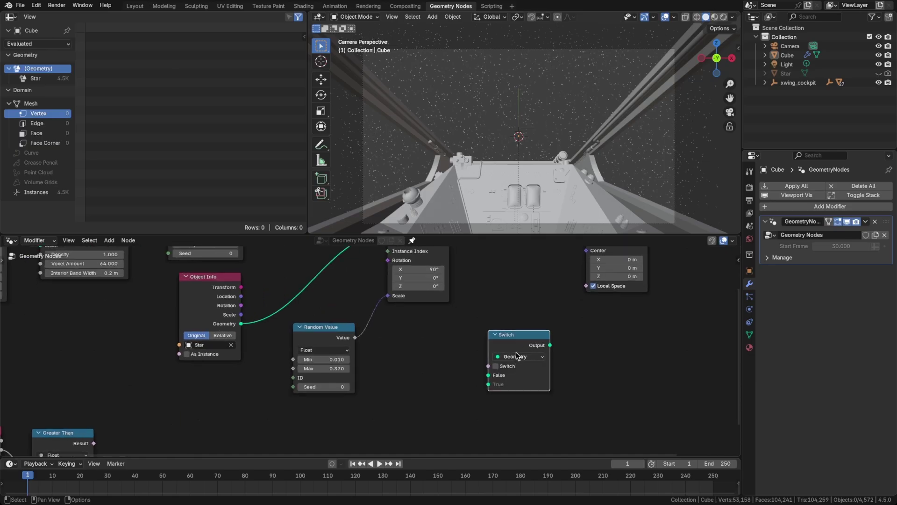
{"action": "left_click", "coordinate": [518, 357]}
{"action": "left_click", "coordinate": [518, 256]}
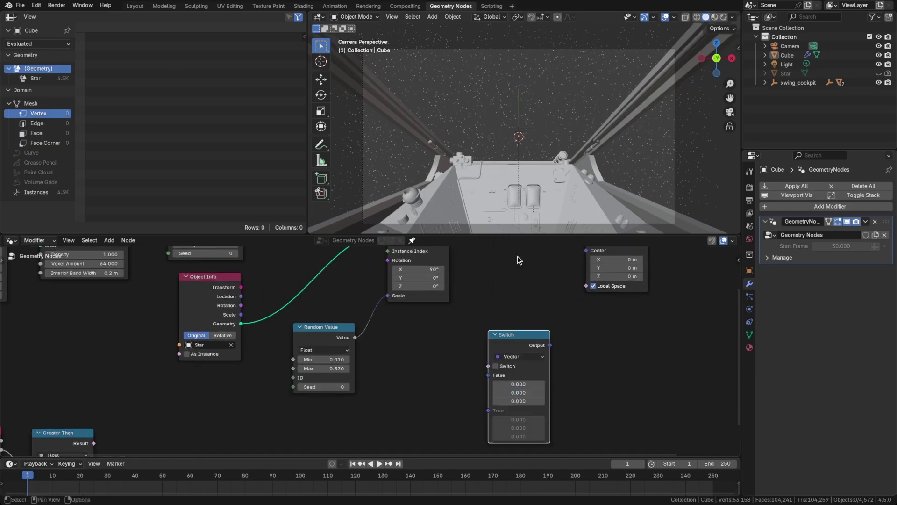
Step: Set all three components of the Switch node's False vector to 1
{"action": "scroll", "coordinate": [521, 393], "scroll_direction": "down", "scroll_amount": 2}
{"action": "middle_click_drag", "start_coordinate": [343, 420], "coordinate": [372, 378]}
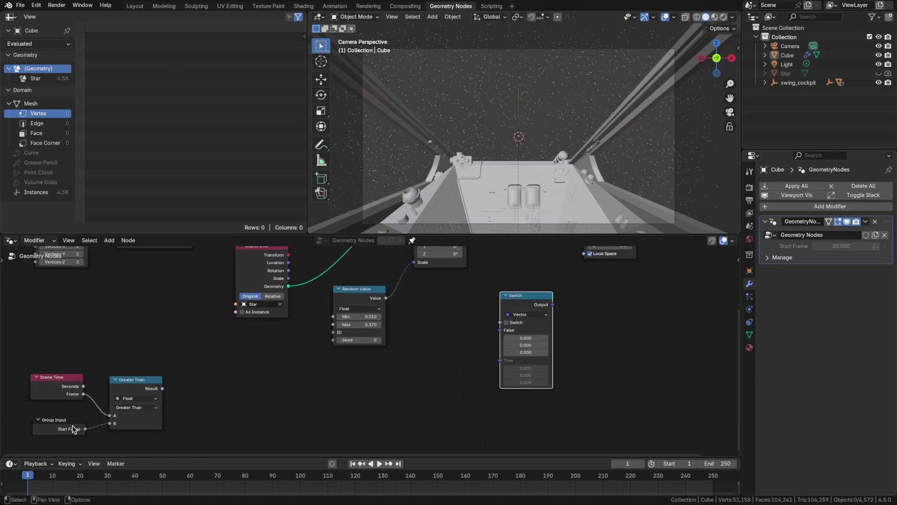
{"action": "middle_click_drag", "start_coordinate": [278, 400], "coordinate": [266, 406]}
{"action": "middle_click_drag", "start_coordinate": [203, 404], "coordinate": [218, 395]}
{"action": "left_click_drag", "start_coordinate": [531, 337], "coordinate": [530, 351]}
{"action": "type", "text": "1"}
{"action": "key", "text": "Return"}
Step: Connect the Switch output to the Scale Instances Scale input and the Greater Than result to the Switch input
{"action": "middle_click_drag", "start_coordinate": [575, 312], "coordinate": [477, 379]}
{"action": "left_click_drag", "start_coordinate": [471, 375], "coordinate": [501, 264]}
{"action": "middle_click_drag", "start_coordinate": [389, 370], "coordinate": [450, 318]}
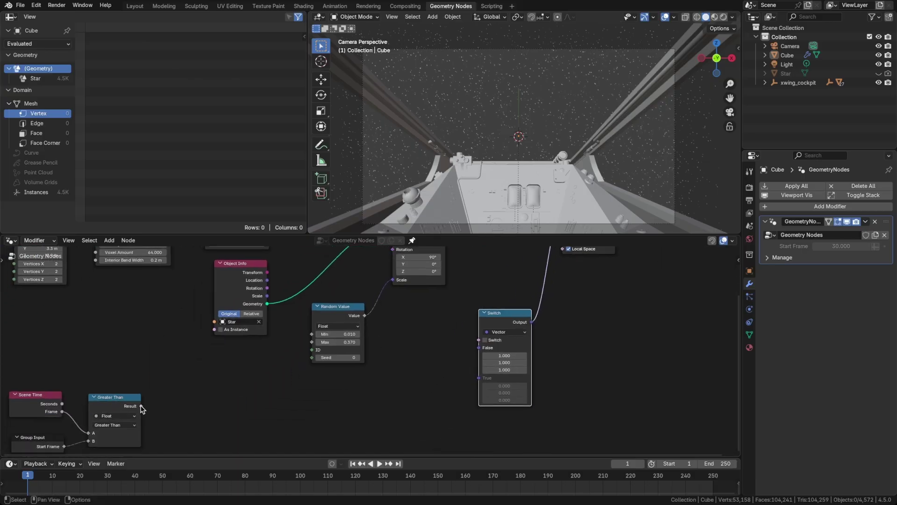
{"action": "left_click_drag", "start_coordinate": [141, 406], "coordinate": [478, 340]}
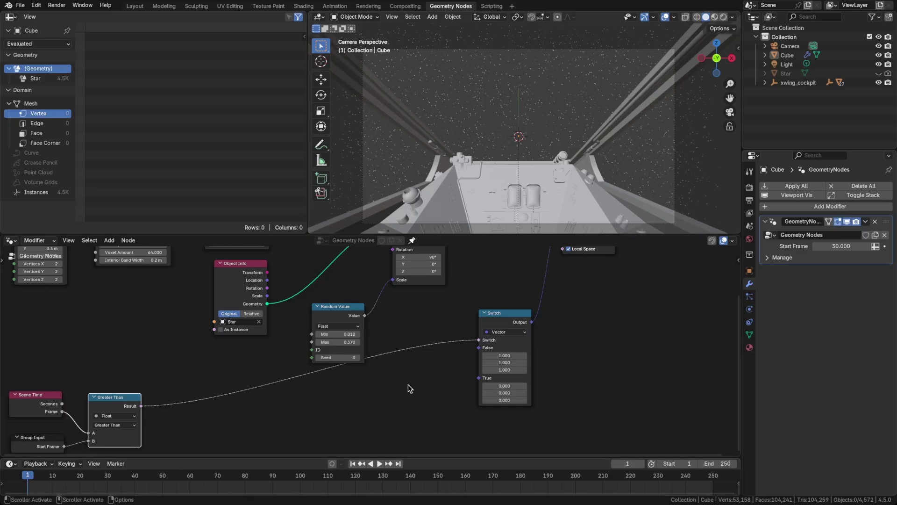
Step: Go to frame 31 and set the Switch node's True vector to 1, 1, 927
{"action": "key", "text": "space"}
{"action": "left_click_drag", "start_coordinate": [66, 477], "coordinate": [111, 475]}
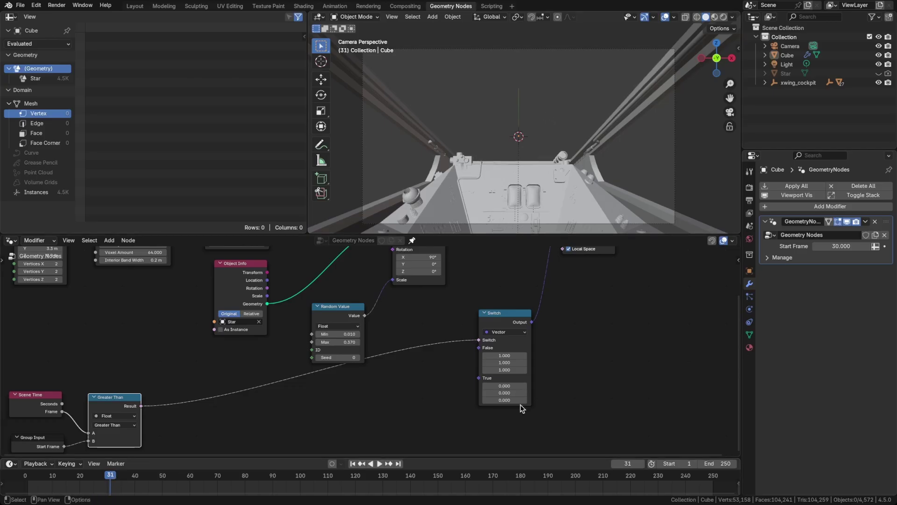
{"action": "left_click", "coordinate": [507, 399]}
{"action": "type", "text": "927"}
{"action": "key", "text": "Return"}
{"action": "left_click", "coordinate": [504, 386]}
{"action": "type", "text": "1"}
{"action": "key", "text": "Tab"}
{"action": "type", "text": "1"}
{"action": "key", "text": "Return"}
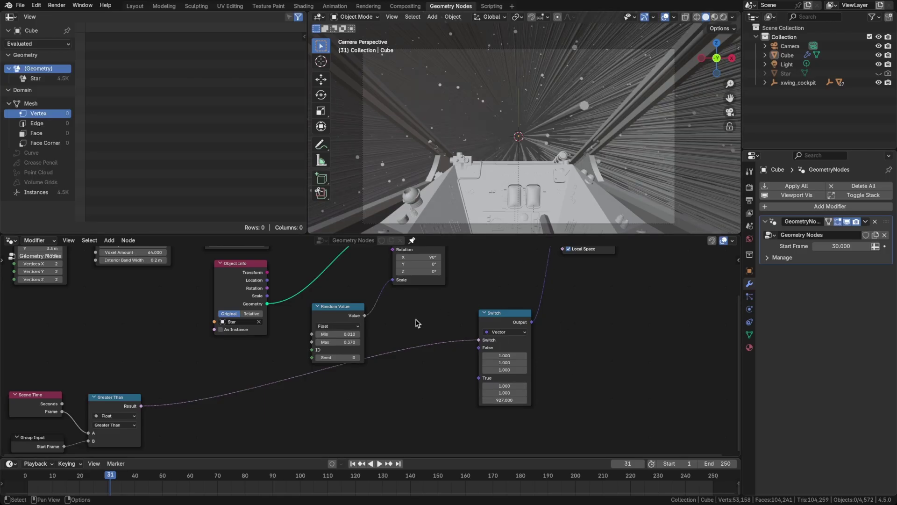
Step: Play the animation from the first frame to check the jump, and save the file
{"action": "key", "text": "shift+Left"}
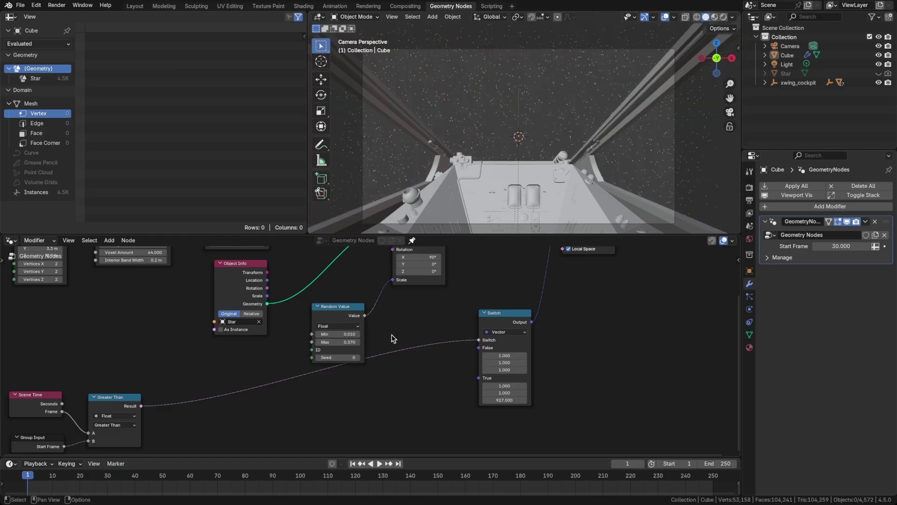
{"action": "key", "text": "space"}
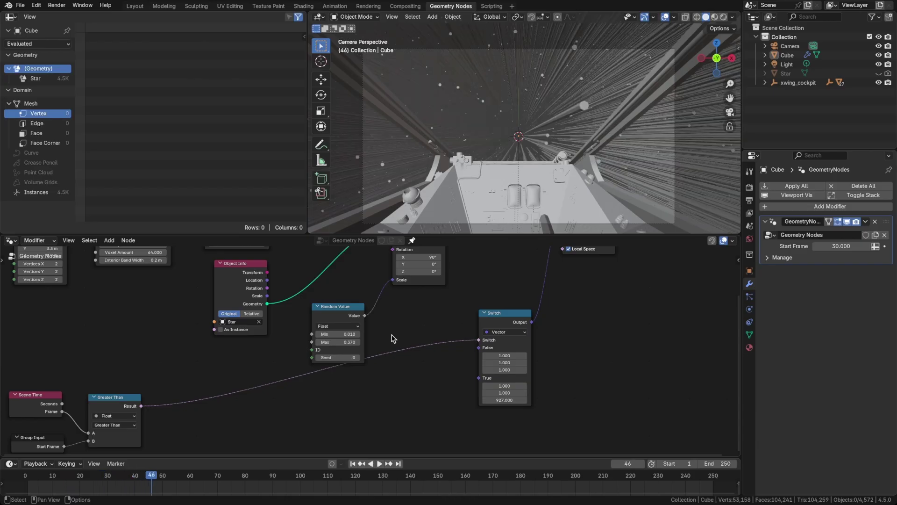
{"action": "key", "text": "shift+Left"}
{"action": "key", "text": "space"}
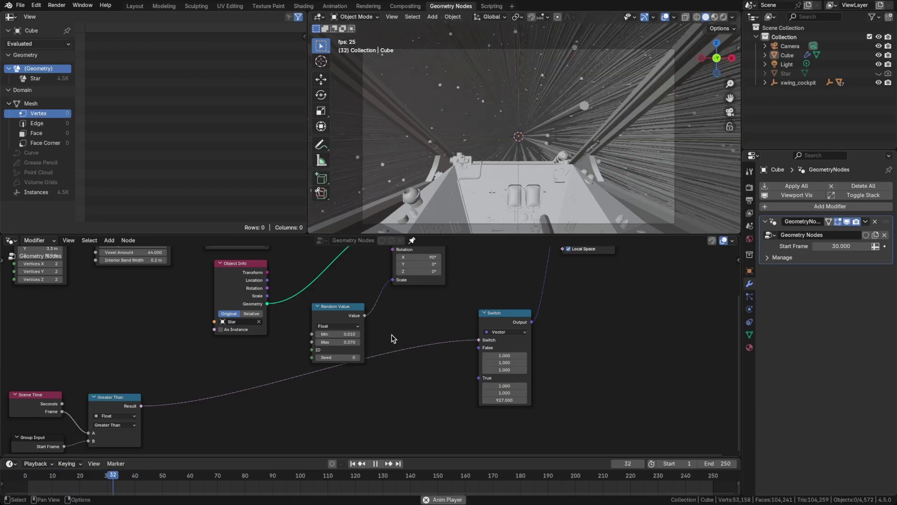
{"action": "key", "text": "space"}
{"action": "key", "text": "ctrl+s"}
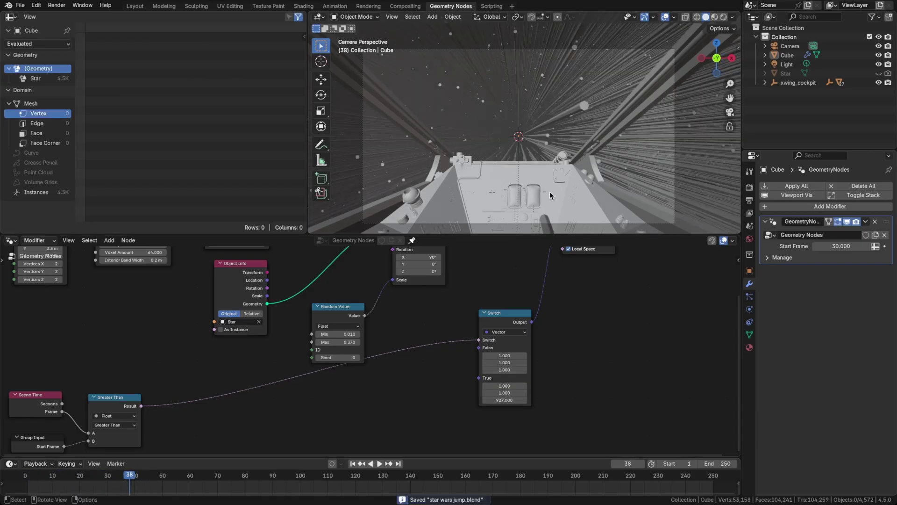
Step: Move the Random Value node slightly higher and deselect it
{"action": "middle_click_drag", "start_coordinate": [440, 383], "coordinate": [467, 366]}
{"action": "scroll", "coordinate": [493, 350], "scroll_direction": "up", "scroll_amount": 1}
{"action": "scroll", "coordinate": [493, 351], "scroll_direction": "down", "scroll_amount": 2}
{"action": "left_click_drag", "start_coordinate": [394, 341], "coordinate": [398, 325]}
{"action": "left_click", "coordinate": [616, 354]}
Step: Set the scene's end frame to 90
{"action": "middle_click_drag", "start_coordinate": [440, 416], "coordinate": [440, 368]}
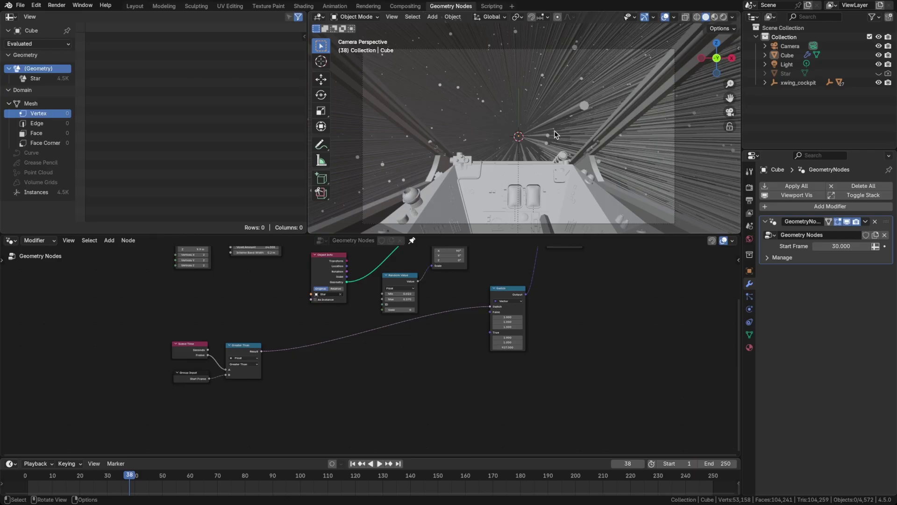
{"action": "scroll", "coordinate": [561, 139], "scroll_direction": "up", "scroll_amount": 3}
{"action": "scroll", "coordinate": [559, 140], "scroll_direction": "down", "scroll_amount": 2}
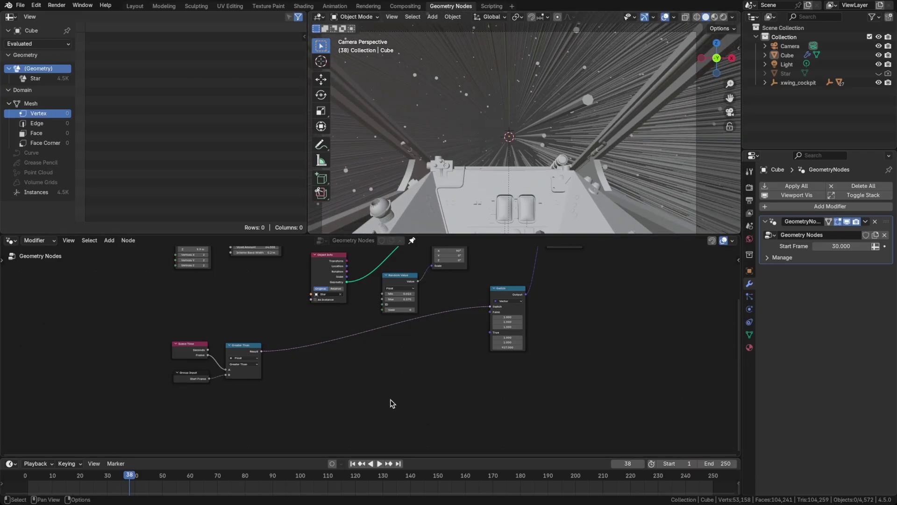
{"action": "scroll", "coordinate": [435, 356], "scroll_direction": "up", "scroll_amount": 3}
{"action": "middle_click_drag", "start_coordinate": [413, 386], "coordinate": [432, 344]}
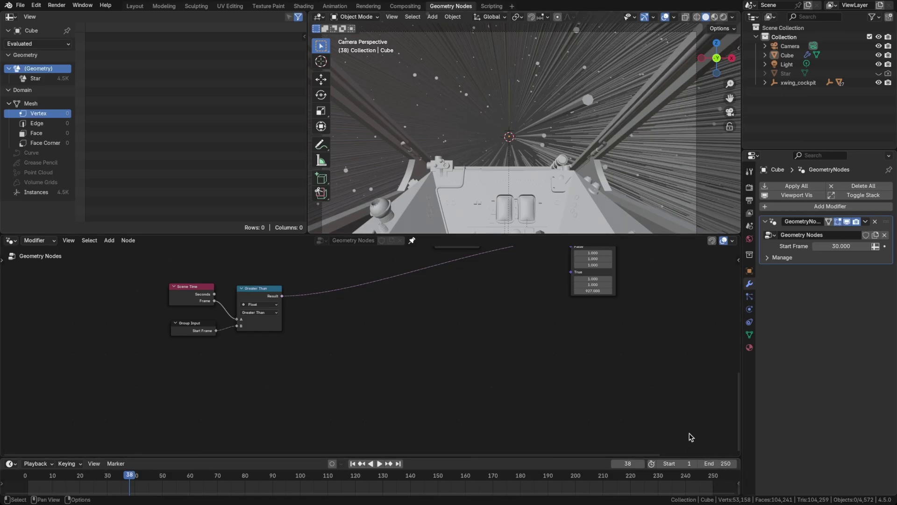
{"action": "left_click", "coordinate": [709, 463]}
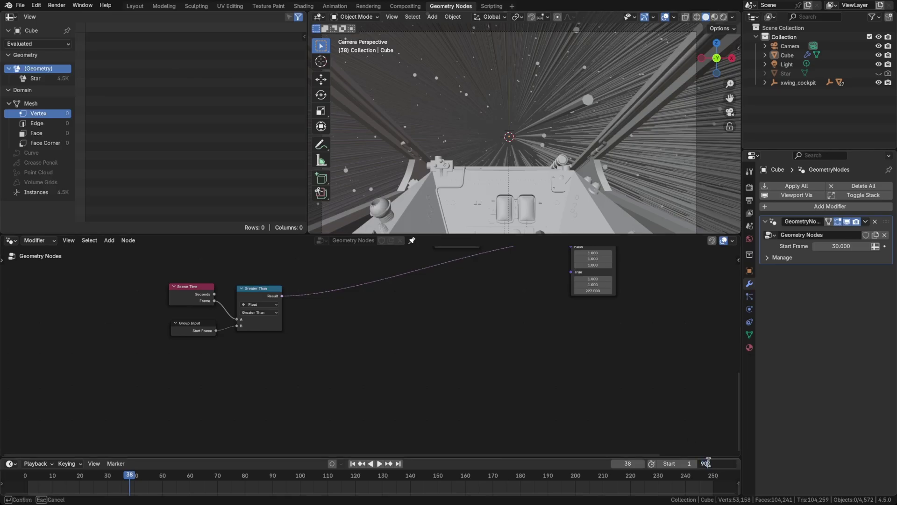
{"action": "type", "text": "90"}
{"action": "key", "text": "Return"}
Step: Duplicate the Scene Time node and place the copy in the empty space below the Greater Than node
{"action": "middle_click_drag", "start_coordinate": [517, 389], "coordinate": [504, 384]}
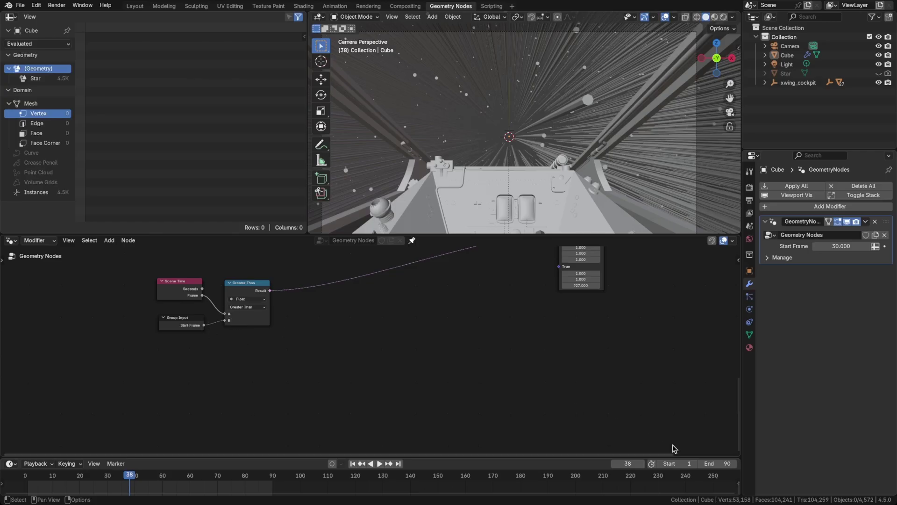
{"action": "middle_click_drag", "start_coordinate": [512, 373], "coordinate": [521, 329]}
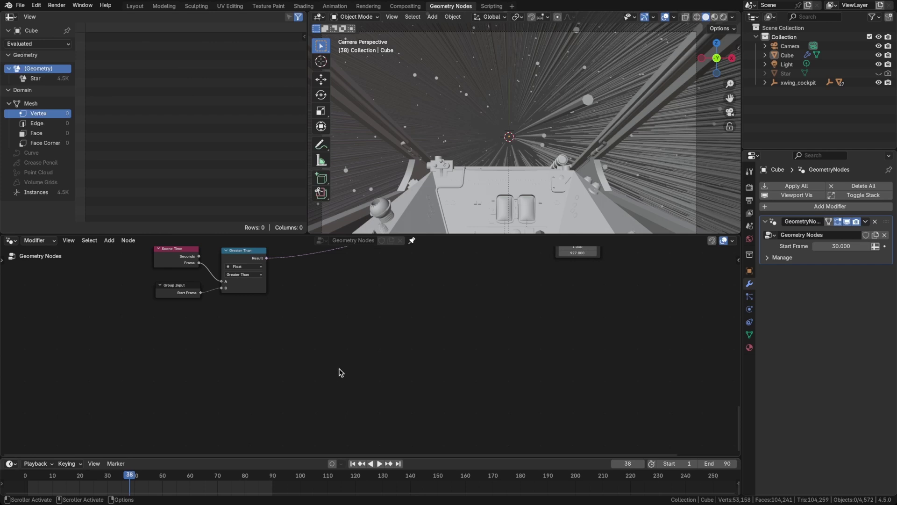
{"action": "left_click", "coordinate": [182, 261]}
{"action": "key", "text": "shift+d"}
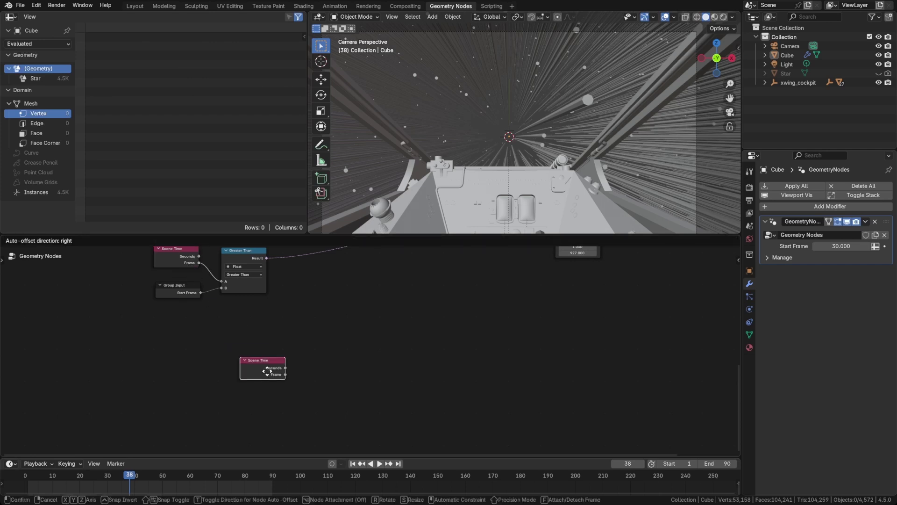
{"action": "left_click", "coordinate": [262, 357]}
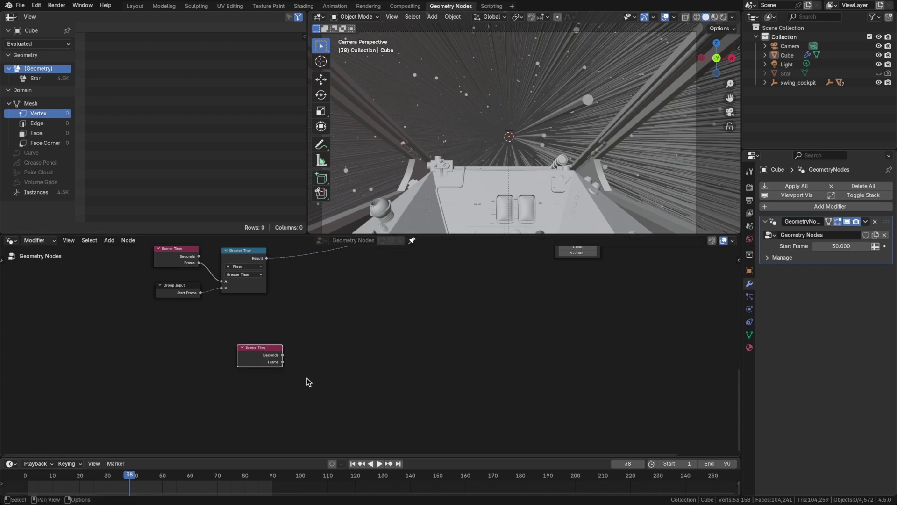
{"action": "middle_click_drag", "start_coordinate": [309, 367], "coordinate": [282, 349]}
{"action": "left_click_drag", "start_coordinate": [235, 342], "coordinate": [222, 340]}
{"action": "left_click", "coordinate": [282, 351]}
{"action": "middle_click_drag", "start_coordinate": [324, 347], "coordinate": [328, 370]}
{"action": "middle_click_drag", "start_coordinate": [304, 369], "coordinate": [317, 364]}
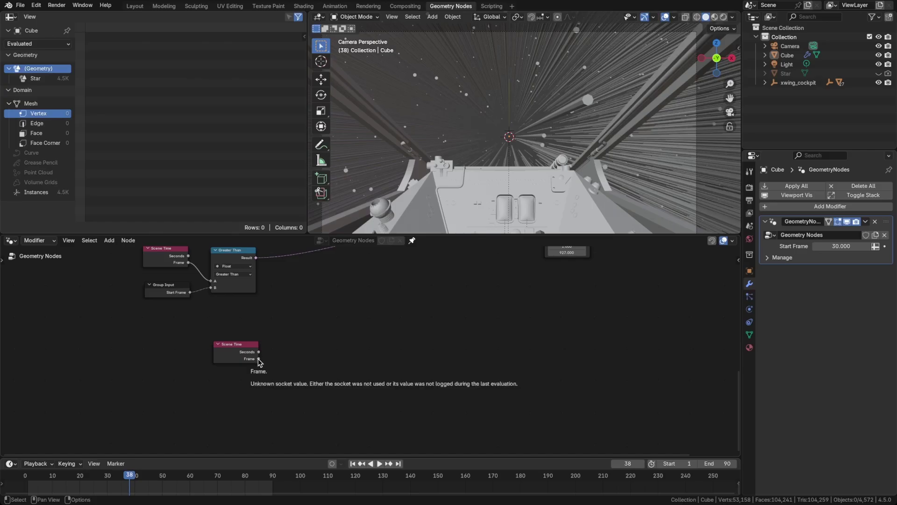
Step: Connect the duplicated Scene Time node's Frame output to a new Math node set to Maximum
{"action": "left_click_drag", "start_coordinate": [258, 358], "coordinate": [306, 374]}
{"action": "type", "text": "add"}
{"action": "key", "text": "Return"}
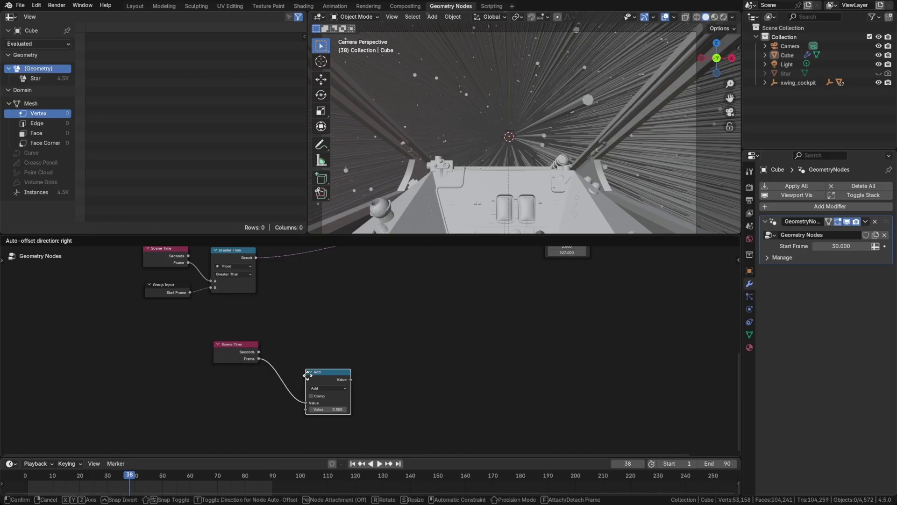
{"action": "left_click", "coordinate": [284, 350]}
{"action": "scroll", "coordinate": [301, 367], "scroll_direction": "up", "scroll_amount": 1}
{"action": "left_click", "coordinate": [302, 363]}
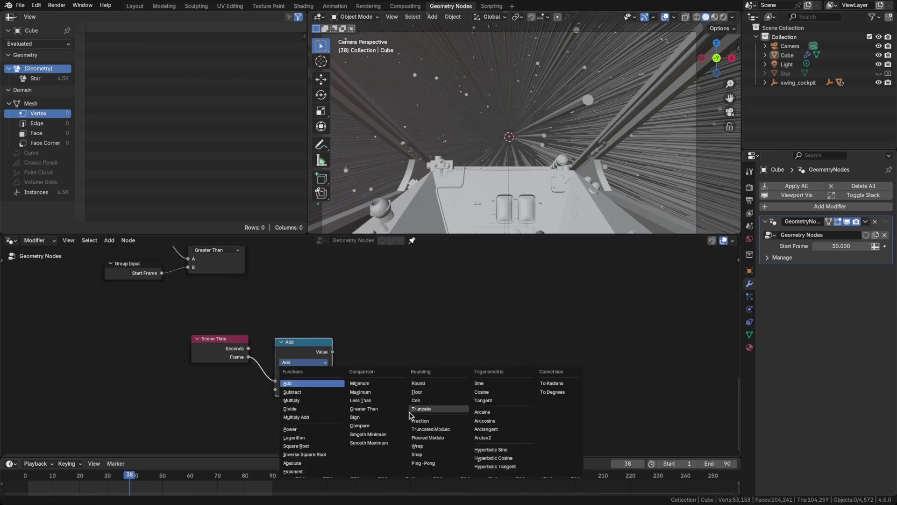
{"action": "left_click", "coordinate": [379, 392]}
{"action": "middle_click_drag", "start_coordinate": [378, 392], "coordinate": [411, 369]}
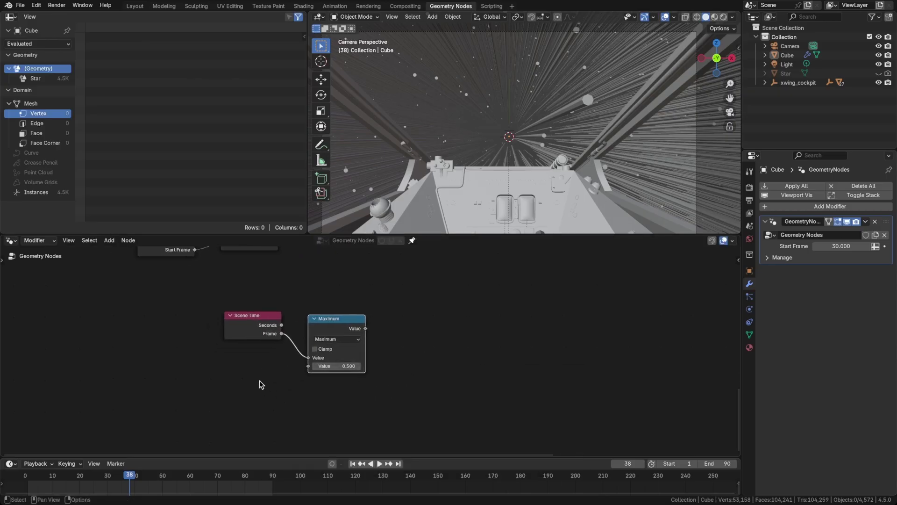
Step: Connect the Group Input's Start Frame to the Maximum node's second value and move the duplicated Scene Time node away from it
{"action": "left_click_drag", "start_coordinate": [194, 249], "coordinate": [312, 375]}
{"action": "left_click_drag", "start_coordinate": [269, 331], "coordinate": [245, 353]}
{"action": "left_click", "coordinate": [268, 351]}
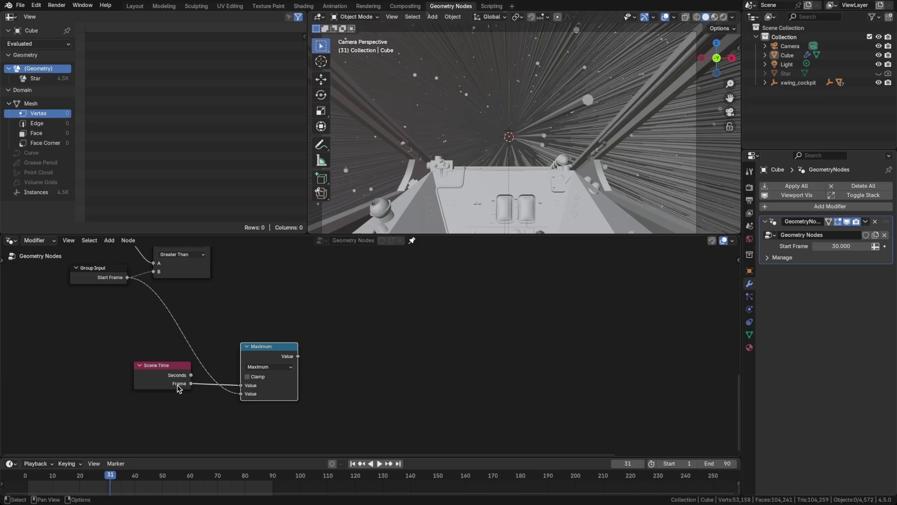
Step: Add a Map Range node after the Maximum node, fed by its Value output
{"action": "middle_click_drag", "start_coordinate": [223, 332], "coordinate": [240, 358]}
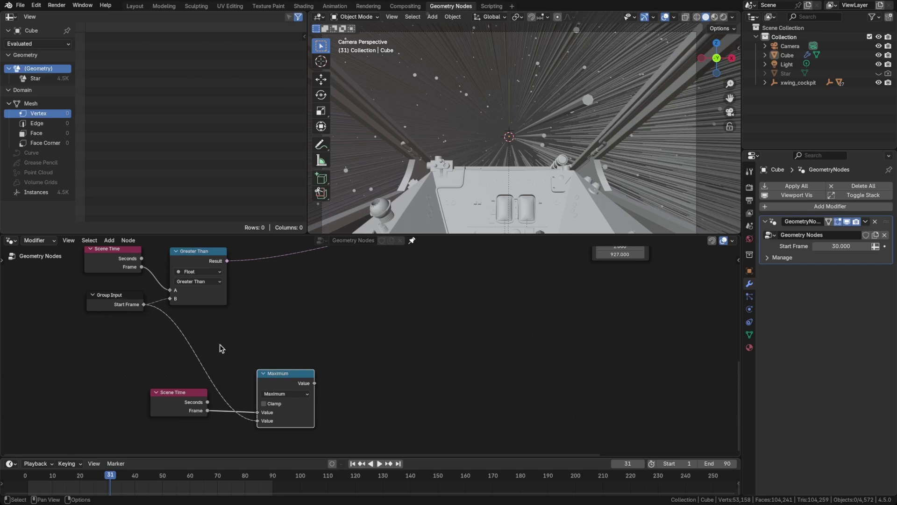
{"action": "middle_click_drag", "start_coordinate": [260, 337], "coordinate": [233, 335]}
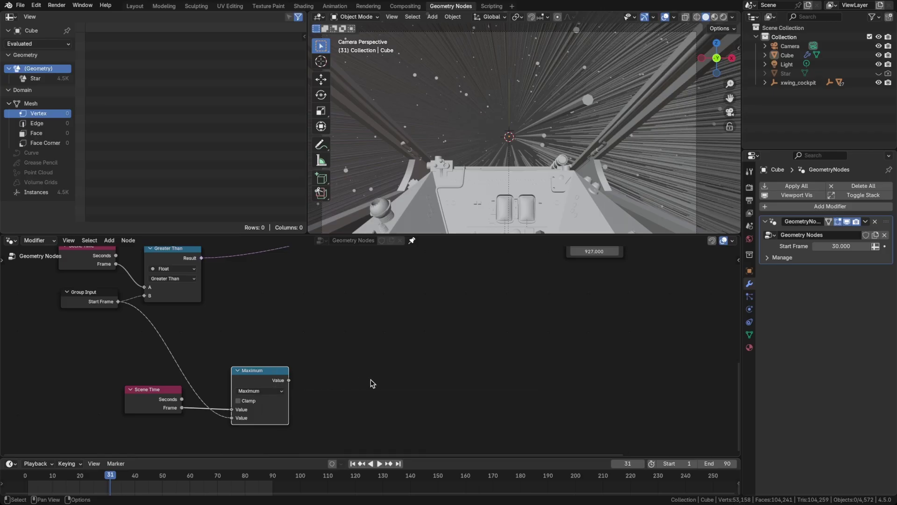
{"action": "middle_click_drag", "start_coordinate": [373, 383], "coordinate": [308, 371]}
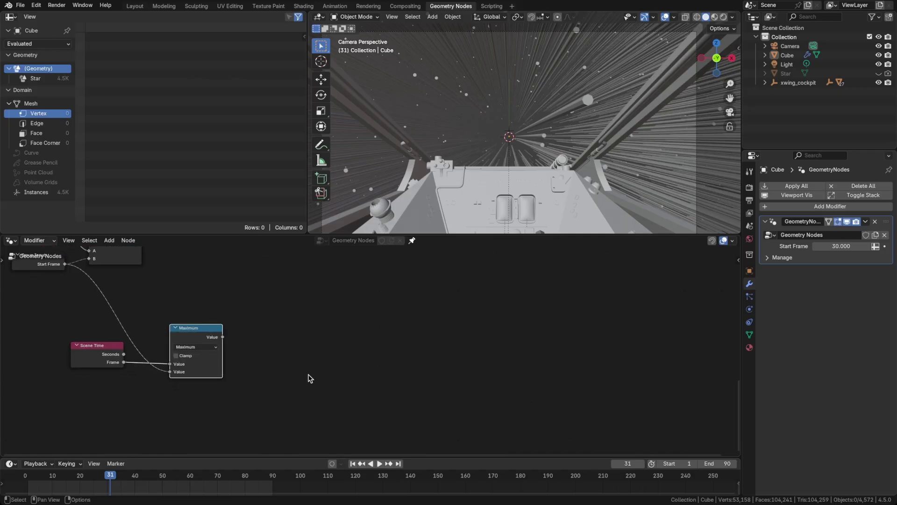
{"action": "key", "text": "shift+a"}
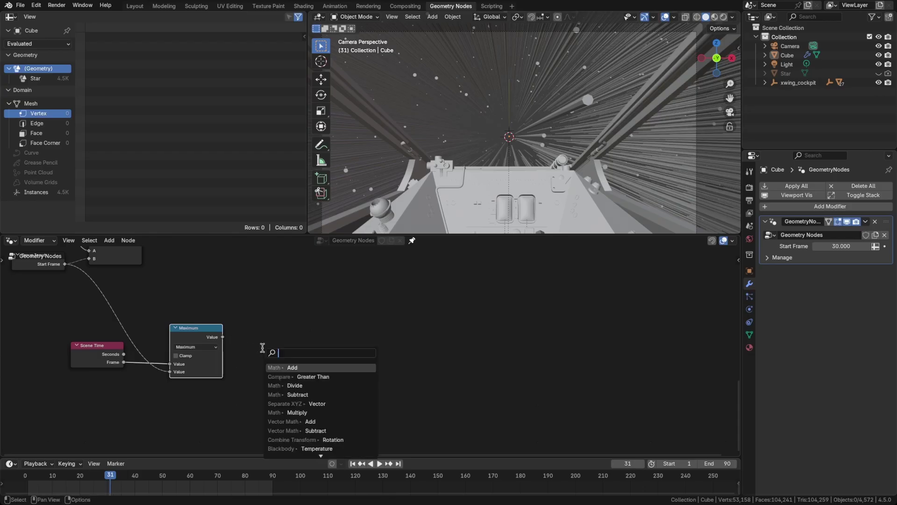
{"action": "type", "text": "map ran"}
{"action": "key", "text": "Return"}
{"action": "left_click", "coordinate": [257, 333]}
{"action": "scroll", "coordinate": [328, 378], "scroll_direction": "up", "scroll_amount": 3}
{"action": "middle_click_drag", "start_coordinate": [328, 378], "coordinate": [393, 364]}
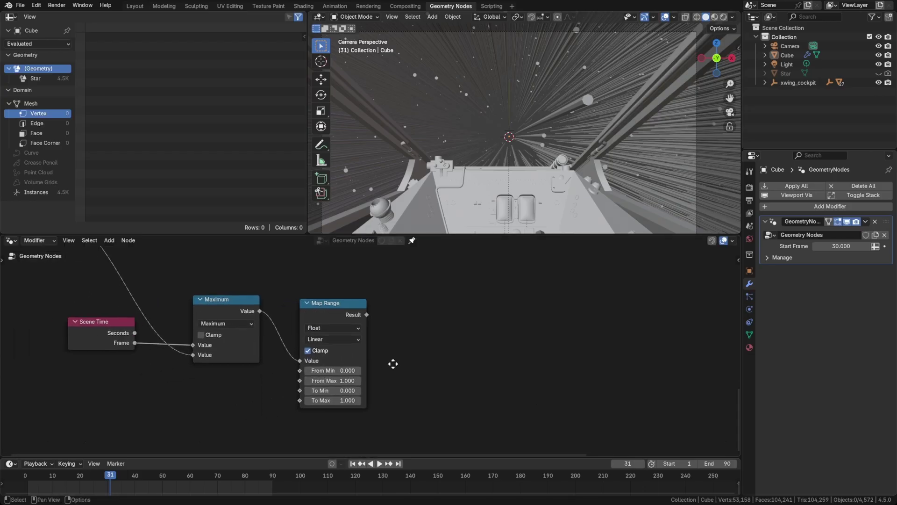
Step: Connect the Group Input's Start Frame to the Map Range node's From Min input
{"action": "middle_click_drag", "start_coordinate": [152, 348], "coordinate": [175, 390]}
{"action": "left_click_drag", "start_coordinate": [97, 269], "coordinate": [340, 419]}
{"action": "middle_click_drag", "start_coordinate": [509, 424], "coordinate": [465, 389]}
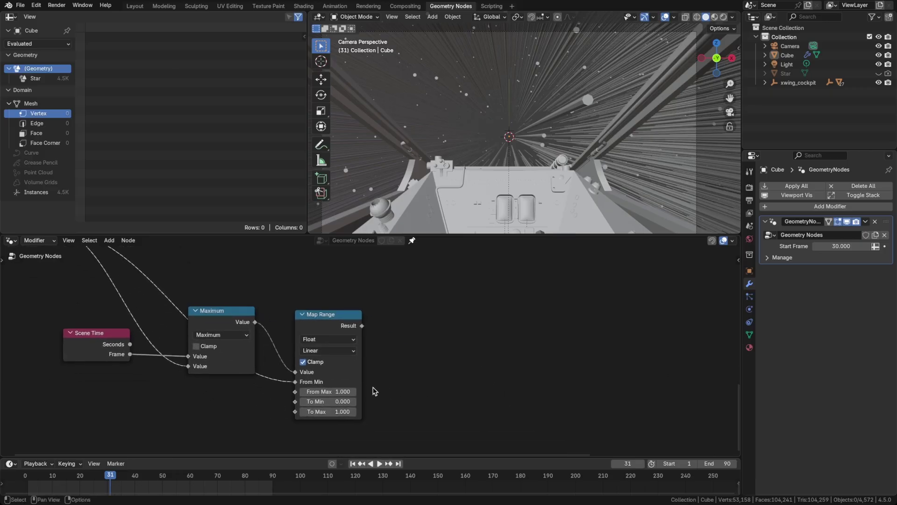
Step: Copy the scene's end frame as a new driver and paste it onto the Map Range node's From Max value
{"action": "right_click", "coordinate": [712, 461]}
{"action": "left_click", "coordinate": [715, 477]}
{"action": "right_click", "coordinate": [335, 392]}
{"action": "left_click", "coordinate": [336, 394]}
{"action": "right_click", "coordinate": [336, 393]}
{"action": "left_click", "coordinate": [316, 405]}
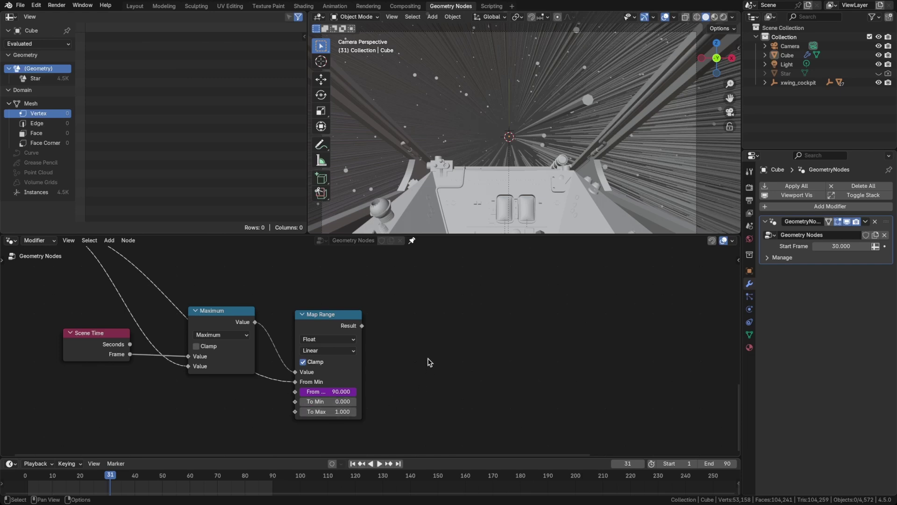
Step: Add a Mix node beyond the Map Range node, with A set to 1 and B set to 927
{"action": "key", "text": "Home"}
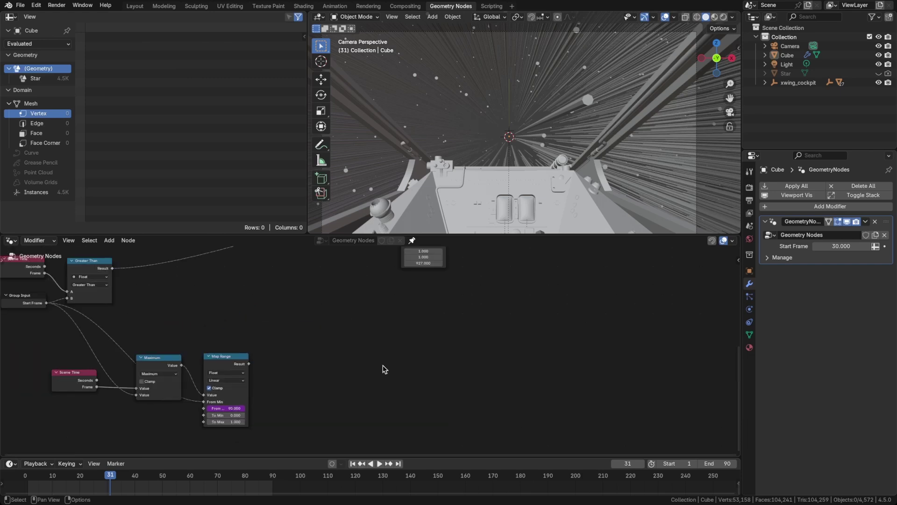
{"action": "key", "text": "shift+a"}
{"action": "type", "text": "mix"}
{"action": "key", "text": "Return"}
{"action": "left_click", "coordinate": [356, 309]}
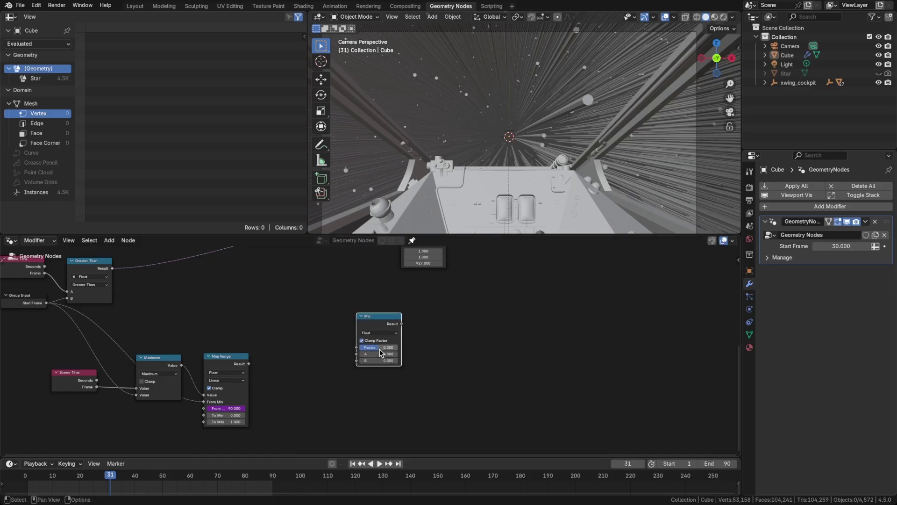
{"action": "left_click", "coordinate": [387, 354]}
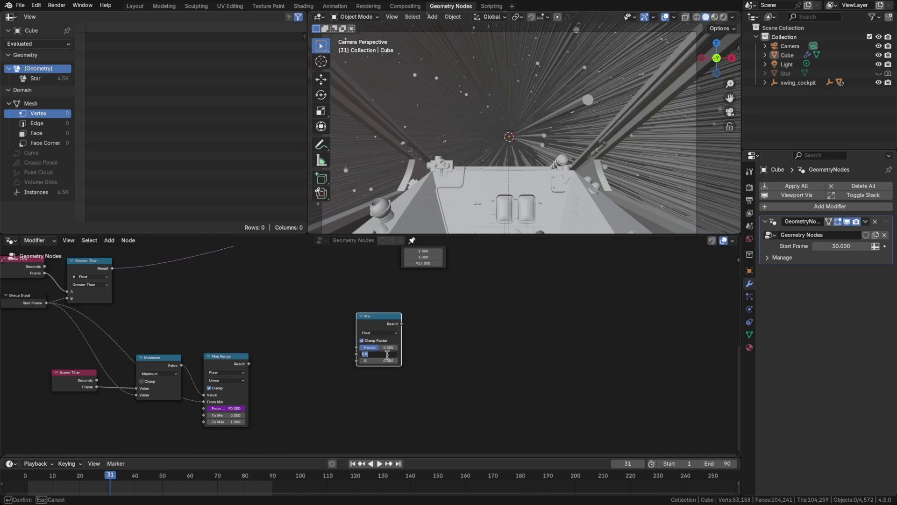
{"action": "type", "text": "1"}
{"action": "key", "text": "Tab"}
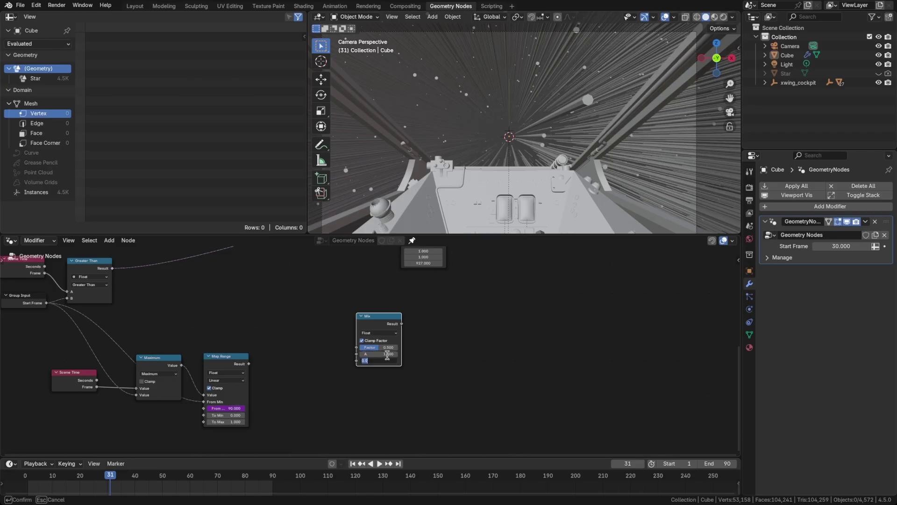
{"action": "type", "text": "927"}
{"action": "key", "text": "Return"}
Step: Add a Combine XYZ node feeding the Switch node's True input, with X and Y set to 1
{"action": "middle_click_drag", "start_coordinate": [405, 316], "coordinate": [411, 355]}
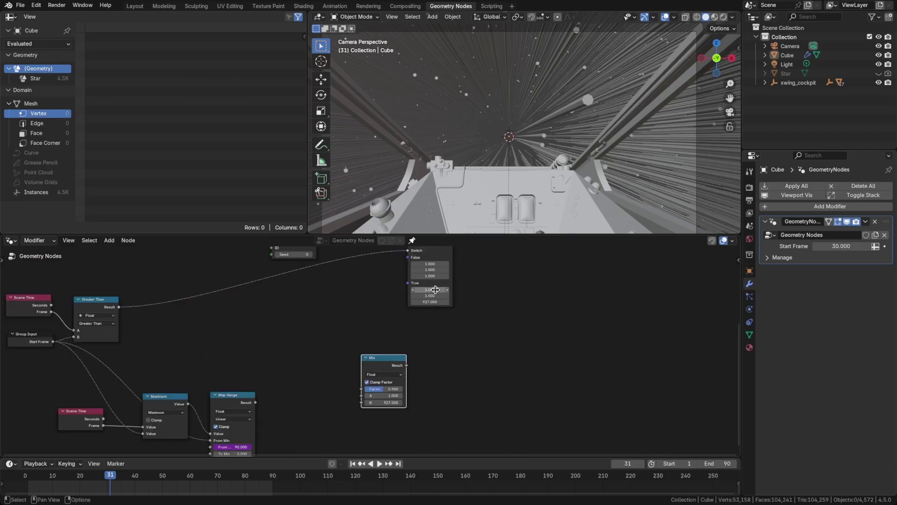
{"action": "key", "text": "shift+ctrl+c"}
{"action": "key", "text": "Escape"}
{"action": "key", "text": "shift+a"}
{"action": "type", "text": "combine"}
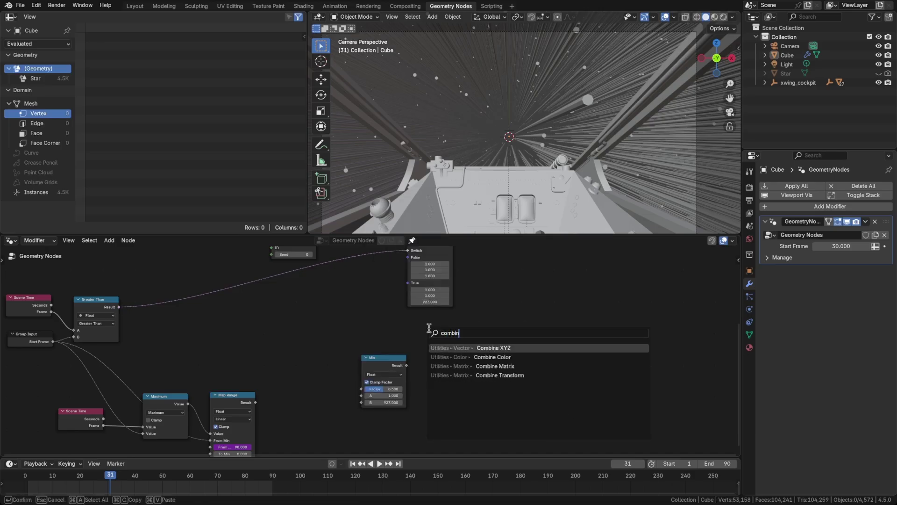
{"action": "key", "text": "Return"}
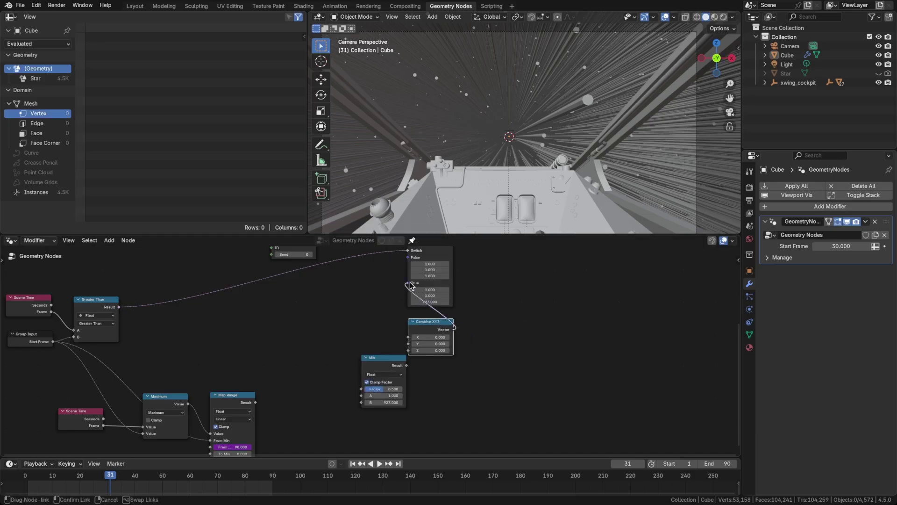
{"action": "left_click", "coordinate": [409, 320]}
{"action": "left_click", "coordinate": [436, 337]}
{"action": "type", "text": "1"}
{"action": "key", "text": "Return"}
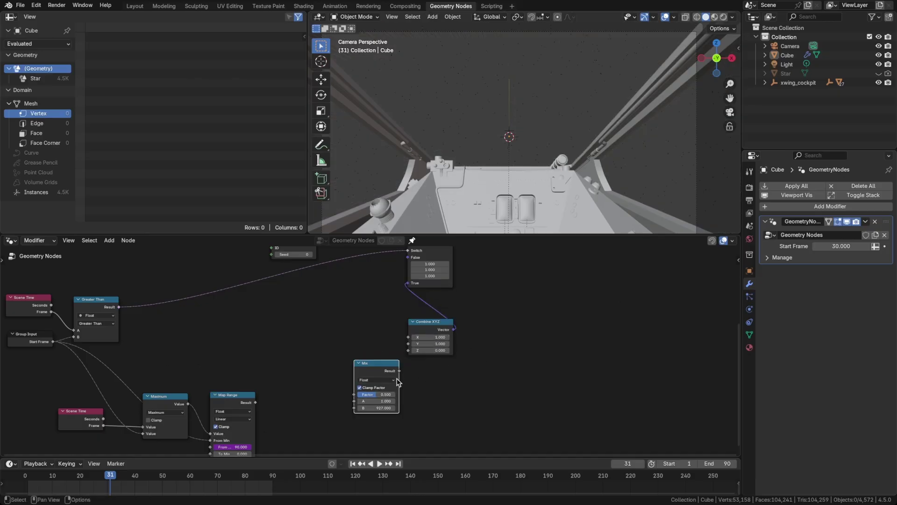
Step: Connect the Mix node's Result to Combine XYZ's Z, and the Map Range node's Result to the Mix node's Factor
{"action": "left_click_drag", "start_coordinate": [399, 370], "coordinate": [408, 350]}
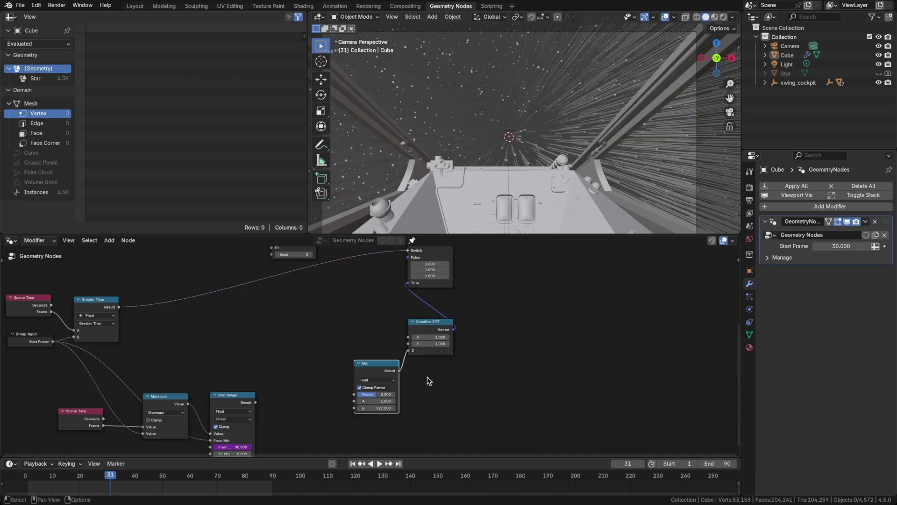
{"action": "middle_click_drag", "start_coordinate": [427, 376], "coordinate": [463, 340]}
{"action": "left_click_drag", "start_coordinate": [292, 366], "coordinate": [391, 358]}
Step: Play the animation from frame 1 to preview the gradual stretching of the stars
{"action": "key", "text": "shift+Left"}
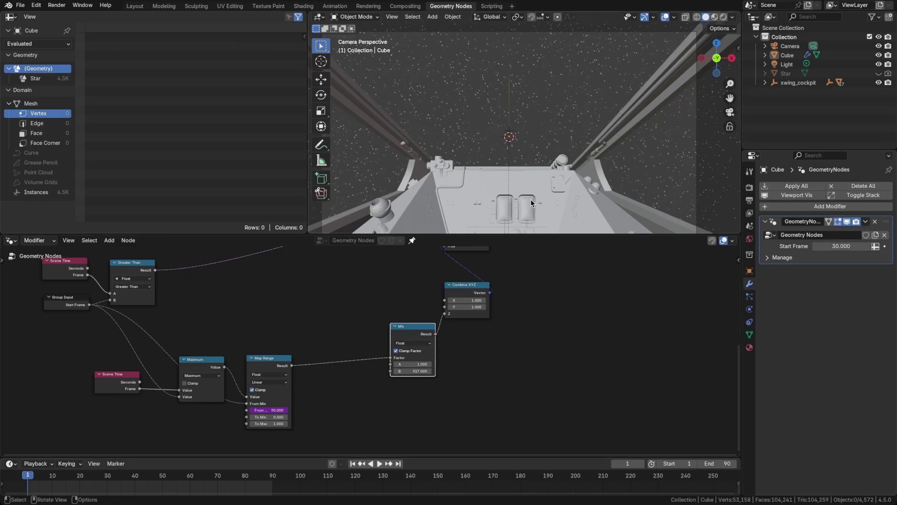
{"action": "left_click_drag", "start_coordinate": [405, 336], "coordinate": [394, 341]}
{"action": "key", "text": "space"}
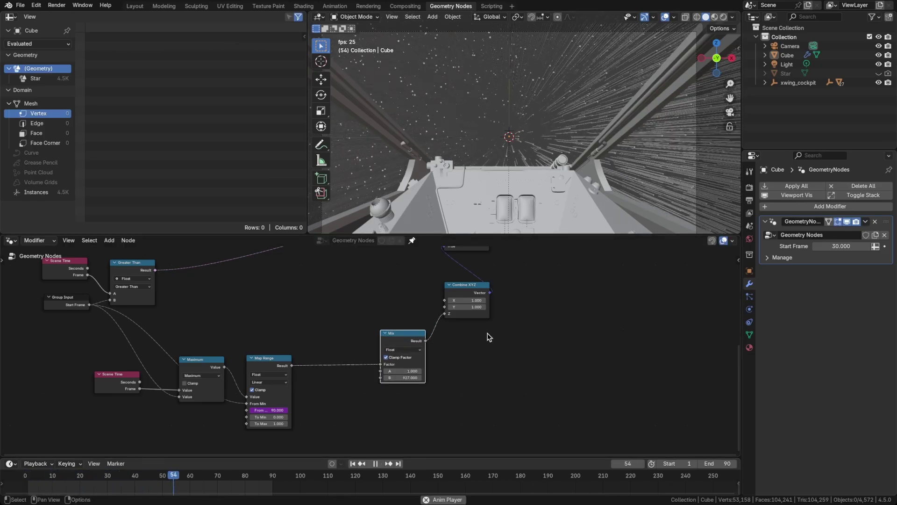
{"action": "key", "text": "Escape"}
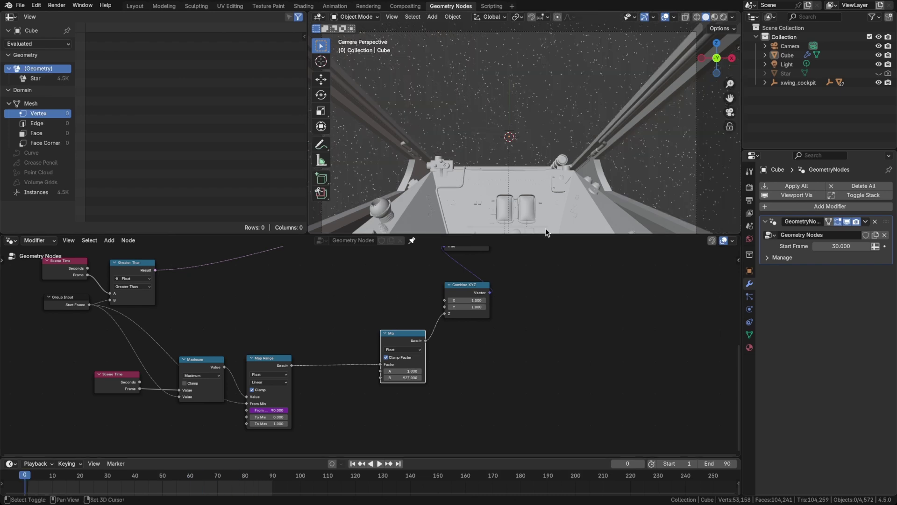
Step: At frame 90, lower the Mix node's B value to 821 and save the file
{"action": "key", "text": "shift+Right"}
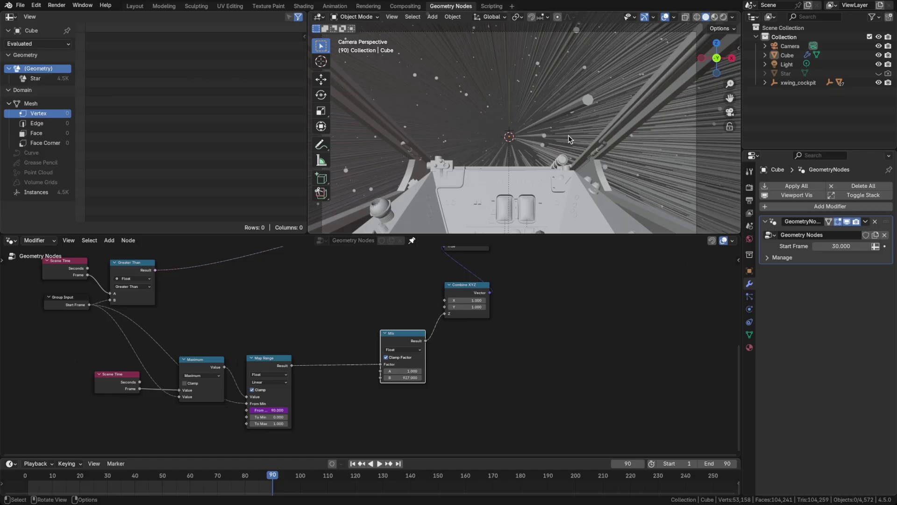
{"action": "left_click_drag", "start_coordinate": [405, 378], "coordinate": [405, 377]}
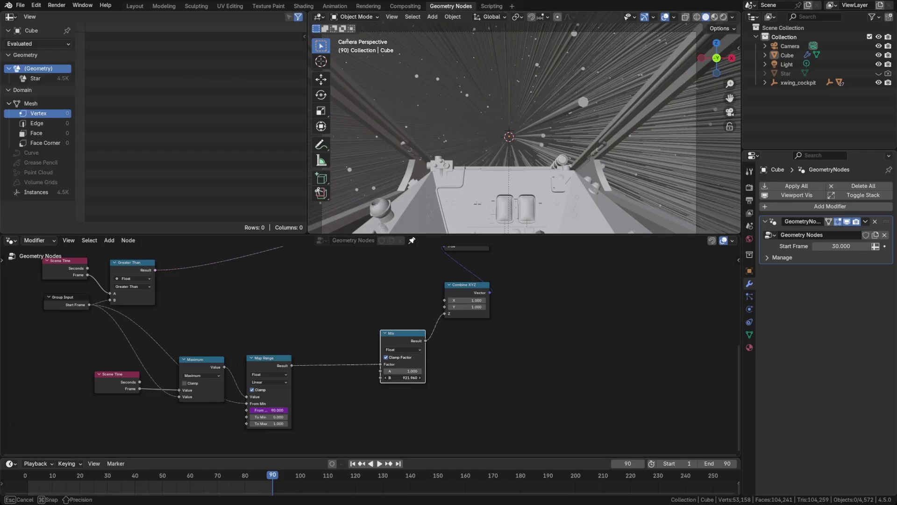
{"action": "left_click_drag", "start_coordinate": [405, 377], "coordinate": [392, 377]}
{"action": "key", "text": "super+s"}
Step: Go to frame 31 and examine the stars beside the cockpit up close
{"action": "left_click_drag", "start_coordinate": [114, 482], "coordinate": [110, 482]}
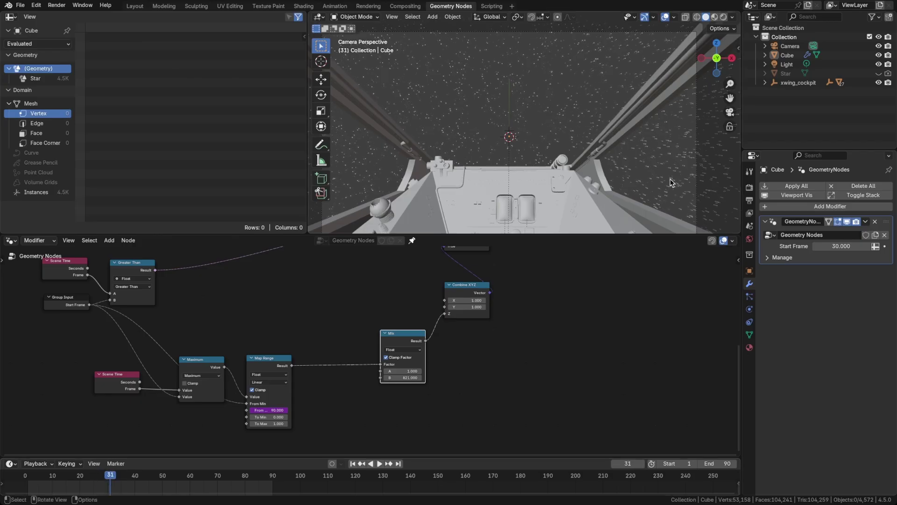
{"action": "scroll", "coordinate": [669, 171], "scroll_direction": "up", "scroll_amount": 3}
{"action": "scroll", "coordinate": [622, 173], "scroll_direction": "up", "scroll_amount": 1}
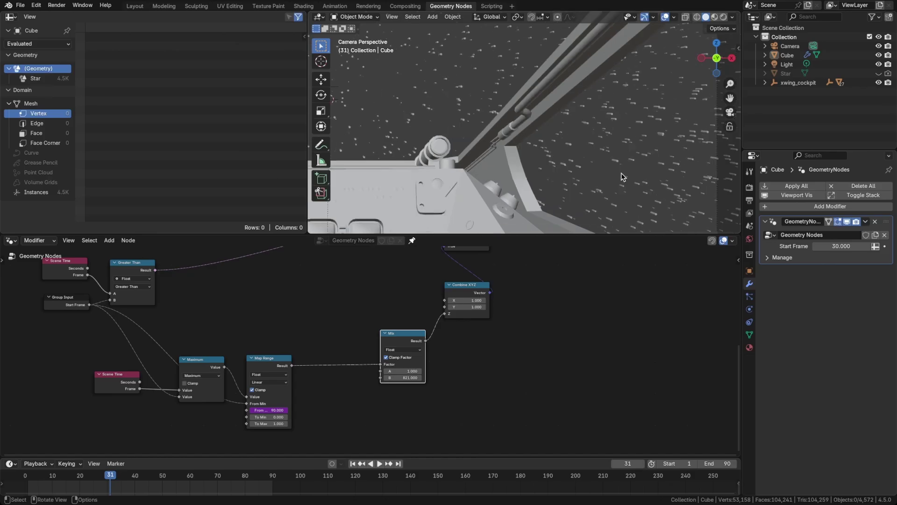
{"action": "scroll", "coordinate": [621, 177], "scroll_direction": "down", "scroll_amount": 1}
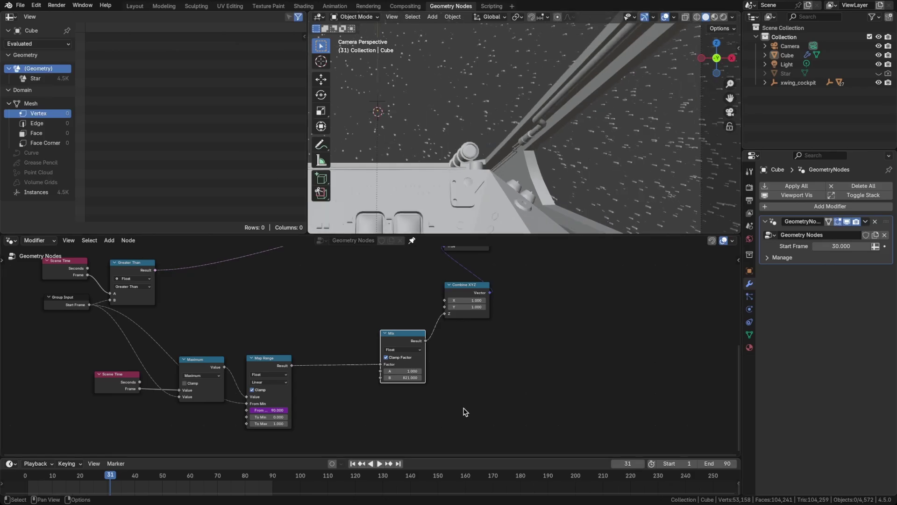
Step: Add a Random Value node below the Mix node and set its Max to 150
{"action": "left_click", "coordinate": [465, 411]}
{"action": "middle_click_drag", "start_coordinate": [465, 411], "coordinate": [500, 372]}
{"action": "key", "text": "shift+a"}
{"action": "type", "text": "rand"}
{"action": "key", "text": "Return"}
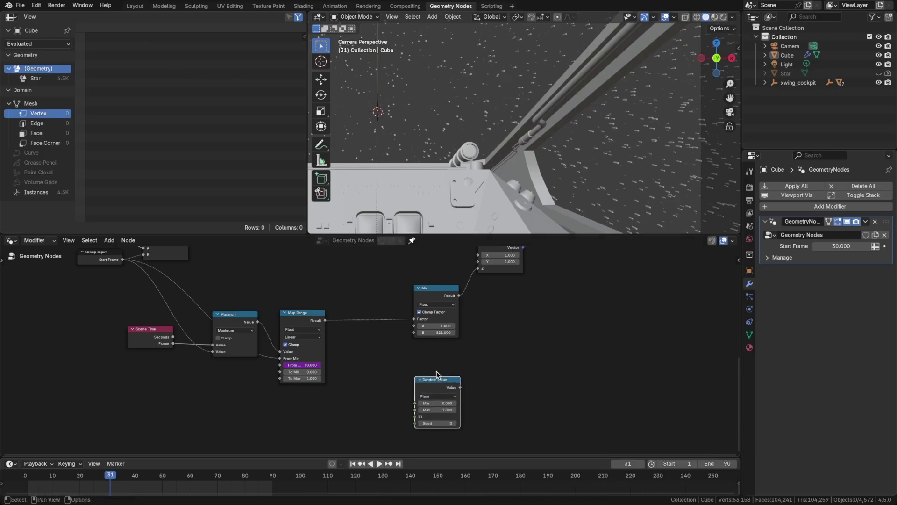
{"action": "left_click", "coordinate": [413, 374]}
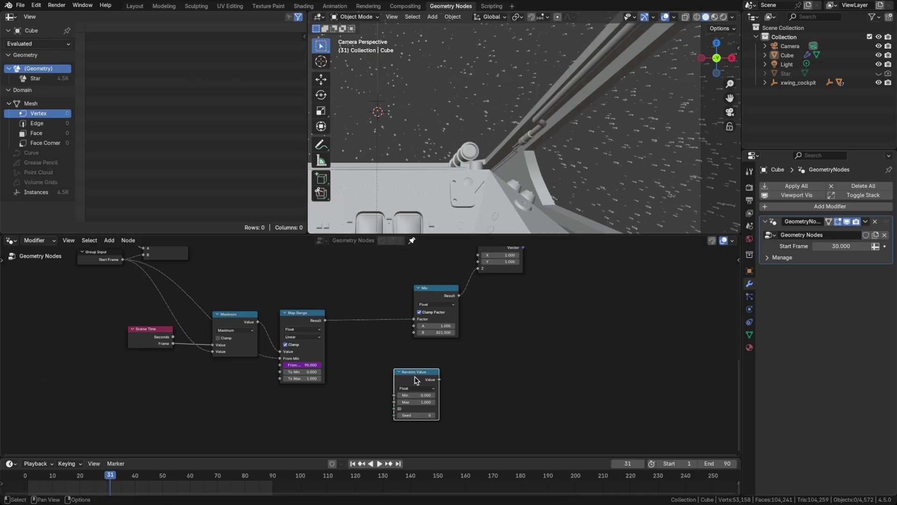
{"action": "left_click", "coordinate": [420, 402]}
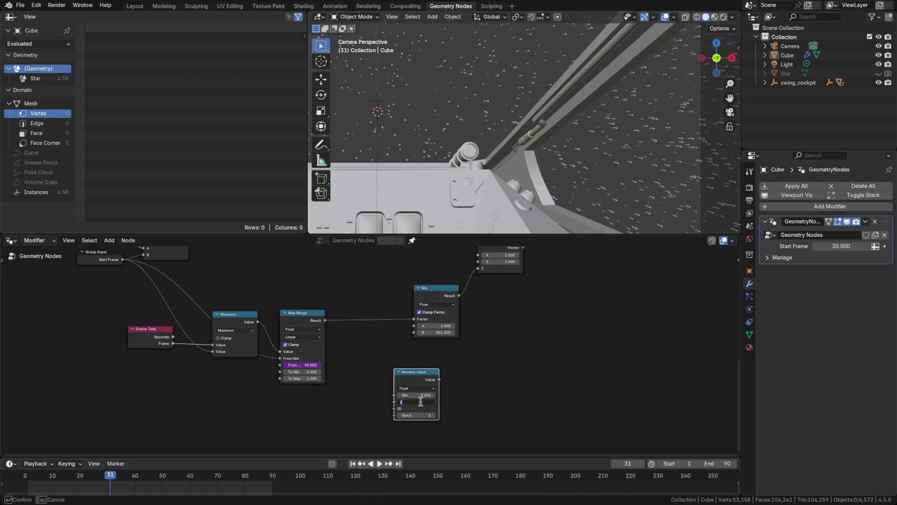
{"action": "key", "text": "Return"}
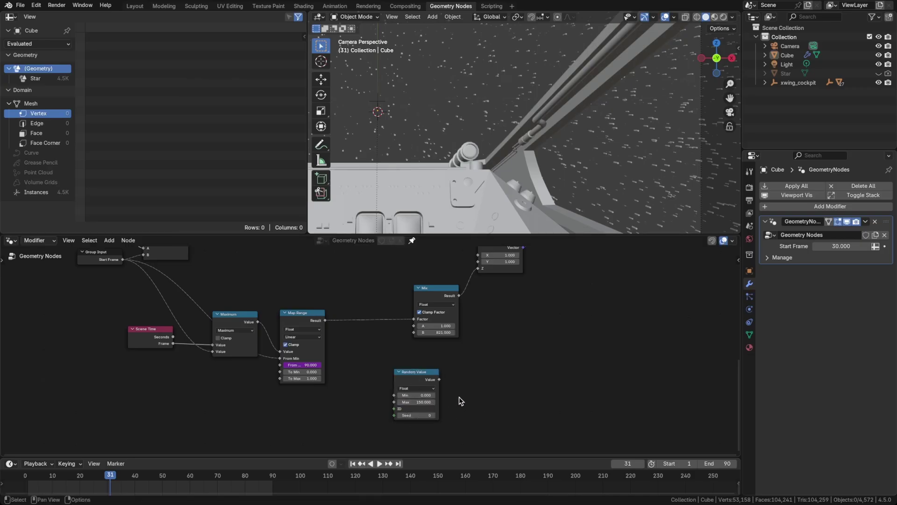
Step: Place a Math node set to Add beside the Random Value node and connect the random Value to its first input
{"action": "key", "text": "shift+a"}
{"action": "type", "text": "add"}
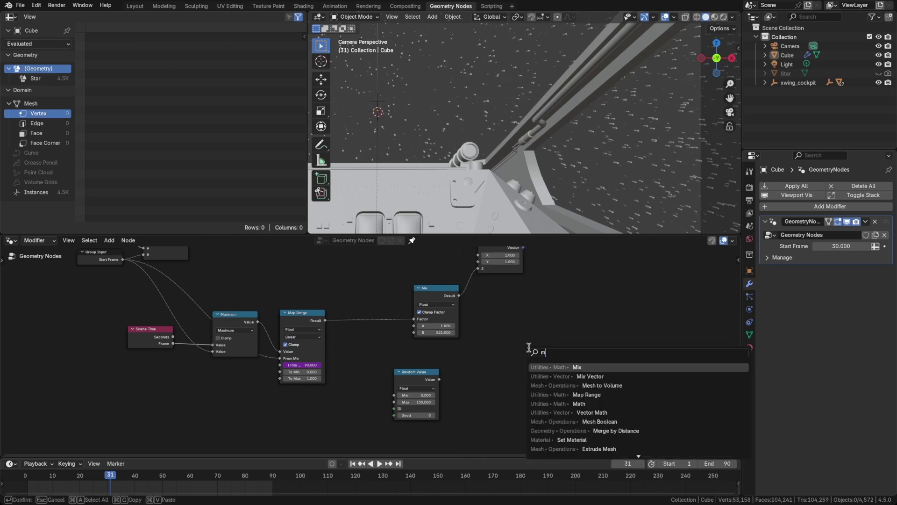
{"action": "key", "text": "Return"}
{"action": "left_click", "coordinate": [445, 381]}
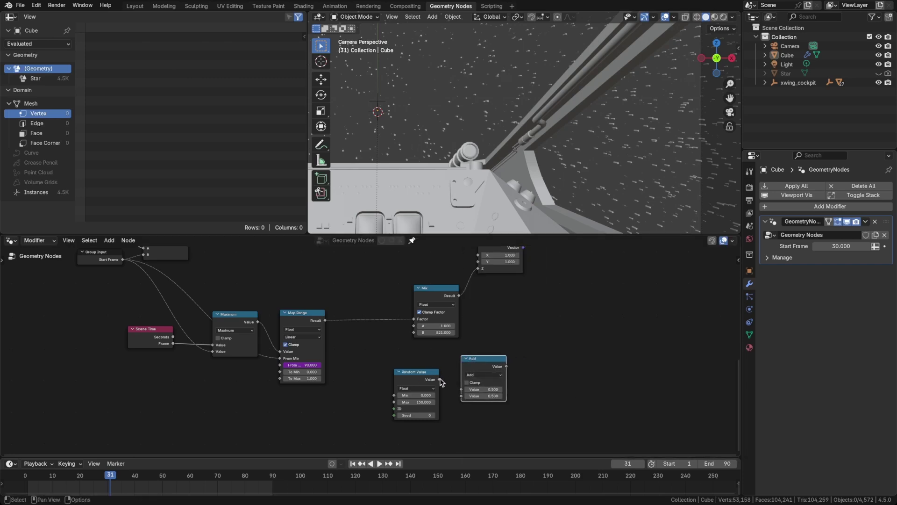
{"action": "left_click_drag", "start_coordinate": [440, 380], "coordinate": [462, 390]}
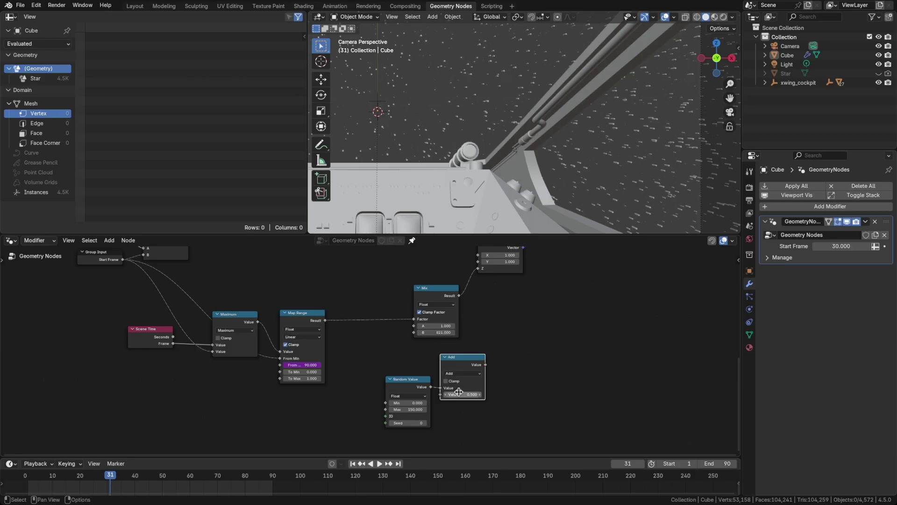
Step: Set the Add node's second value to 821 and connect its output to the Mix node's B
{"action": "scroll", "coordinate": [462, 394], "scroll_direction": "up", "scroll_amount": 1}
{"action": "scroll", "coordinate": [463, 394], "scroll_direction": "up", "scroll_amount": 1}
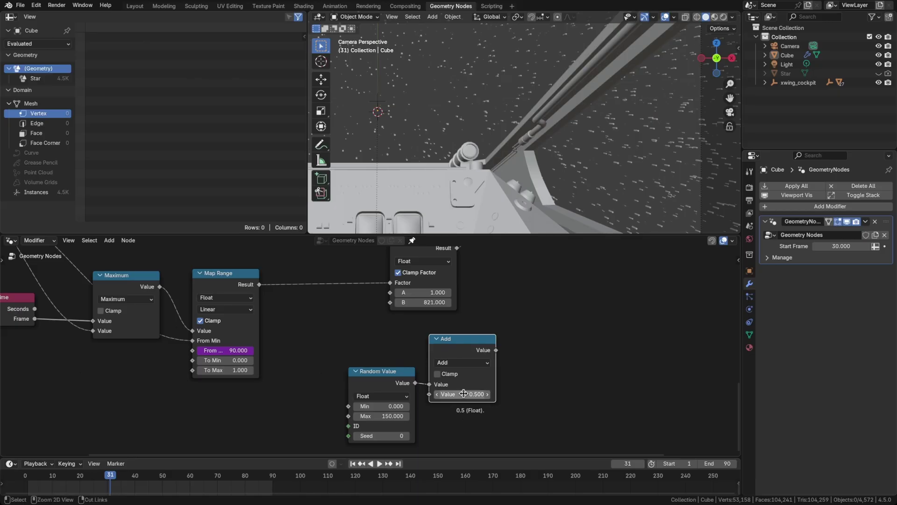
{"action": "key", "text": "ctrl+v"}
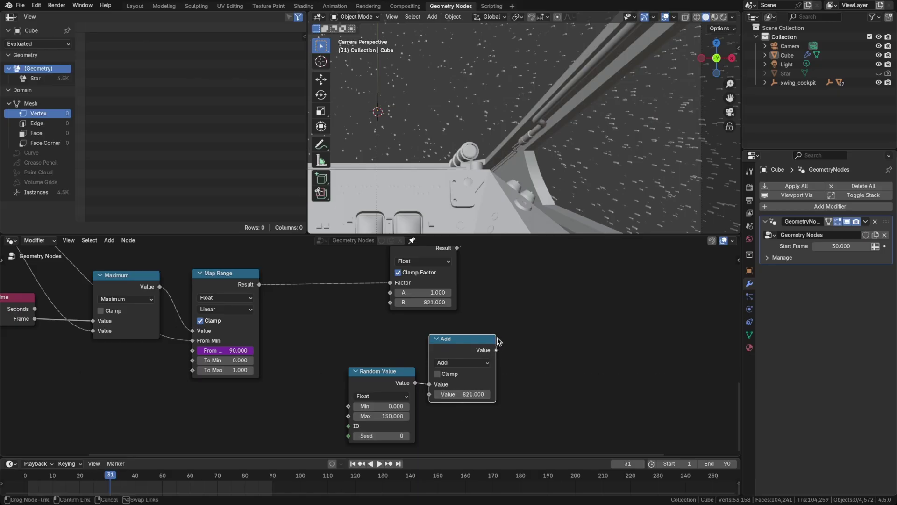
{"action": "mouse_move", "coordinate": [496, 350]}
{"action": "left_mouse_down"}
{"action": "mouse_move", "coordinate": [388, 304]}
{"action": "mouse_move", "coordinate": [484, 337]}
{"action": "left_mouse_up"}
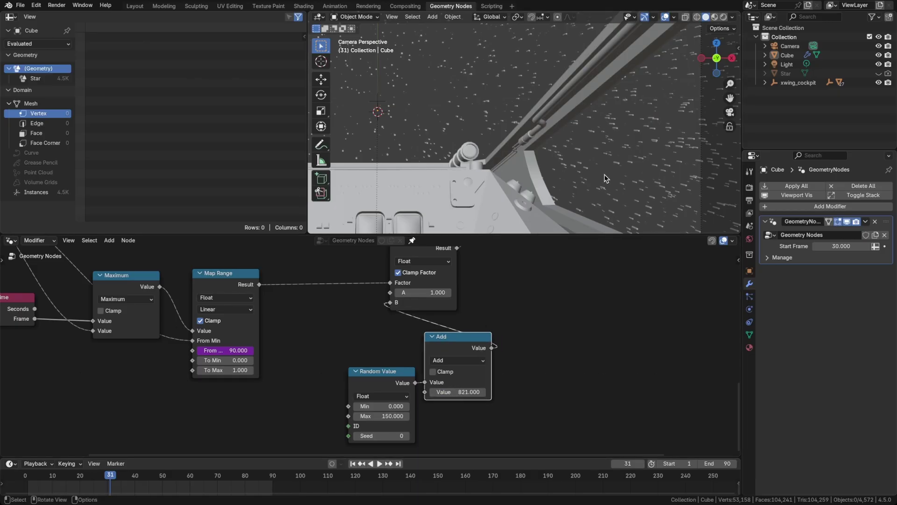
Step: Play the animation from frame 1 to preview the randomized streak lengths
{"action": "scroll", "coordinate": [605, 174], "scroll_direction": "down", "scroll_amount": 2}
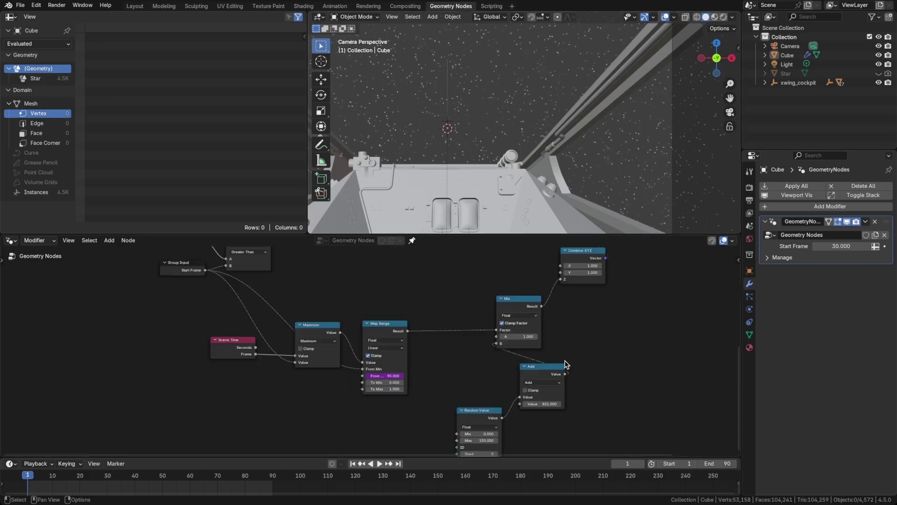
{"action": "key", "text": "space"}
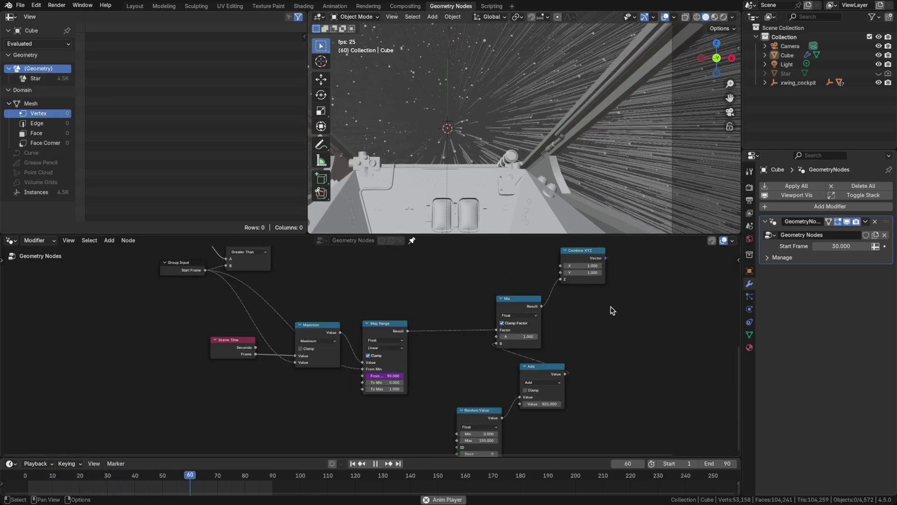
{"action": "key", "text": "Escape"}
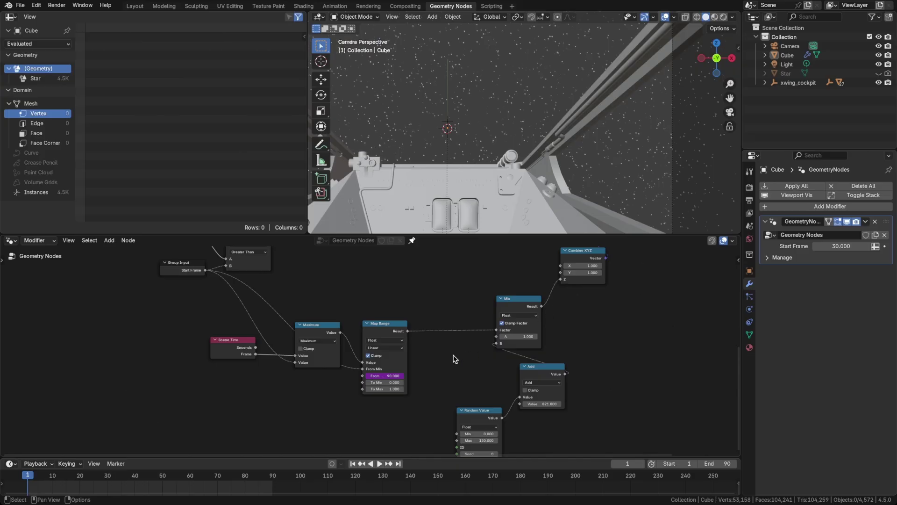
Step: Set the scene's end frame to 70 and play the shortened animation
{"action": "left_click", "coordinate": [720, 463]}
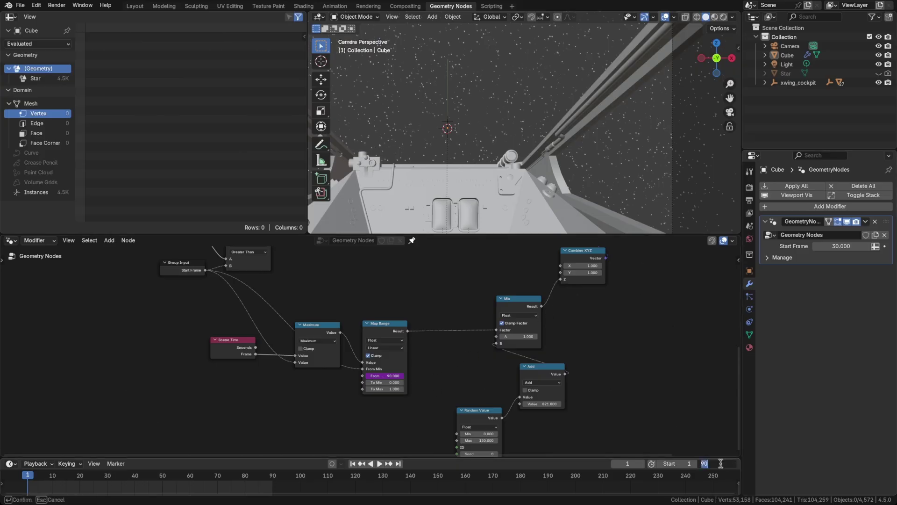
{"action": "type", "text": "70"}
{"action": "key", "text": "Return"}
{"action": "key", "text": "space"}
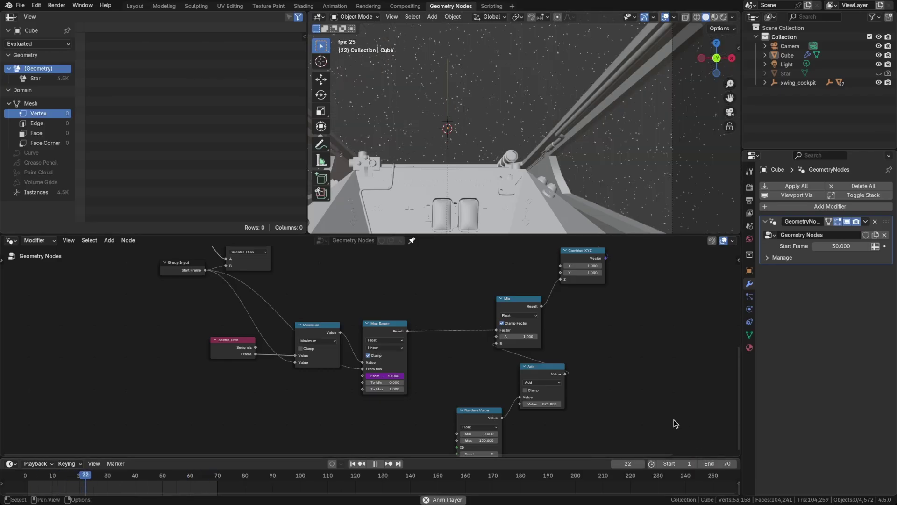
{"action": "key", "text": "space"}
Step: Move the Scene Time, Maximum and Map Range nodes away from the Mix node and insert a Float Curve node in the gap
{"action": "left_click_drag", "start_coordinate": [197, 310], "coordinate": [419, 418]}
{"action": "key", "text": "g"}
{"action": "left_click", "coordinate": [316, 425]}
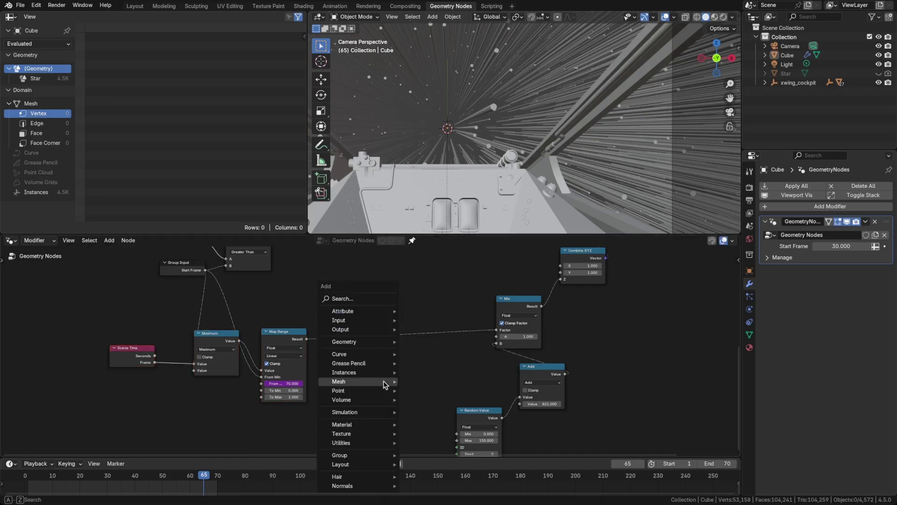
{"action": "key", "text": "shift+a"}
{"action": "type", "text": "float"}
{"action": "key", "text": "Return"}
{"action": "left_click", "coordinate": [391, 351]}
Step: Bend the Float Curve node's curve downward and play the animation to preview the easing
{"action": "scroll", "coordinate": [392, 352], "scroll_direction": "up", "scroll_amount": 1}
{"action": "left_click_drag", "start_coordinate": [390, 350], "coordinate": [383, 370]}
{"action": "key", "text": "space"}
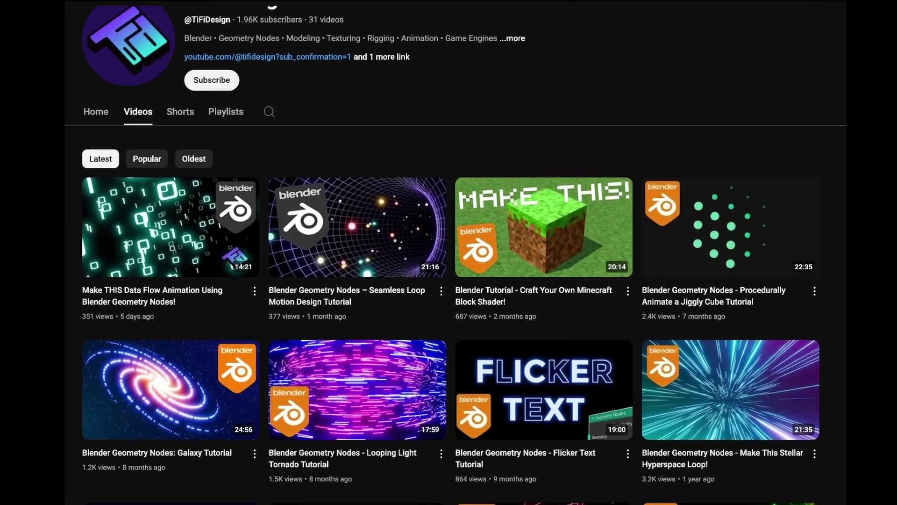
{"action": "scroll", "coordinate": [455, 262], "scroll_direction": "down", "scroll_amount": 3}
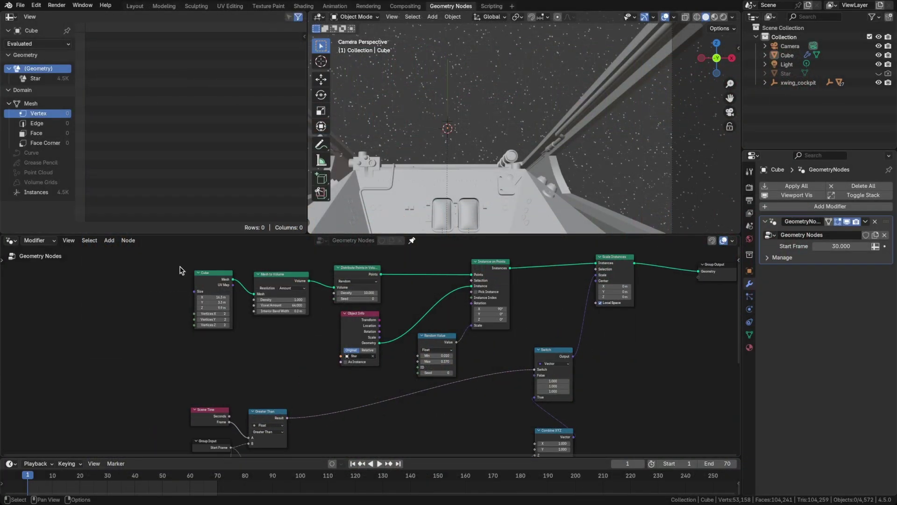
Step: Move the Cube and Mesh to Volume nodes away from the Distribute Points in Volume node and go to frame 31
{"action": "left_click_drag", "start_coordinate": [181, 266], "coordinate": [312, 329]}
{"action": "key", "text": "g"}
{"action": "left_click", "coordinate": [249, 330]}
{"action": "left_click", "coordinate": [312, 313]}
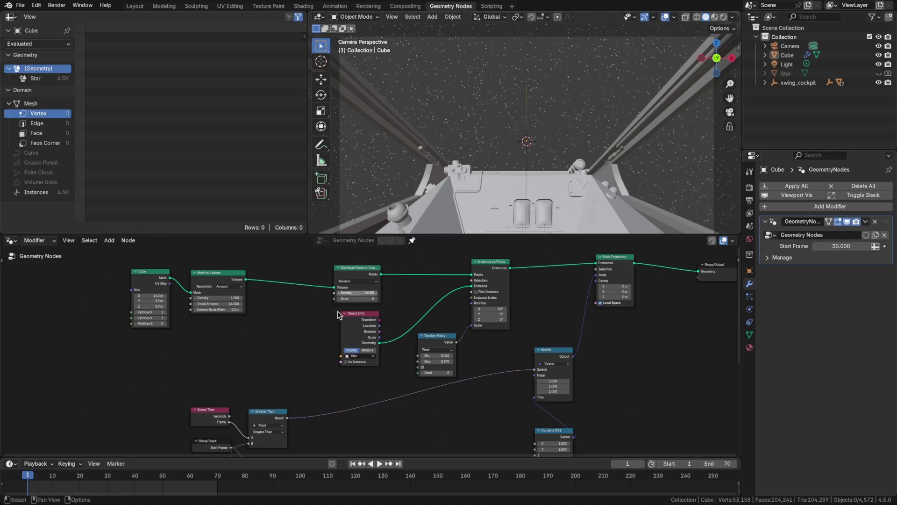
{"action": "left_click", "coordinate": [113, 481]}
{"action": "left_click_drag", "start_coordinate": [108, 481], "coordinate": [110, 481]}
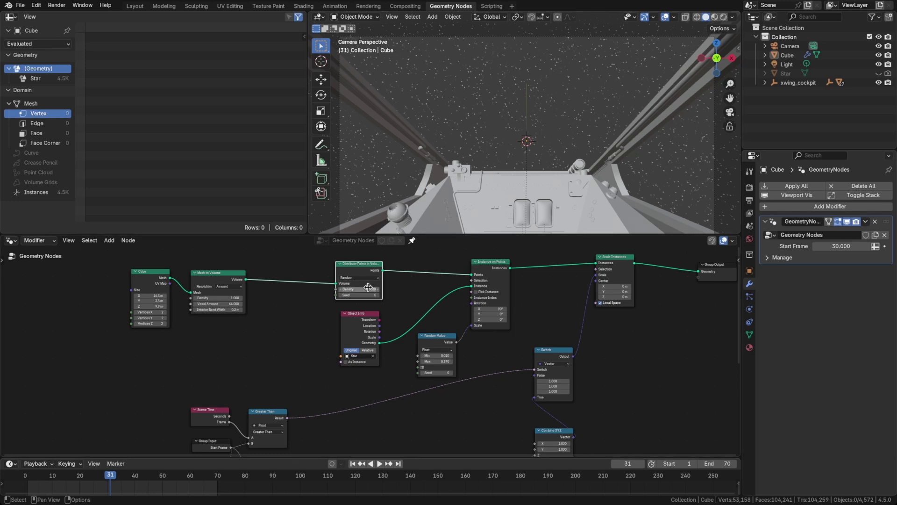
Step: Add a Switch node beside the Object Info node and set its input type to Float
{"action": "scroll", "coordinate": [351, 295], "scroll_direction": "up", "scroll_amount": 2}
{"action": "middle_click_drag", "start_coordinate": [352, 295], "coordinate": [397, 303]}
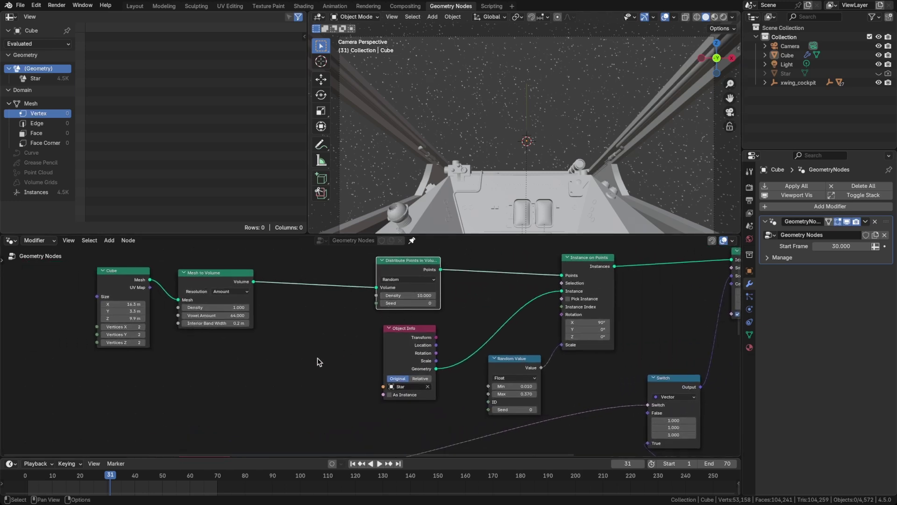
{"action": "middle_click_drag", "start_coordinate": [318, 357], "coordinate": [335, 326]}
{"action": "key", "text": "shift+a"}
{"action": "type", "text": "swi"}
{"action": "key", "text": "Return"}
{"action": "left_click", "coordinate": [326, 316]}
{"action": "left_click", "coordinate": [356, 339]}
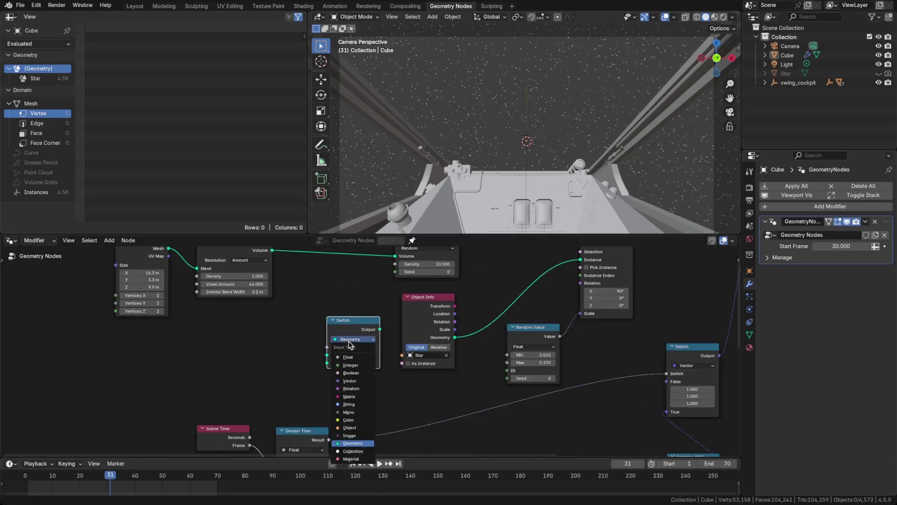
{"action": "left_click", "coordinate": [360, 354]}
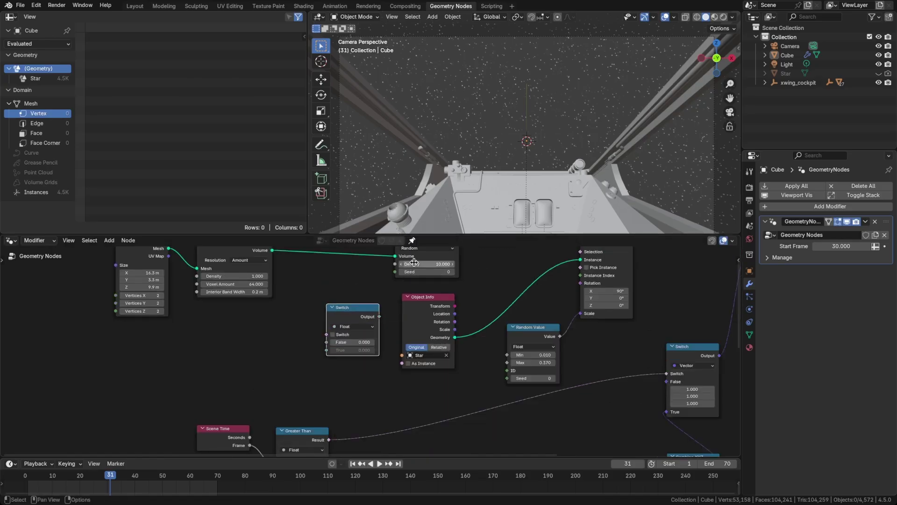
Step: Copy the point density of 10 into the Float Switch's False value and set its True value to 20
{"action": "key", "text": "ctrl+c"}
{"action": "key", "text": "ctrl+v"}
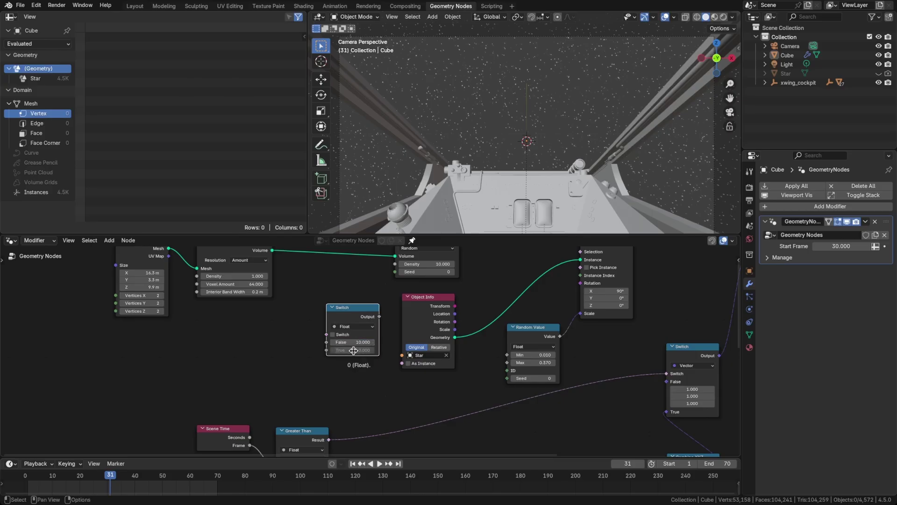
{"action": "double_click", "coordinate": [354, 350]}
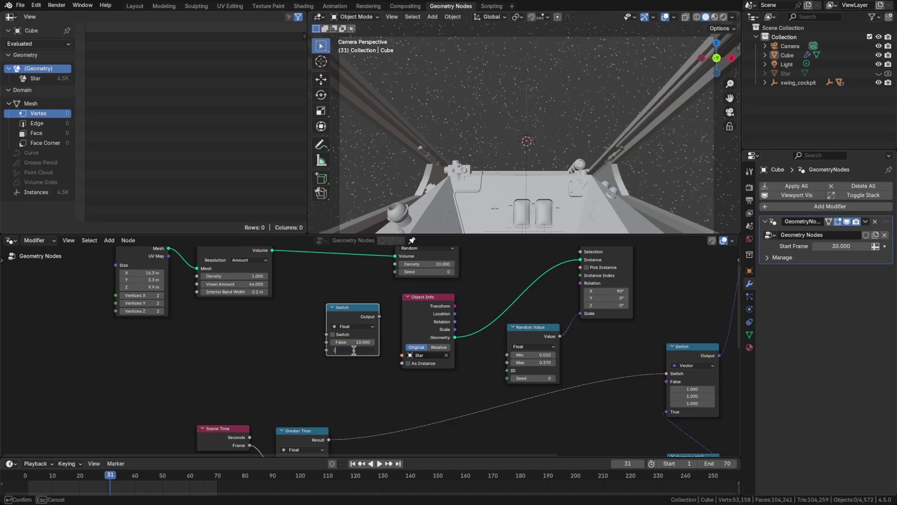
{"action": "key", "text": "Return"}
Step: Group the Scene Time, Group Input and Greater Than nodes in a frame labelled "Jump Active?"
{"action": "scroll", "coordinate": [313, 426], "scroll_direction": "down", "scroll_amount": 1}
{"action": "middle_click_drag", "start_coordinate": [321, 404], "coordinate": [307, 326]}
{"action": "left_click_drag", "start_coordinate": [220, 327], "coordinate": [335, 415]}
{"action": "key", "text": "ctrl+j"}
{"action": "key", "text": "F2"}
{"action": "type", "text": "Jump Active?"}
{"action": "key", "text": "Return"}
Step: Connect the Greater Than result to the Float Switch's condition and the Switch's output to the Distribute Points in Volume density
{"action": "scroll", "coordinate": [361, 410], "scroll_direction": "up", "scroll_amount": 3}
{"action": "left_click_drag", "start_coordinate": [359, 413], "coordinate": [356, 316]}
{"action": "middle_click_drag", "start_coordinate": [382, 299], "coordinate": [388, 342]}
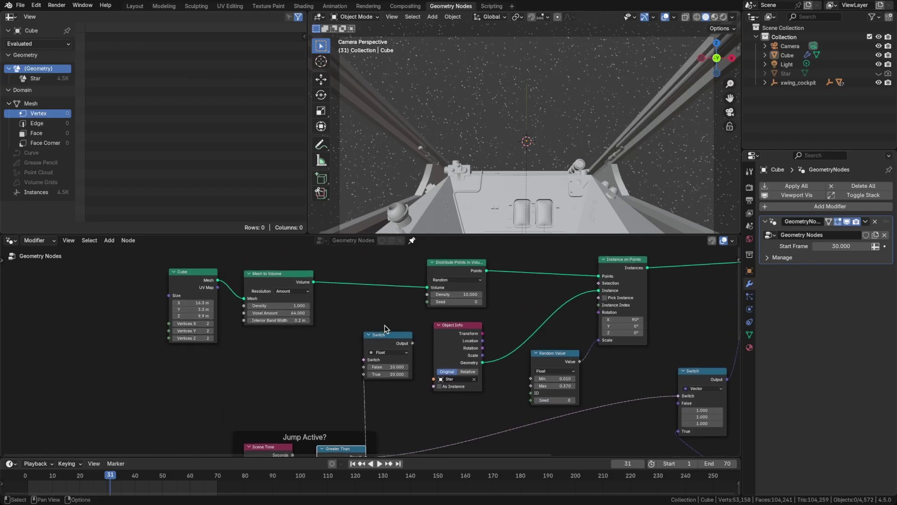
{"action": "left_click_drag", "start_coordinate": [412, 343], "coordinate": [428, 294]}
{"action": "middle_click_drag", "start_coordinate": [320, 390], "coordinate": [317, 351]}
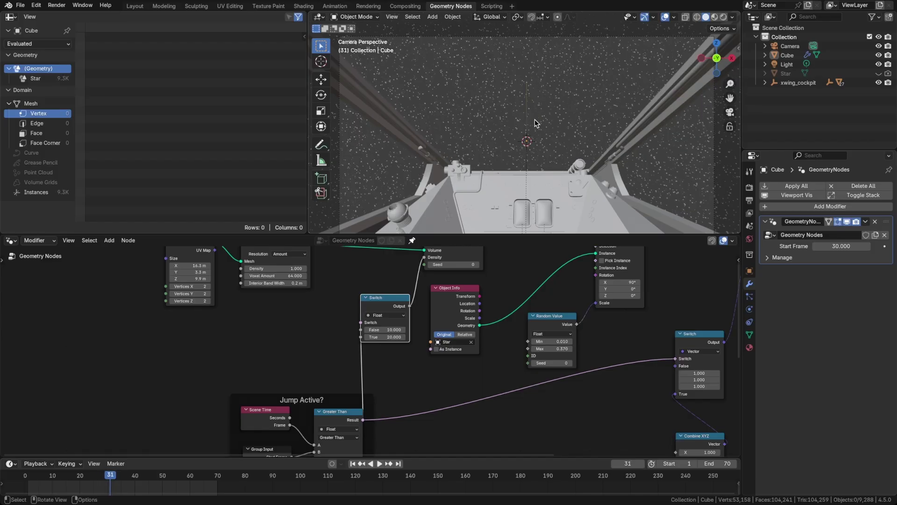
Step: Compare the star density between frames 30 and 31, and set the Float Switch's True value to 25
{"action": "key", "text": "Left"}
{"action": "key", "text": "Right"}
{"action": "left_click", "coordinate": [386, 337]}
{"action": "type", "text": "25"}
{"action": "key", "text": "Return"}
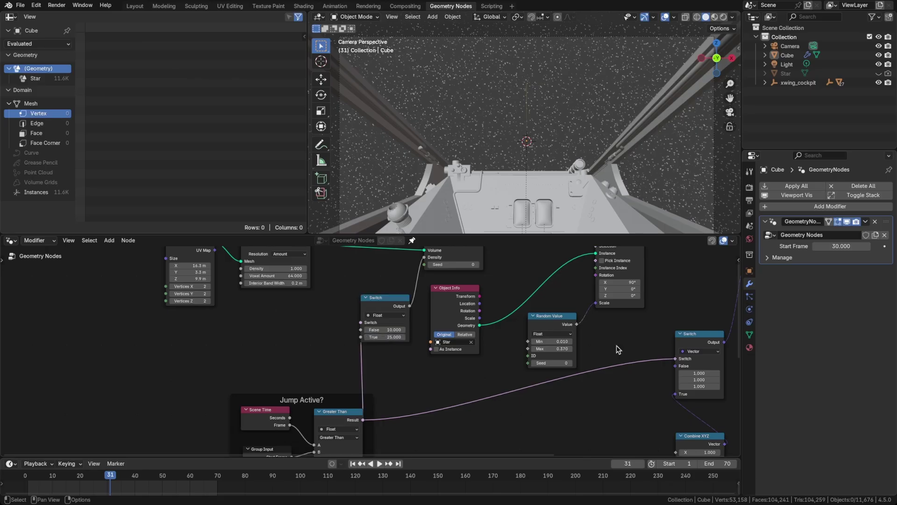
Step: Move the Group Output node farther from Scale Instances and insert a Set Material node just before it
{"action": "middle_click_drag", "start_coordinate": [559, 385], "coordinate": [372, 367]}
{"action": "middle_click_drag", "start_coordinate": [656, 356], "coordinate": [363, 431]}
{"action": "left_click_drag", "start_coordinate": [419, 296], "coordinate": [677, 287]}
{"action": "middle_click_drag", "start_coordinate": [503, 376], "coordinate": [500, 374]}
{"action": "key", "text": "shift+a"}
{"action": "type", "text": "set m"}
{"action": "key", "text": "Return"}
{"action": "left_click", "coordinate": [561, 303]}
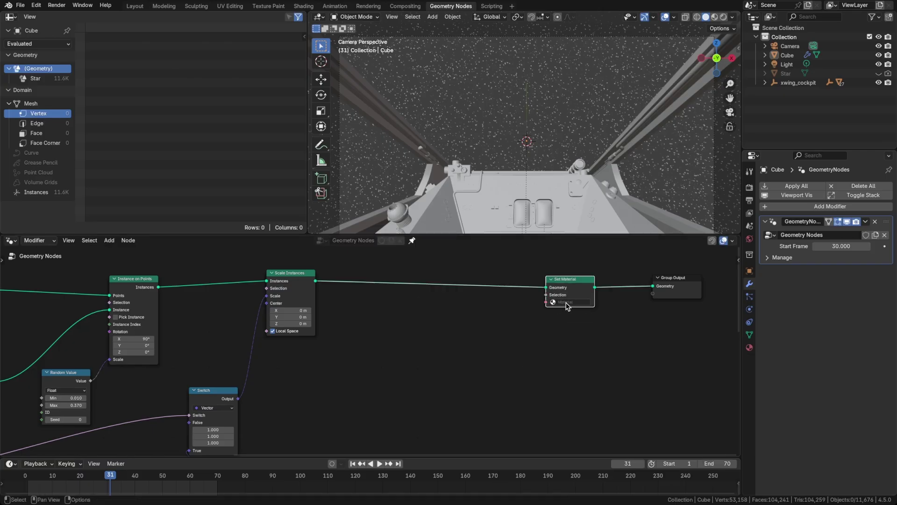
Step: Assign the material named Material in the Set Material node and show the cube's material settings
{"action": "left_click", "coordinate": [566, 303]}
{"action": "type", "text": "mate"}
{"action": "key", "text": "Return"}
{"action": "left_click", "coordinate": [567, 302]}
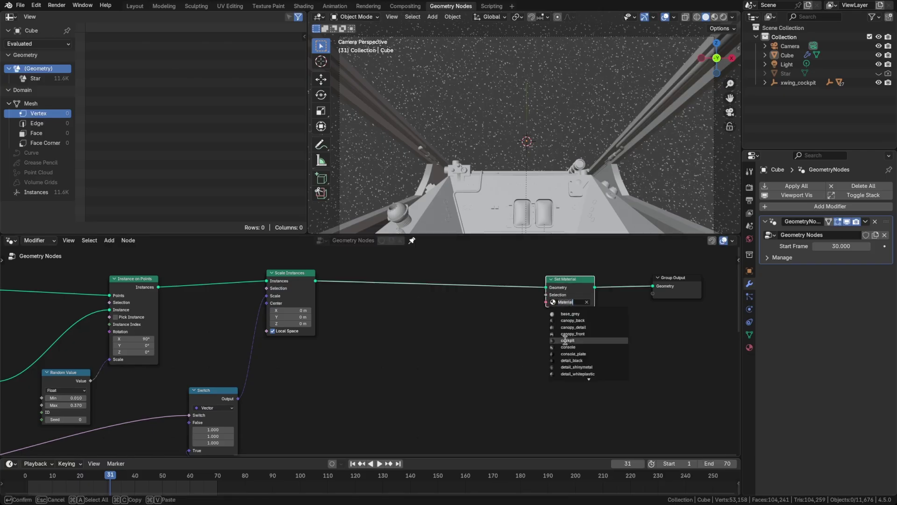
{"action": "left_click", "coordinate": [530, 313]}
{"action": "left_click", "coordinate": [654, 322]}
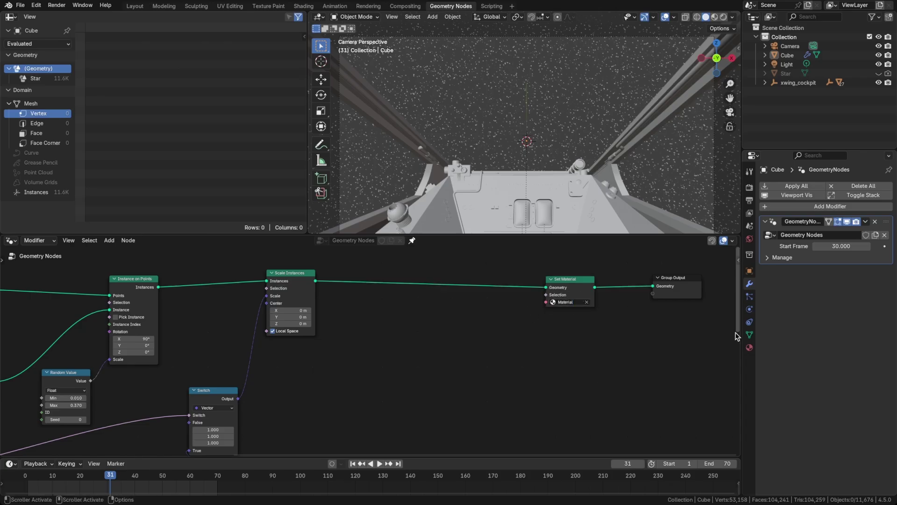
{"action": "left_click", "coordinate": [785, 54]}
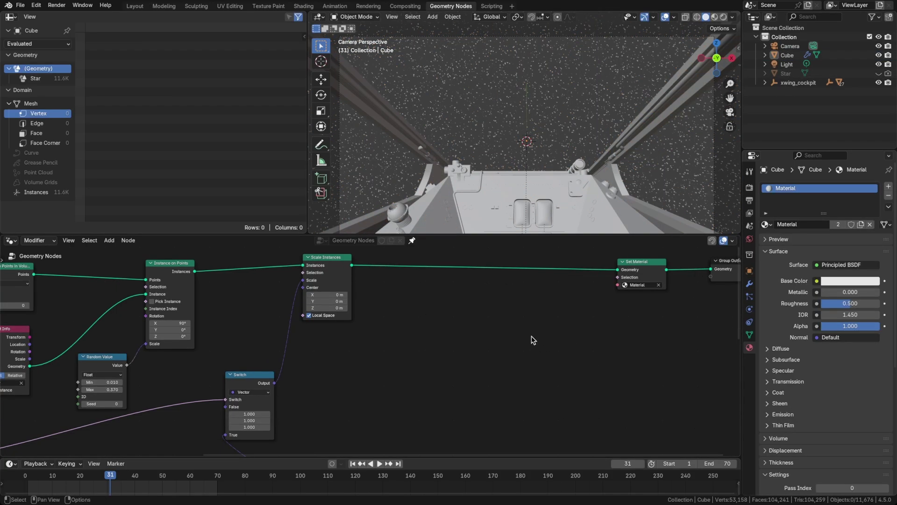
Step: Add a Color Ramp node in the space beneath the Set Material link and place a duplicate below it
{"action": "scroll", "coordinate": [422, 372], "scroll_direction": "down", "scroll_amount": 1}
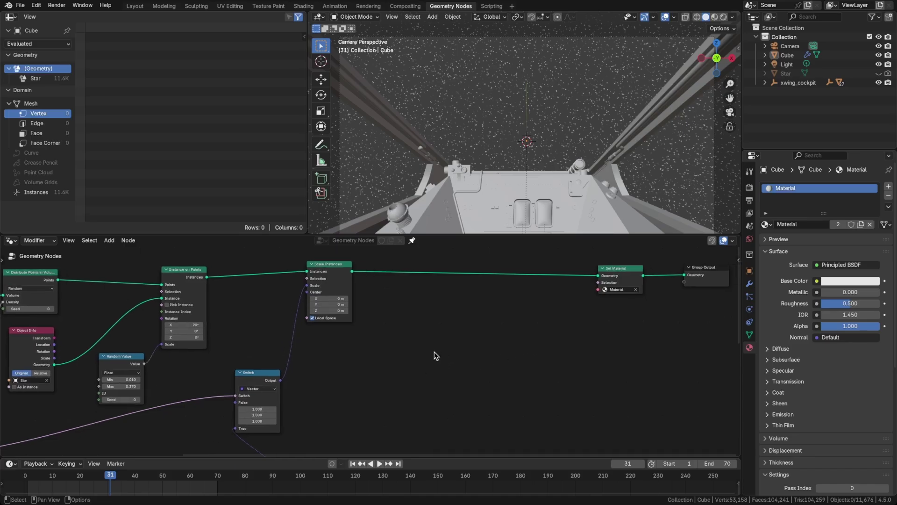
{"action": "key", "text": "shift+a"}
{"action": "type", "text": "colorra"}
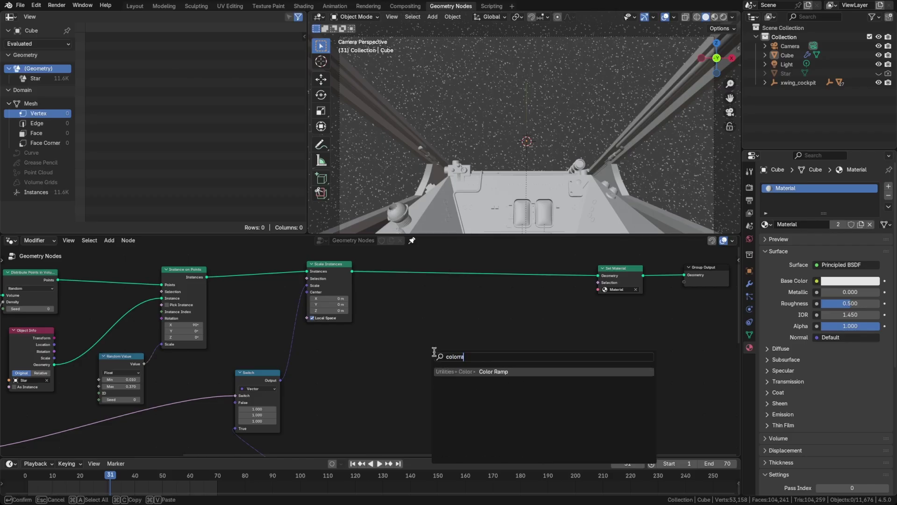
{"action": "key", "text": "Return"}
{"action": "left_click", "coordinate": [474, 321]}
{"action": "key", "text": "shift+d"}
{"action": "left_click", "coordinate": [476, 391]}
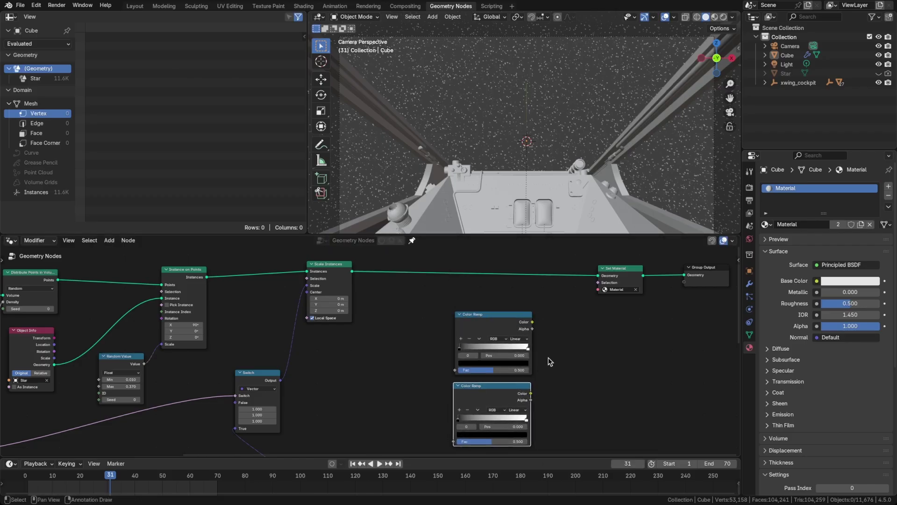
Step: Set the first stop of the upper Color Ramp to a pale yellow, #FCFFBE
{"action": "scroll", "coordinate": [552, 352], "scroll_direction": "up", "scroll_amount": 3}
{"action": "middle_click_drag", "start_coordinate": [559, 367], "coordinate": [538, 341]}
{"action": "scroll", "coordinate": [537, 340], "scroll_direction": "down", "scroll_amount": 1}
{"action": "left_click_drag", "start_coordinate": [467, 293], "coordinate": [464, 290]}
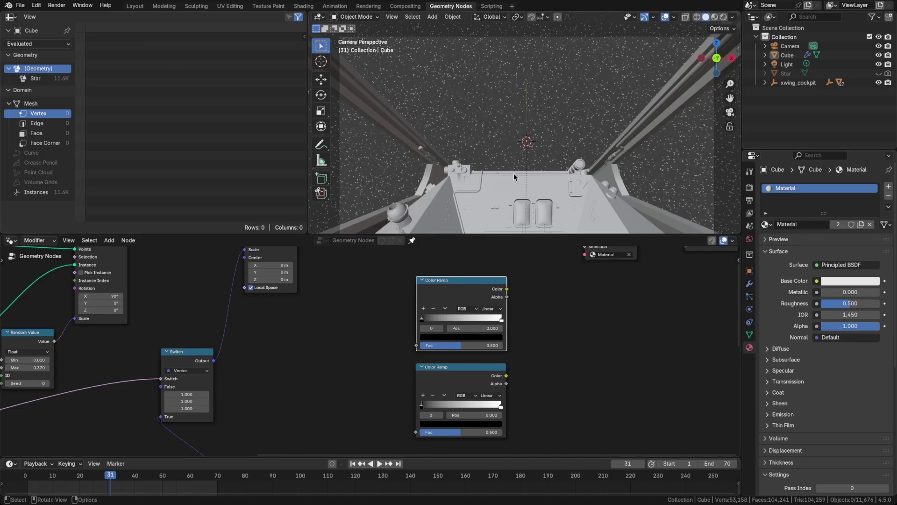
{"action": "left_click", "coordinate": [441, 335]}
{"action": "left_click_drag", "start_coordinate": [488, 273], "coordinate": [488, 217]}
{"action": "left_click_drag", "start_coordinate": [474, 256], "coordinate": [461, 251]}
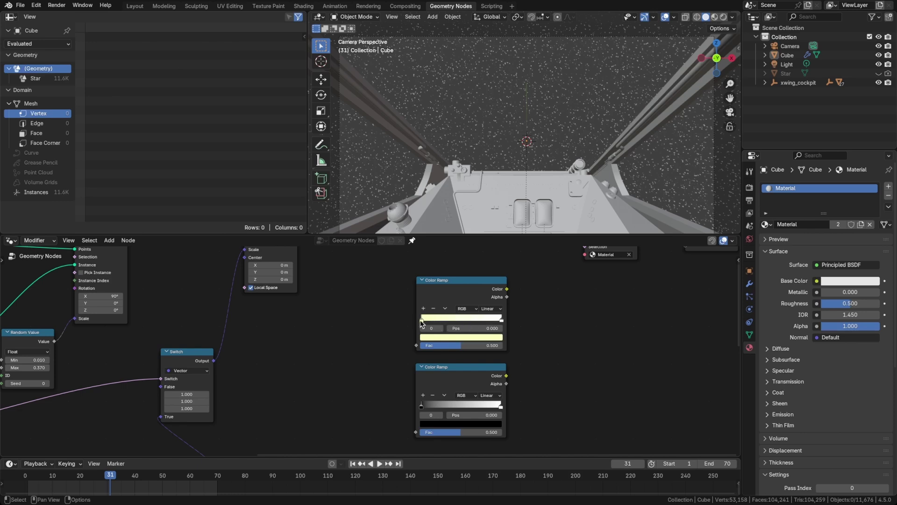
Step: Disconnect the world's Background surface shader with the viewport in rendered shading, and save the file
{"action": "key", "text": "z"}
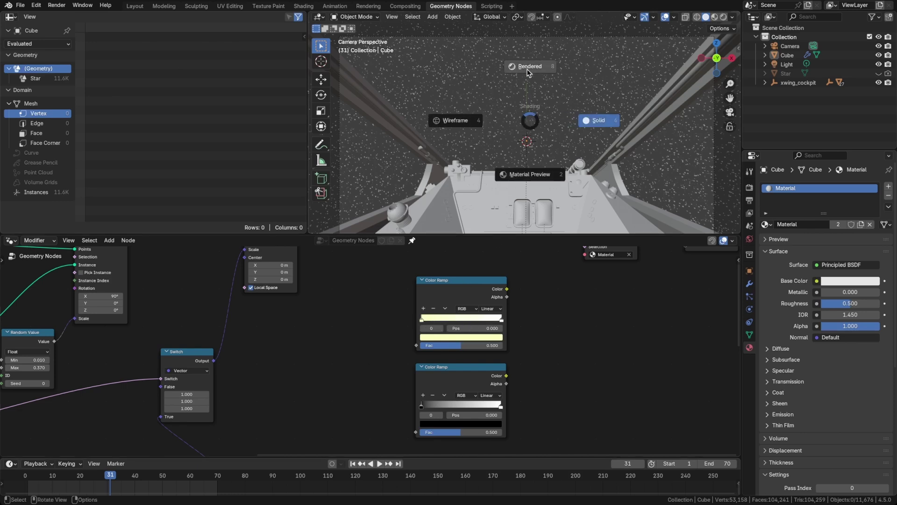
{"action": "left_click", "coordinate": [529, 70]}
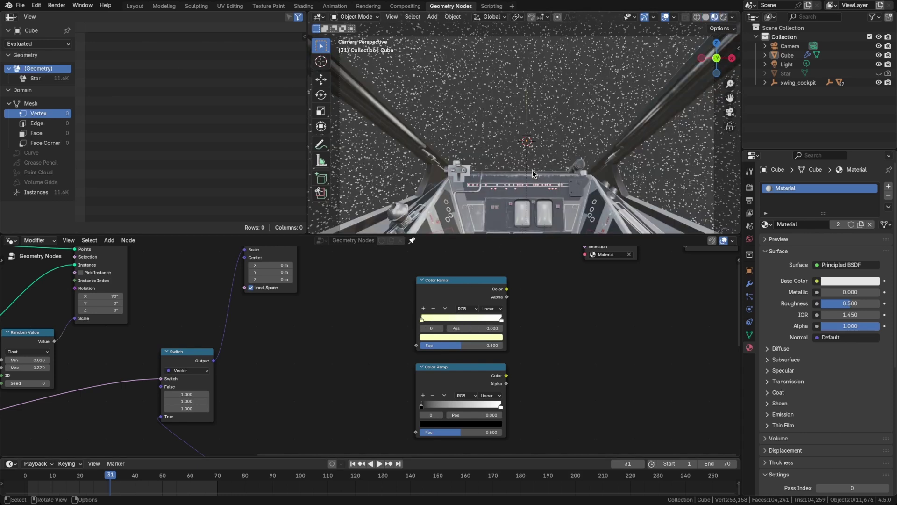
{"action": "left_click", "coordinate": [749, 239]}
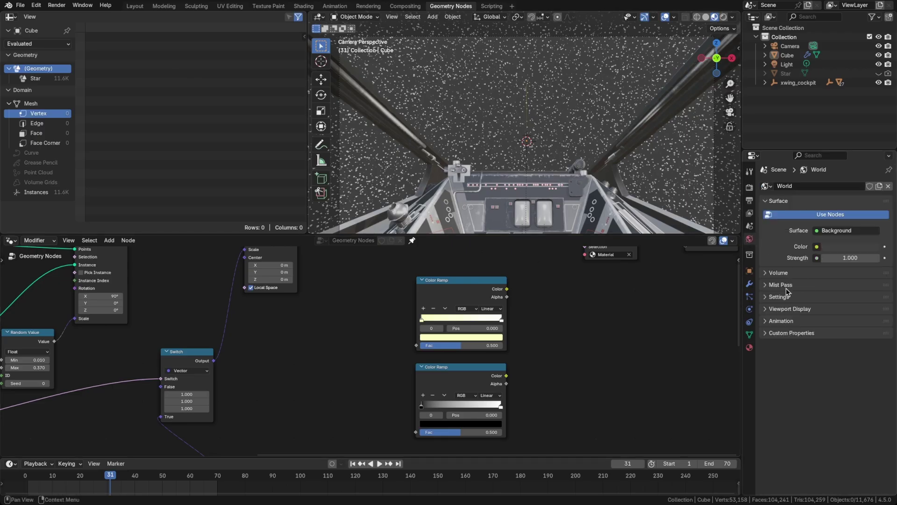
{"action": "left_click", "coordinate": [840, 231]}
{"action": "left_click", "coordinate": [841, 231]}
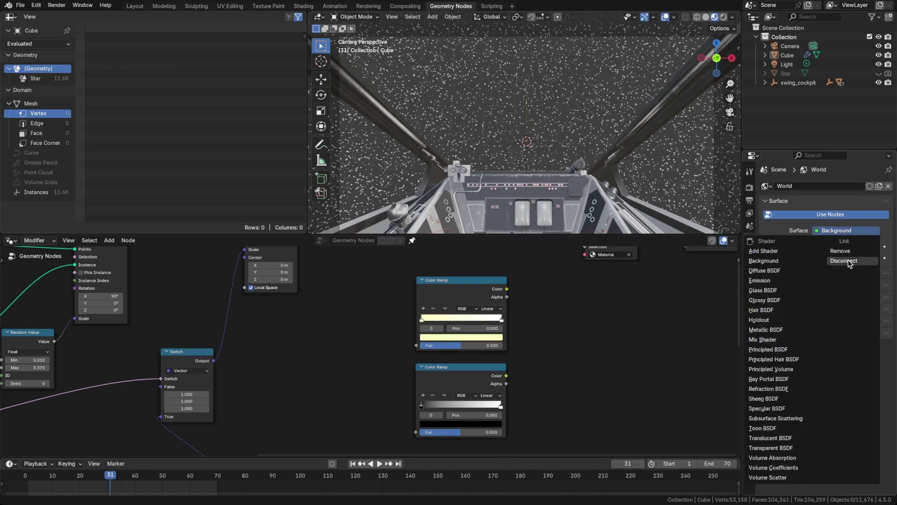
{"action": "left_click", "coordinate": [846, 261]}
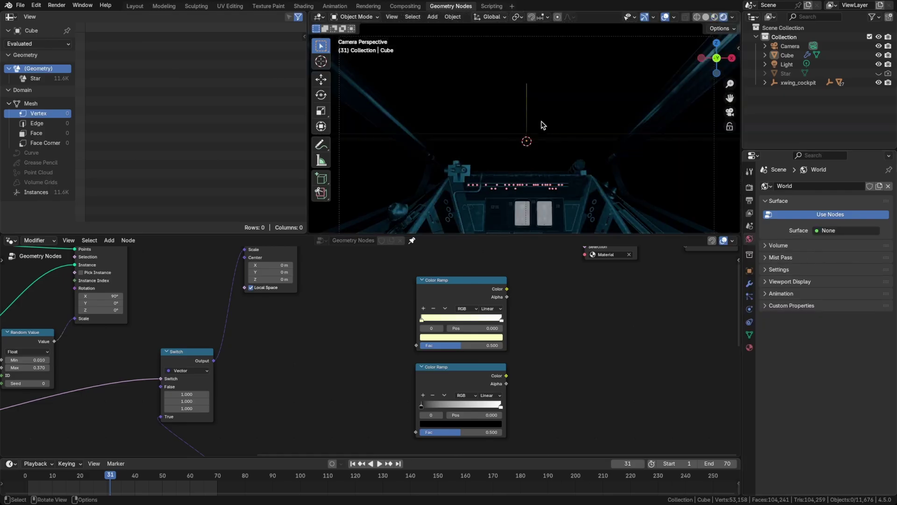
{"action": "key", "text": "ctrl+s"}
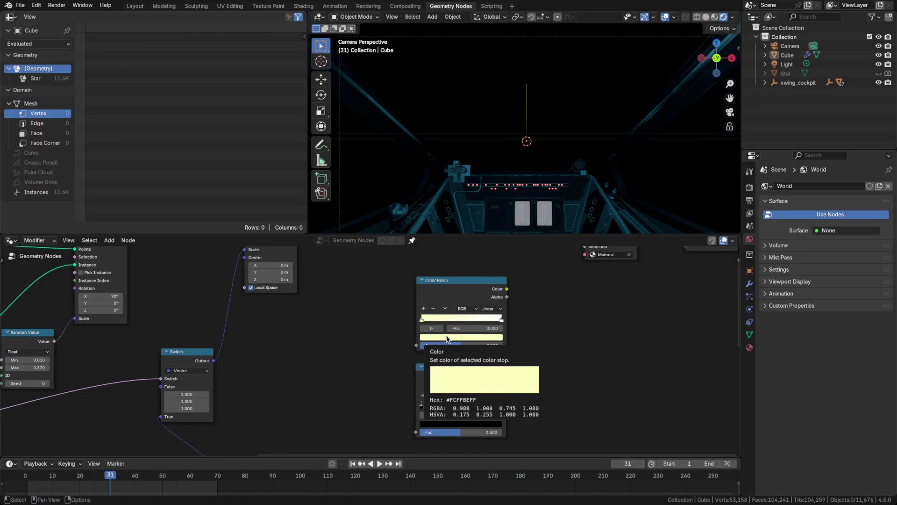
Step: Give the upper Color Ramp's second stop a darkened version of the pale yellow and move it to position 0.116
{"action": "left_click", "coordinate": [501, 320]}
{"action": "scroll", "coordinate": [501, 320], "scroll_direction": "up", "scroll_amount": 3}
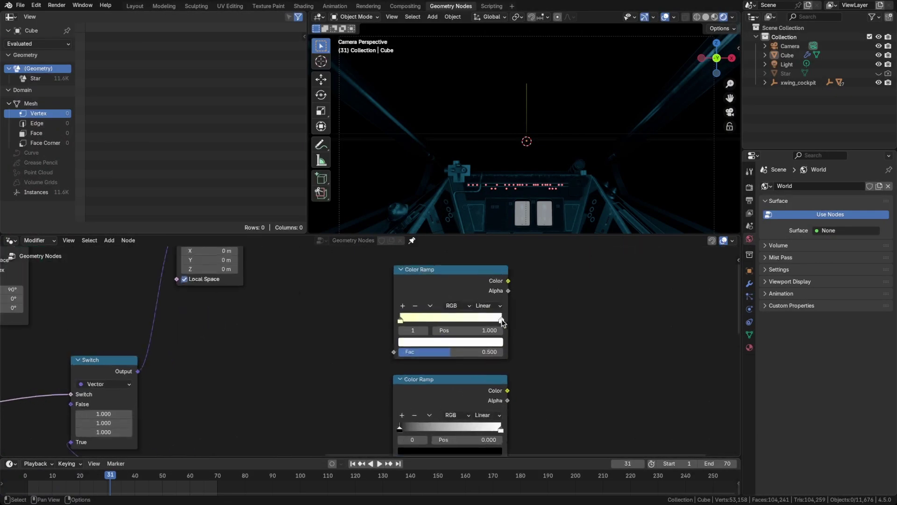
{"action": "left_click", "coordinate": [450, 344]}
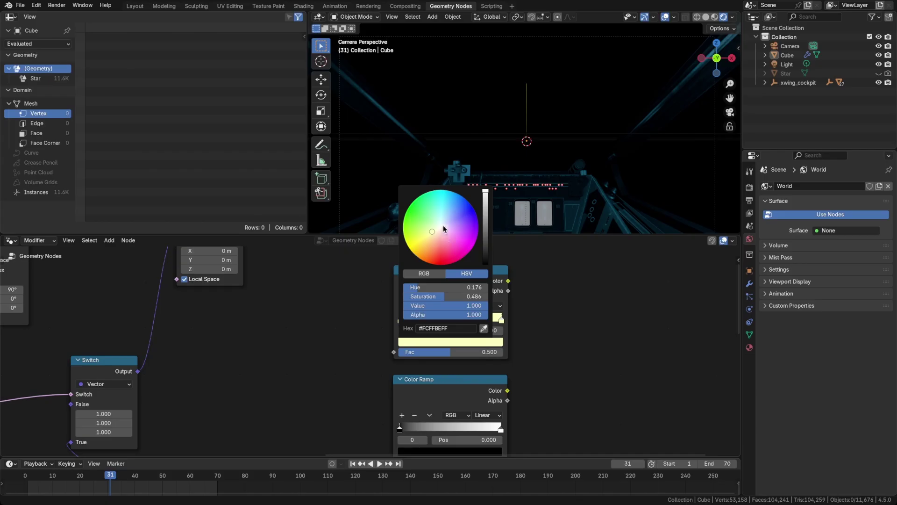
{"action": "left_click_drag", "start_coordinate": [484, 207], "coordinate": [485, 247]}
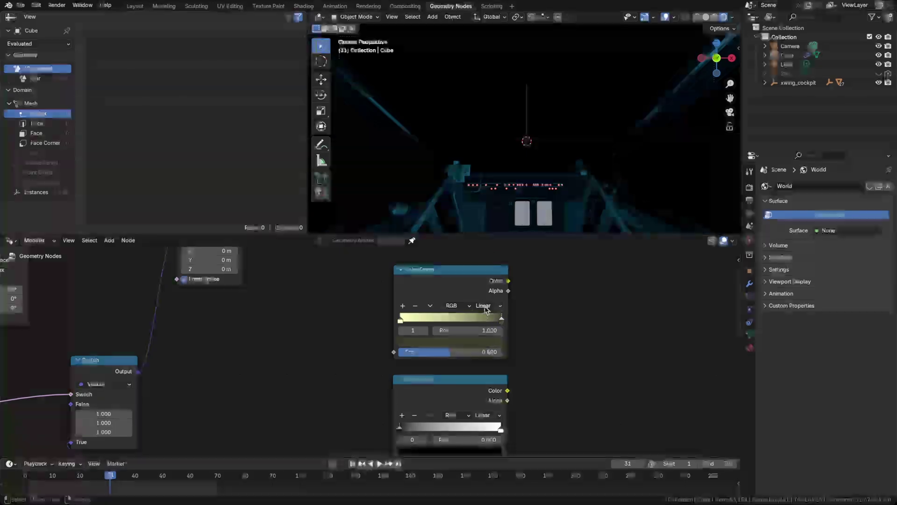
{"action": "left_click_drag", "start_coordinate": [500, 319], "coordinate": [411, 329]}
Step: Insert a Store Named Attribute node between the Scale Instances and Set Material nodes
{"action": "scroll", "coordinate": [463, 313], "scroll_direction": "down", "scroll_amount": 4}
{"action": "middle_click_drag", "start_coordinate": [554, 288], "coordinate": [531, 324]}
{"action": "left_click_drag", "start_coordinate": [601, 289], "coordinate": [626, 287]}
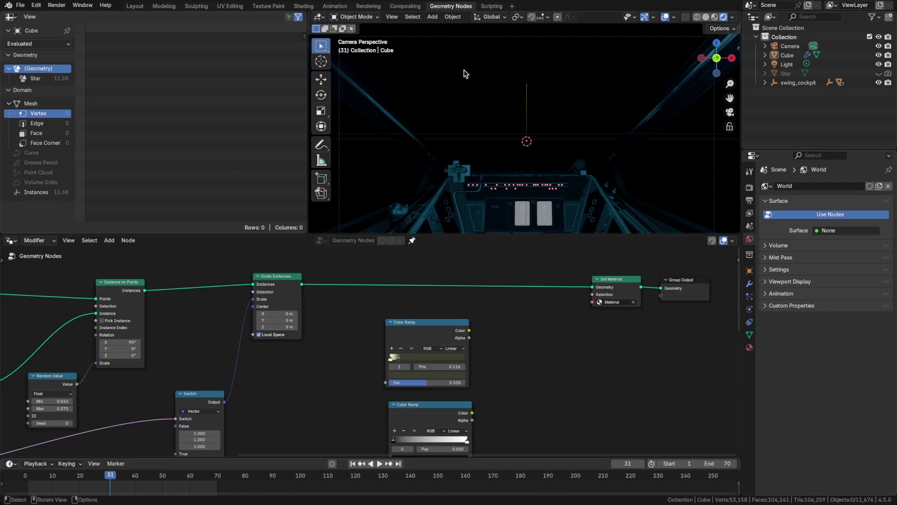
{"action": "key", "text": "shift+a"}
{"action": "type", "text": "storen"}
{"action": "key", "text": "Return"}
{"action": "left_click", "coordinate": [525, 330]}
Step: Name the stored attribute "color", correcting the spelling from "colour"
{"action": "left_click", "coordinate": [519, 312]}
{"action": "type", "text": "colour"}
{"action": "key", "text": "Return"}
{"action": "scroll", "coordinate": [514, 321], "scroll_direction": "up", "scroll_amount": 2}
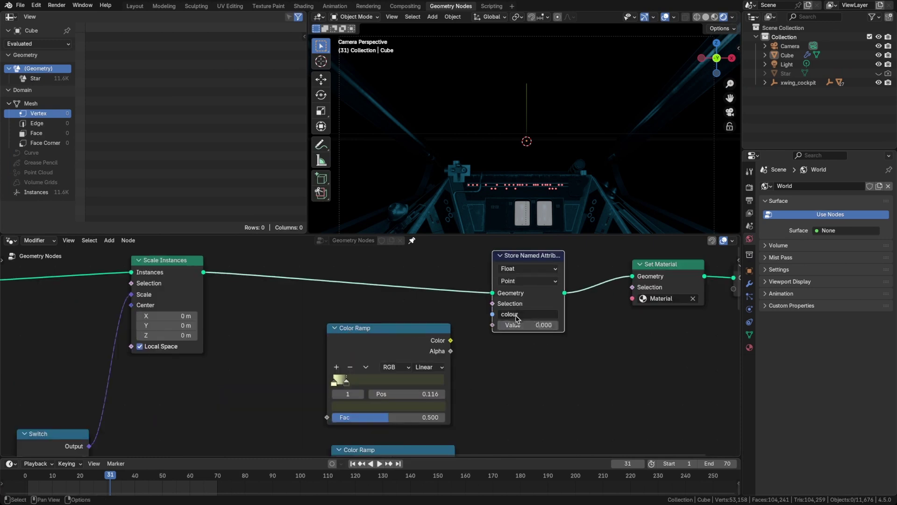
{"action": "left_click", "coordinate": [516, 318]}
{"action": "left_click", "coordinate": [520, 314]}
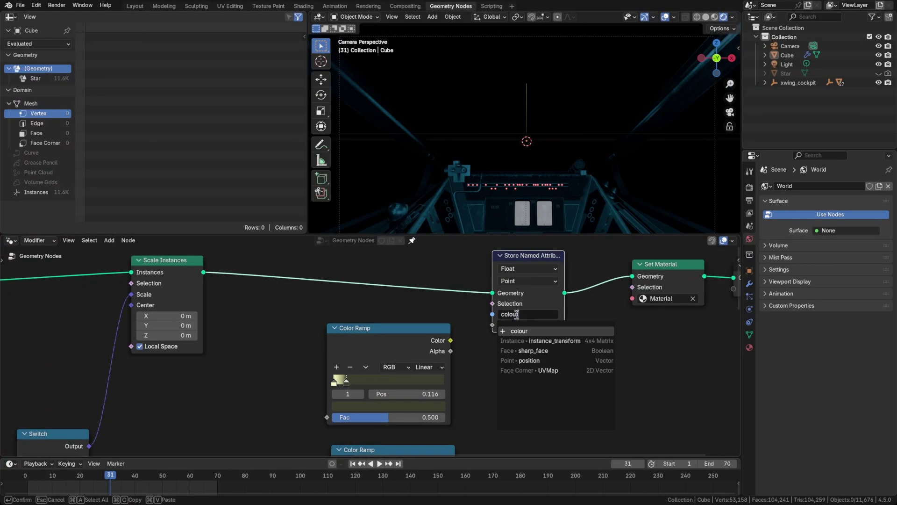
{"action": "key", "text": "BackSpace"}
{"action": "key", "text": "BackSpace"}
{"action": "type", "text": "r"}
{"action": "key", "text": "Return"}
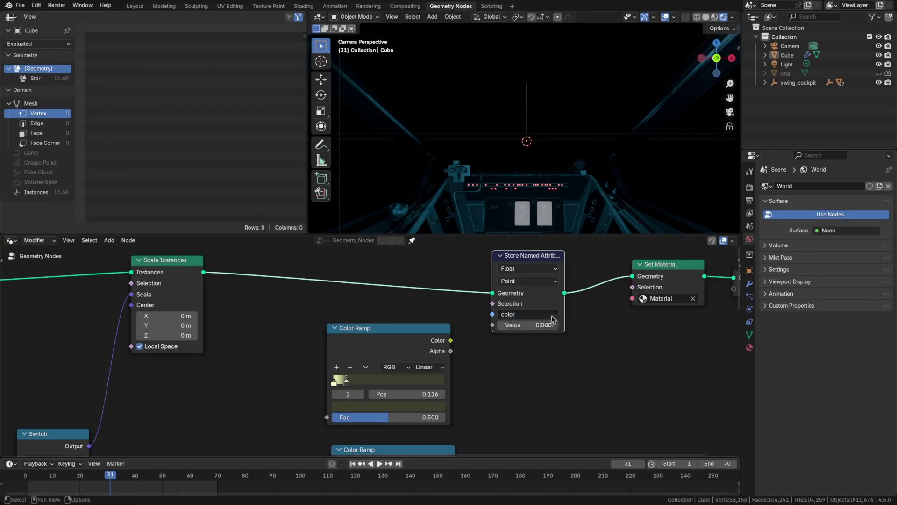
Step: Shorten the stored attribute's name to "col" and set its data type to Color
{"action": "left_click", "coordinate": [530, 315]}
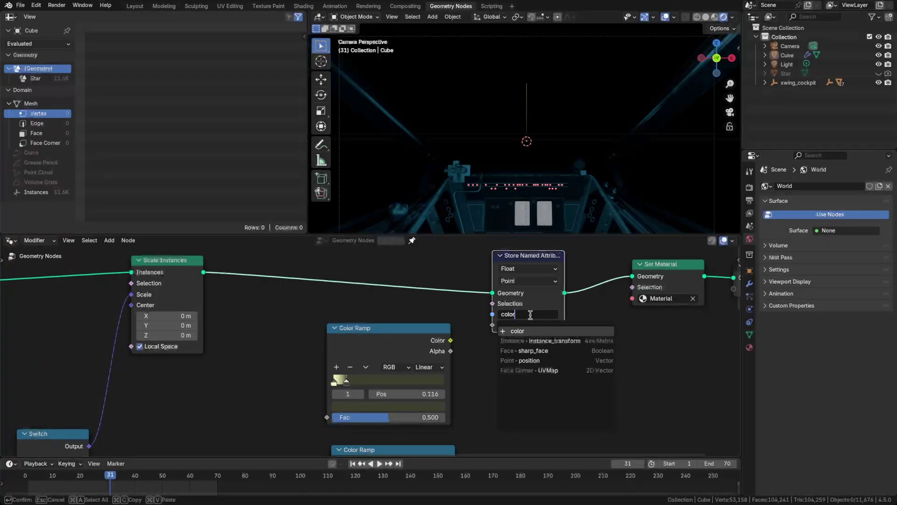
{"action": "key", "text": "BackSpace"}
{"action": "key", "text": "BackSpace"}
{"action": "key", "text": "Return"}
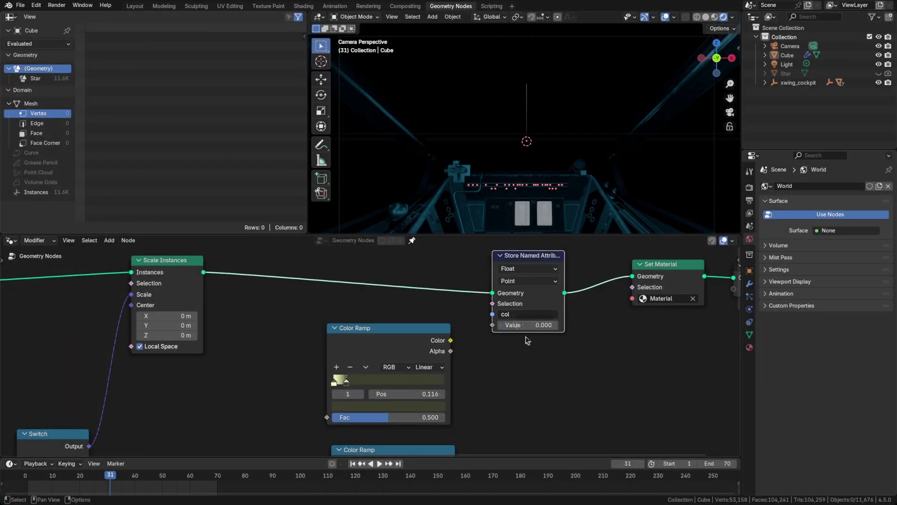
{"action": "left_click", "coordinate": [521, 270]}
{"action": "left_click", "coordinate": [515, 326]}
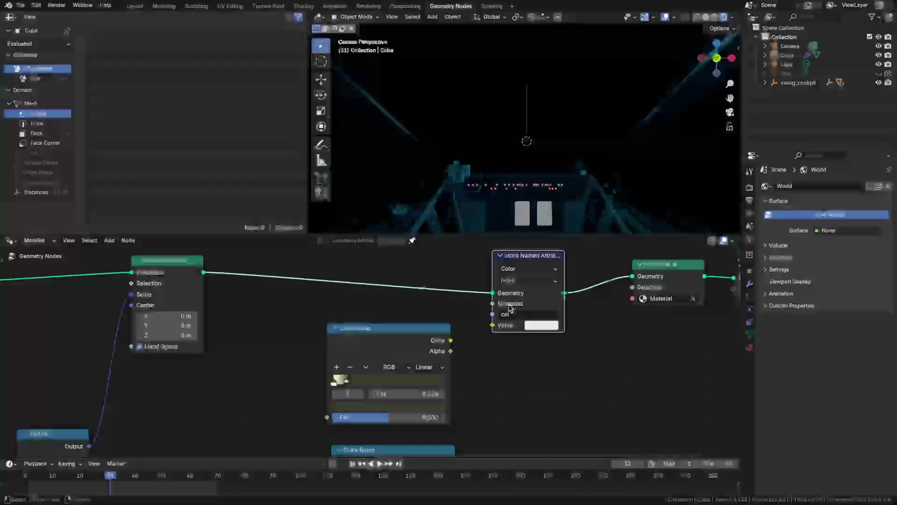
Step: Feed the upper Color Ramp's color into the Store Named Attribute node's value and save the file
{"action": "left_click_drag", "start_coordinate": [451, 340], "coordinate": [491, 326]}
{"action": "key", "text": "ctrl+s"}
Step: In the star material's shader nodes, add an Attribute node that reads "col" and place it beside the Principled BSDF
{"action": "left_click", "coordinate": [309, 6]}
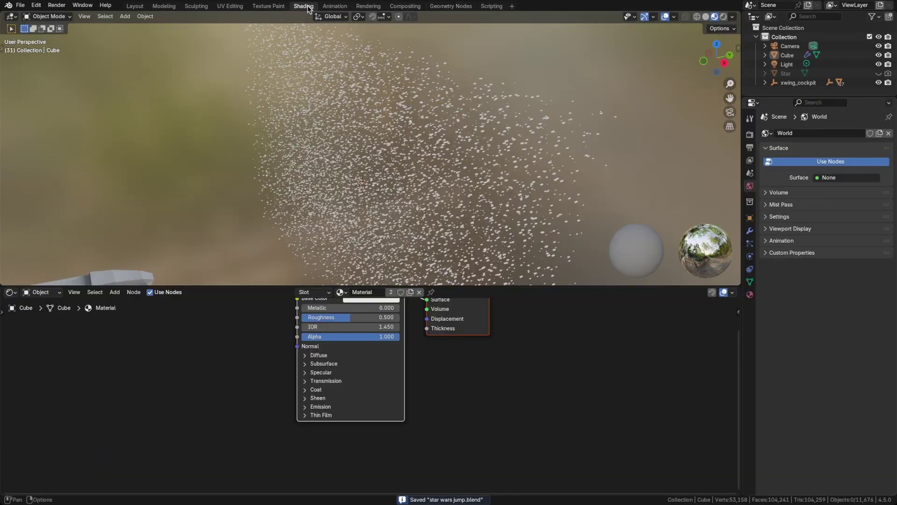
{"action": "key", "text": "z"}
{"action": "left_click", "coordinate": [450, 134]}
{"action": "key", "text": "Home"}
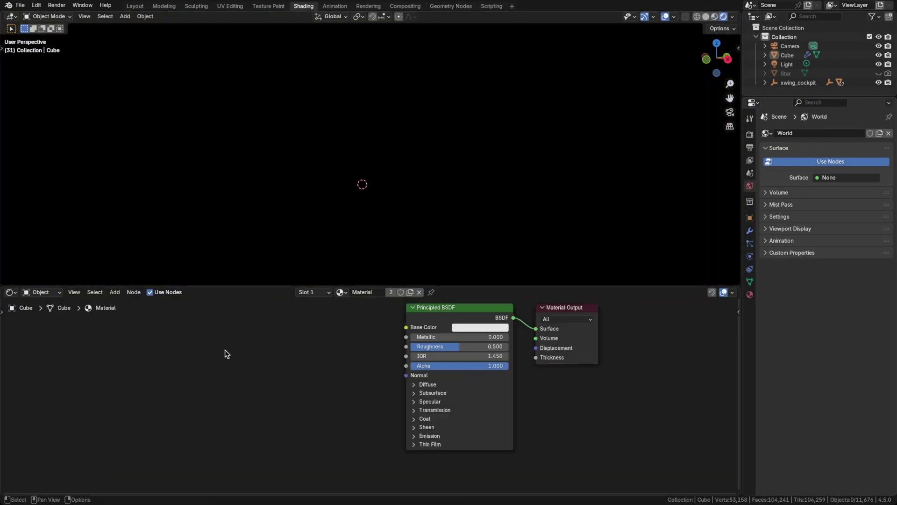
{"action": "key", "text": "shift+a"}
{"action": "type", "text": "att"}
{"action": "key", "text": "Return"}
{"action": "left_click", "coordinate": [269, 388]}
{"action": "left_click", "coordinate": [264, 388]}
{"action": "type", "text": "col"}
{"action": "left_click_drag", "start_coordinate": [269, 360], "coordinate": [235, 357]}
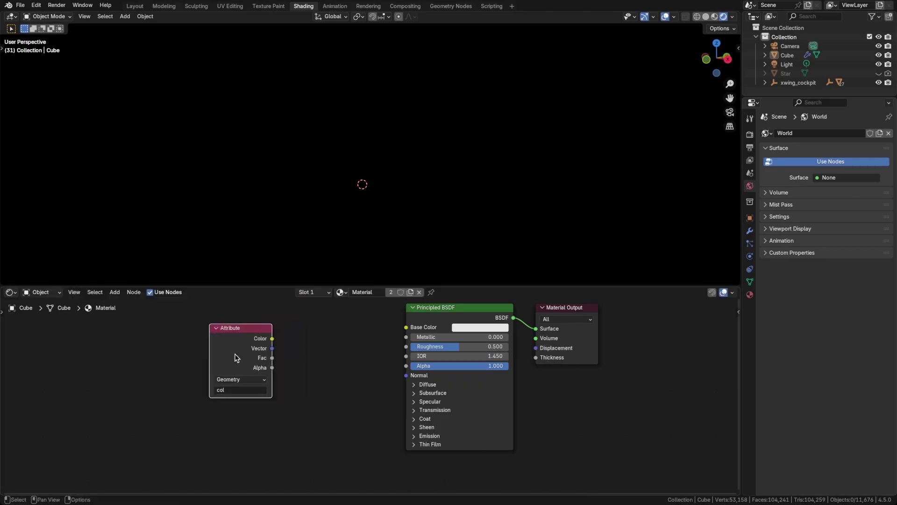
Step: Drive the Principled BSDF's emission color from the Attribute node's color and set the emission strength to 100
{"action": "left_click", "coordinate": [414, 436]}
{"action": "left_click_drag", "start_coordinate": [272, 339], "coordinate": [410, 447]}
{"action": "double_click", "coordinate": [450, 456]}
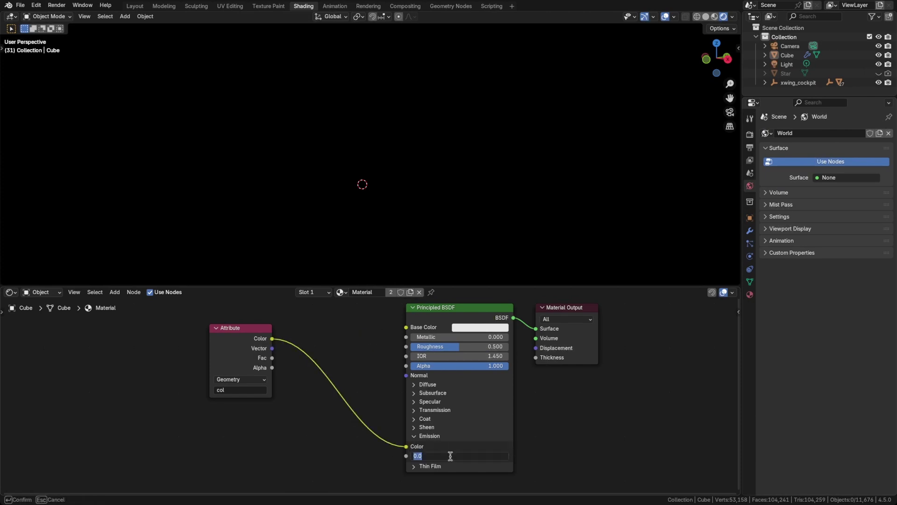
{"action": "type", "text": "10"}
{"action": "key", "text": "Return"}
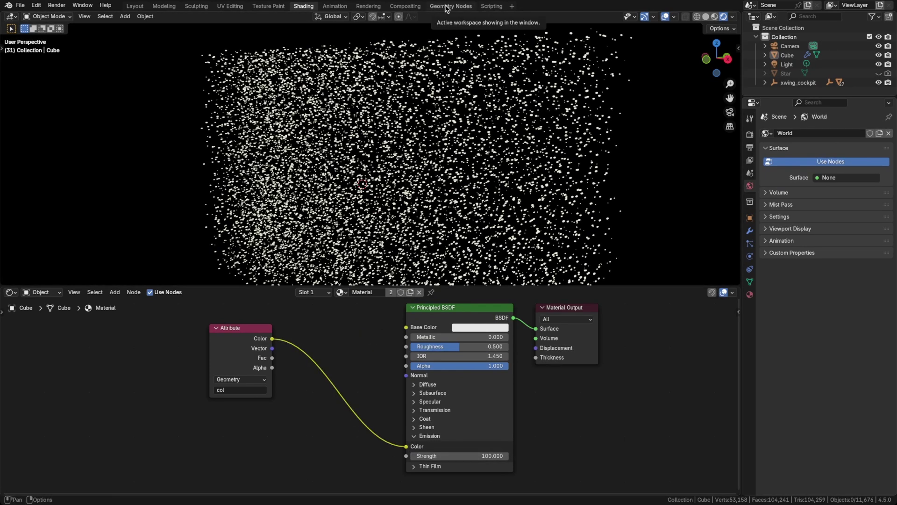
Step: Back in the geometry node tree, add a Random Value node and connect it to the upper Color Ramp's factor
{"action": "left_click", "coordinate": [450, 6]}
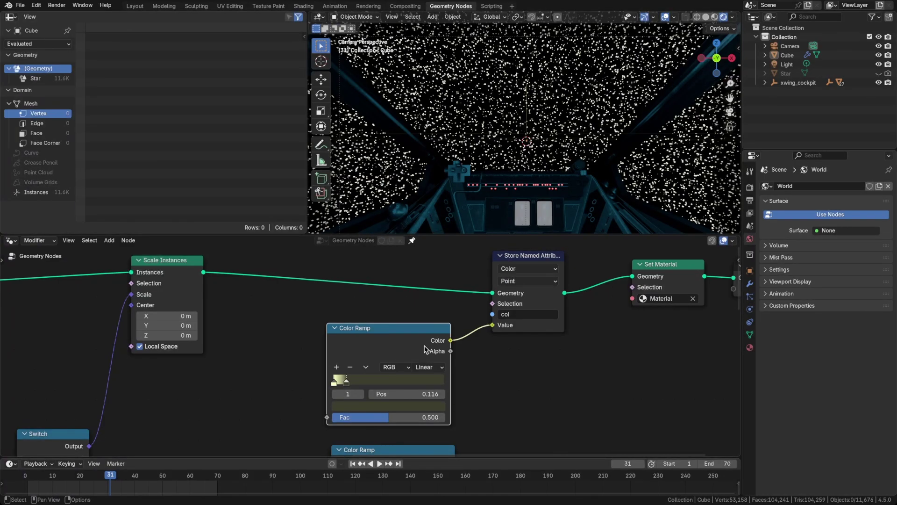
{"action": "middle_click_drag", "start_coordinate": [525, 400], "coordinate": [622, 330]}
{"action": "scroll", "coordinate": [600, 342], "scroll_direction": "down", "scroll_amount": 5}
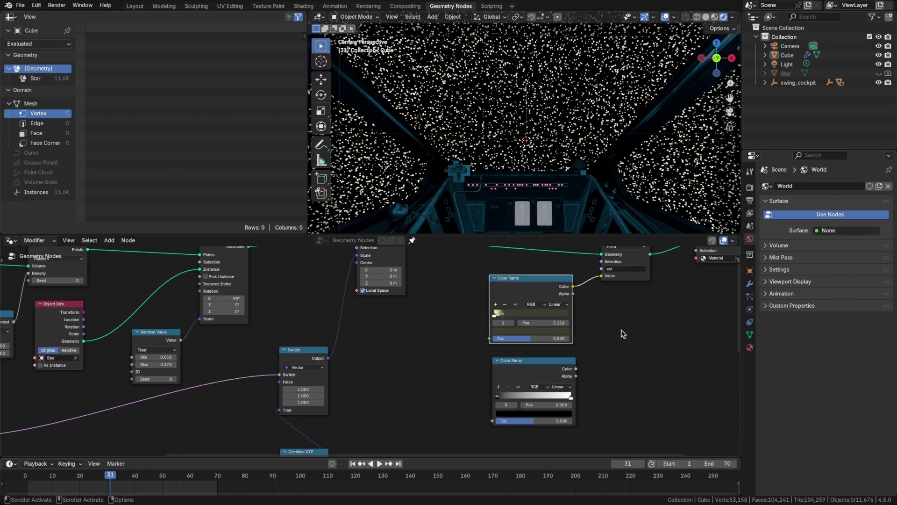
{"action": "left_click", "coordinate": [494, 314]}
{"action": "scroll", "coordinate": [495, 316], "scroll_direction": "up", "scroll_amount": 2}
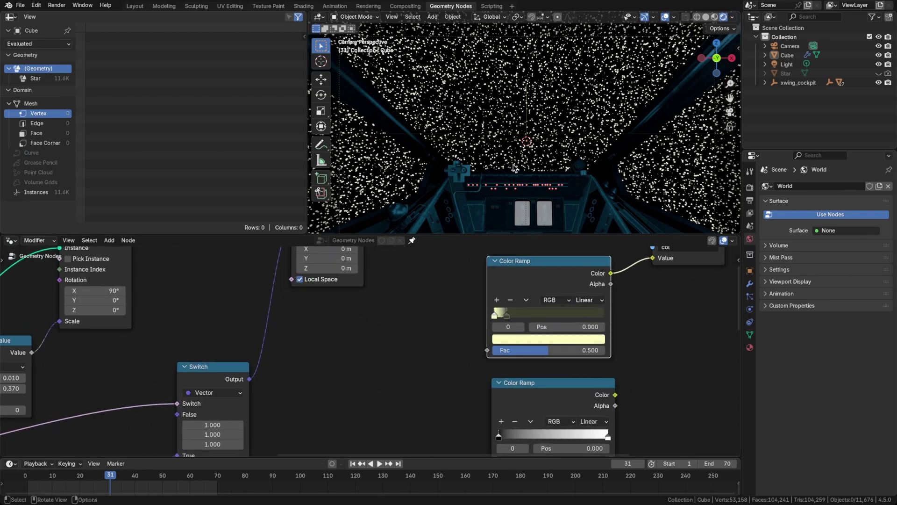
{"action": "key", "text": "shift+a"}
{"action": "type", "text": "random"}
{"action": "key", "text": "Return"}
{"action": "left_click", "coordinate": [409, 377]}
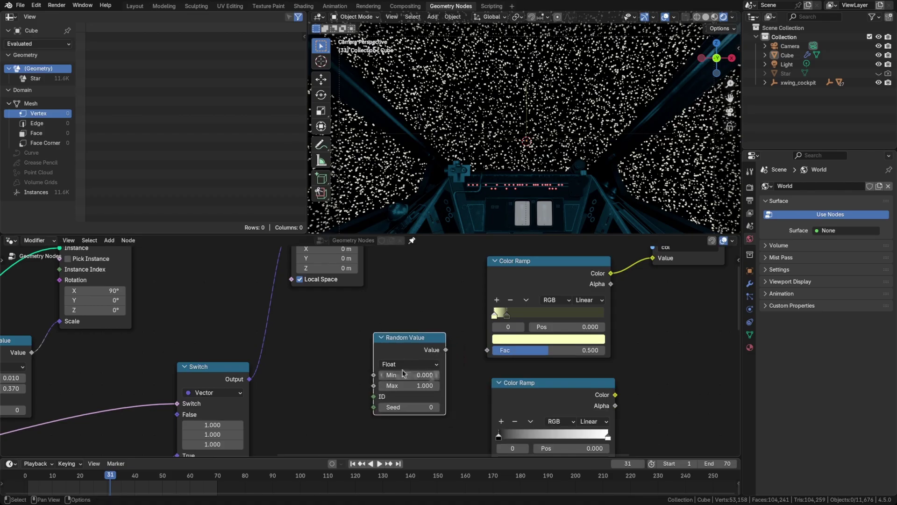
{"action": "left_click_drag", "start_coordinate": [446, 349], "coordinate": [486, 353]}
Step: Set the Store Named Attribute node's domain to Instance
{"action": "middle_click_drag", "start_coordinate": [523, 347], "coordinate": [411, 404]}
{"action": "left_click", "coordinate": [570, 272]}
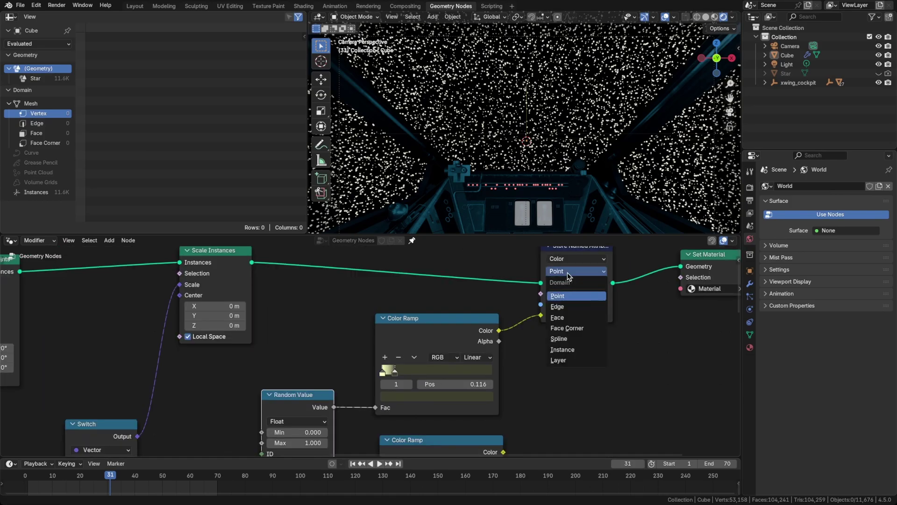
{"action": "left_click", "coordinate": [566, 349]}
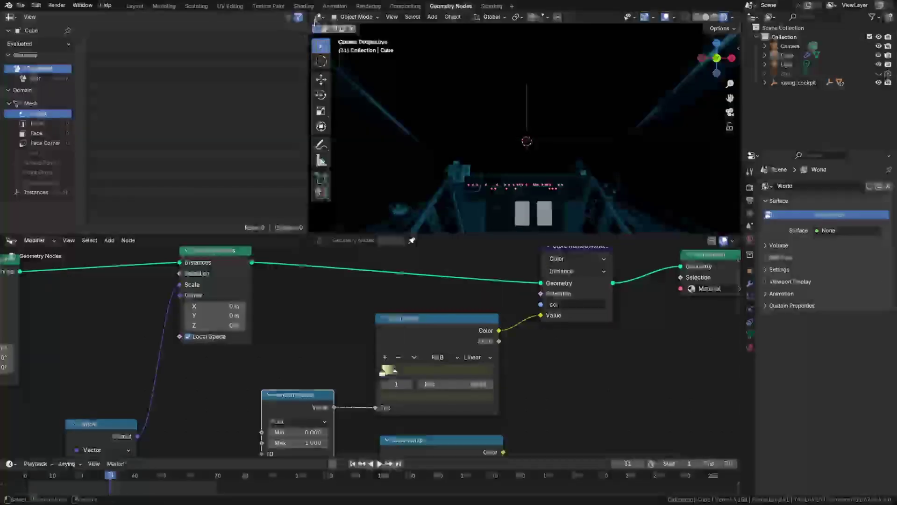
Step: In the star material's shader, change the Attribute node's type to Instancer
{"action": "left_click", "coordinate": [303, 6]}
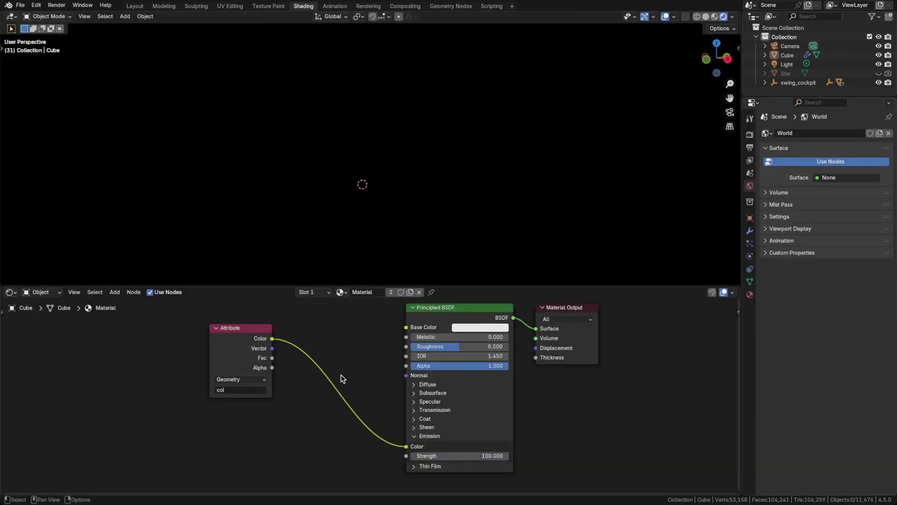
{"action": "left_click", "coordinate": [262, 384]}
{"action": "left_click", "coordinate": [243, 420]}
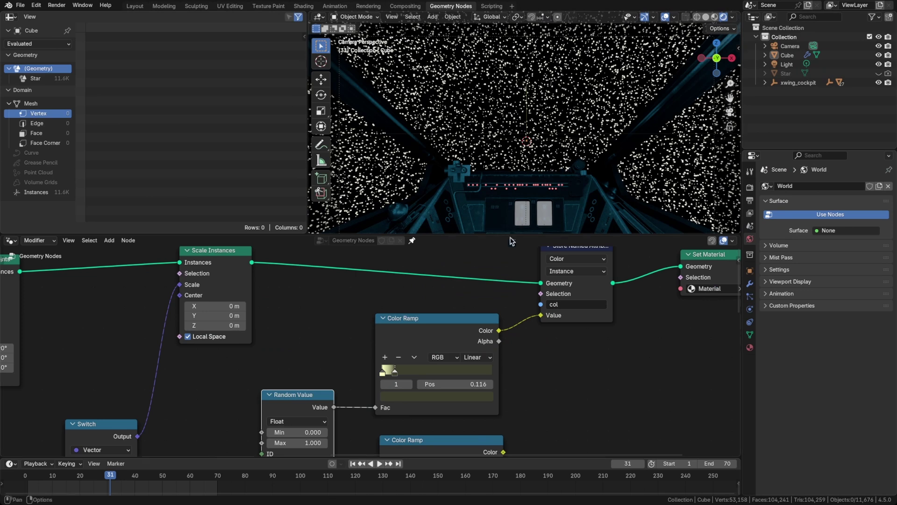
Step: Set the star material's emission strength to 20
{"action": "left_click", "coordinate": [300, 7]}
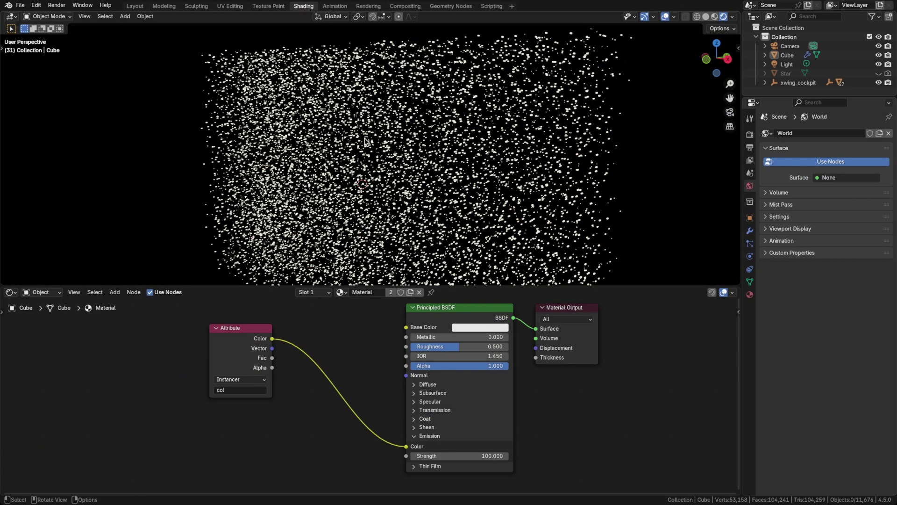
{"action": "left_click", "coordinate": [452, 455]}
{"action": "type", "text": "20"}
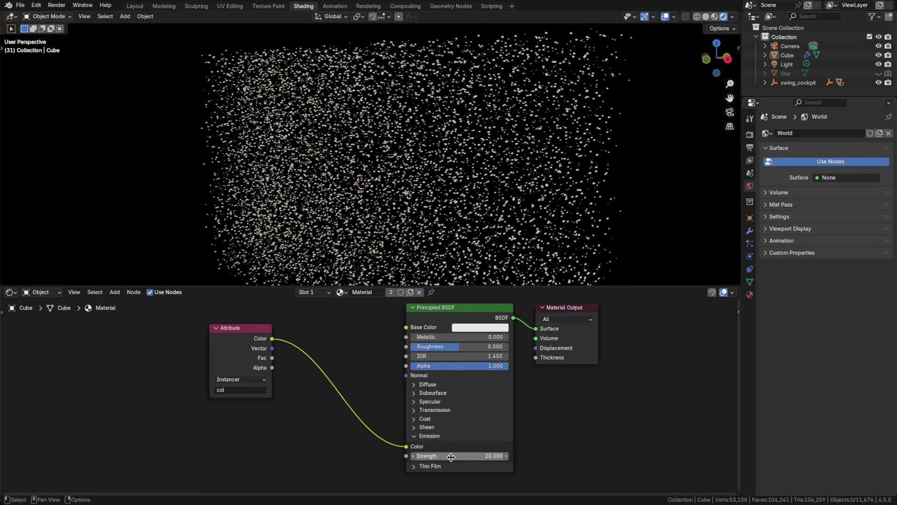
{"action": "key", "text": "Return"}
Step: At frame 30, set the maximum of the Random Value node driving the instance scale to 0.150
{"action": "left_click", "coordinate": [450, 7]}
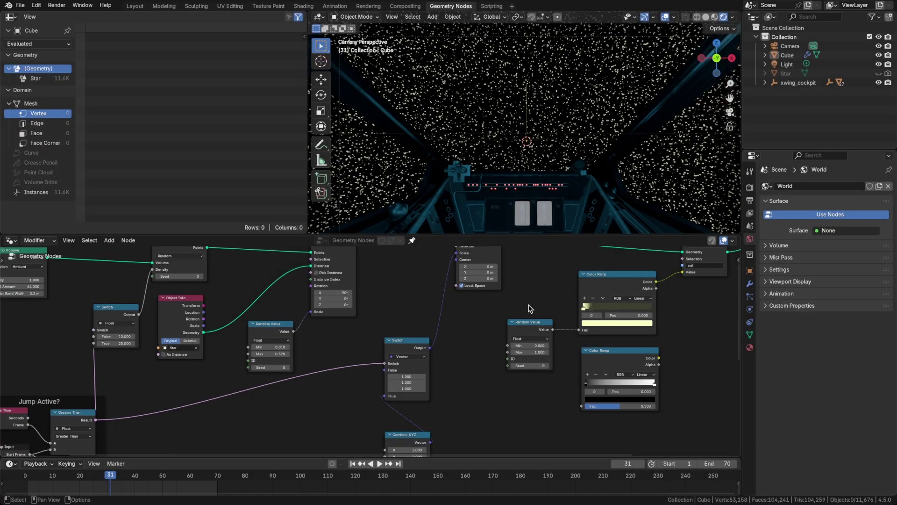
{"action": "key", "text": "Left"}
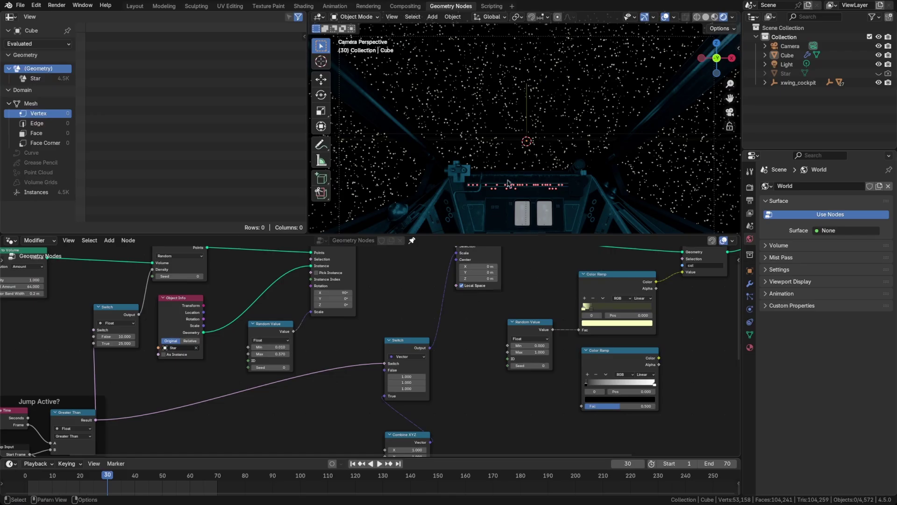
{"action": "middle_click_drag", "start_coordinate": [321, 376], "coordinate": [409, 367]}
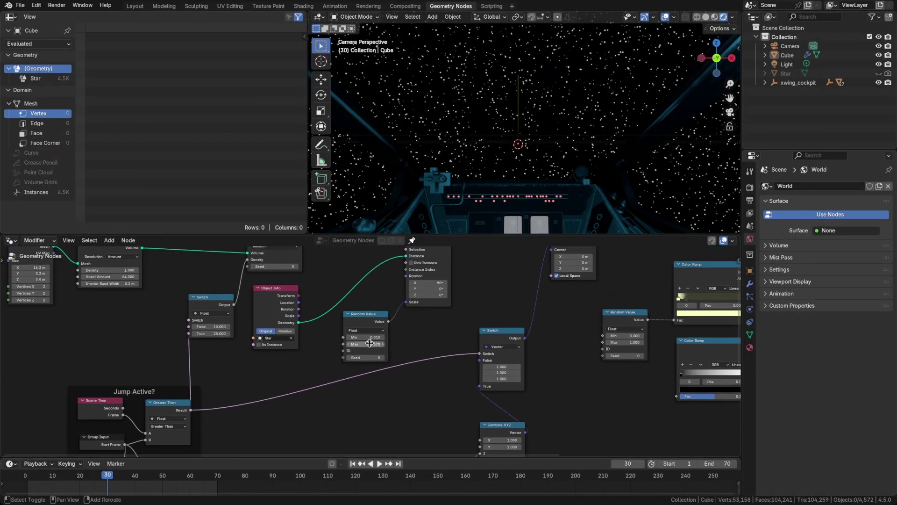
{"action": "left_click_drag", "start_coordinate": [373, 344], "coordinate": [364, 344]}
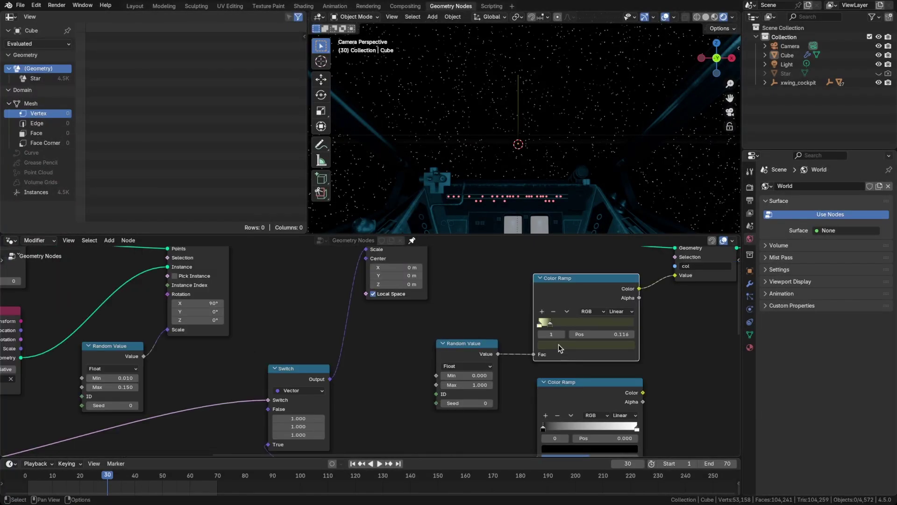
Step: Shift the upper Color Ramp's second stop to a nearly neutral dark grey and save the file
{"action": "left_click", "coordinate": [558, 344]}
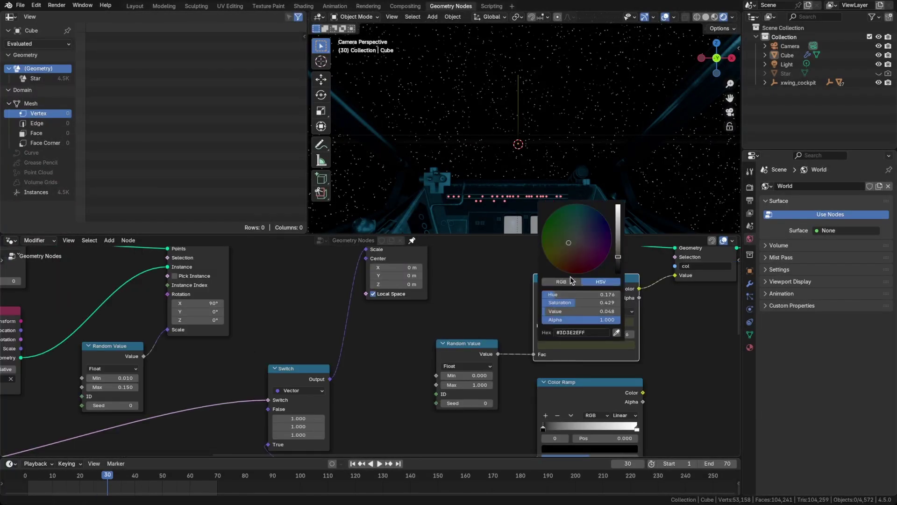
{"action": "left_click", "coordinate": [574, 236]}
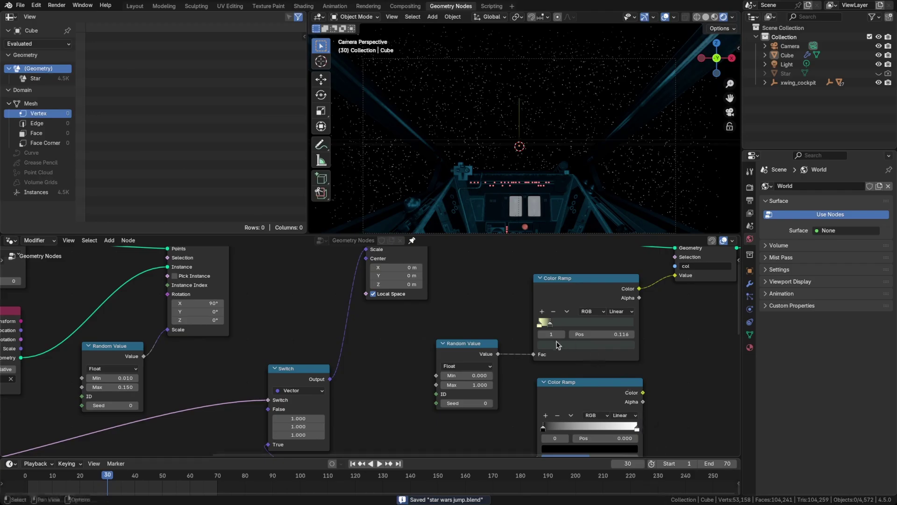
{"action": "scroll", "coordinate": [380, 340], "scroll_direction": "down", "scroll_amount": 2, "text": "shift"}
Step: At frame 31, change the lower Color Ramp's first stop from black to bright cyan
{"action": "key", "text": "Right"}
{"action": "middle_click_drag", "start_coordinate": [588, 371], "coordinate": [516, 355]}
{"action": "scroll", "coordinate": [559, 360], "scroll_direction": "up", "scroll_amount": 2}
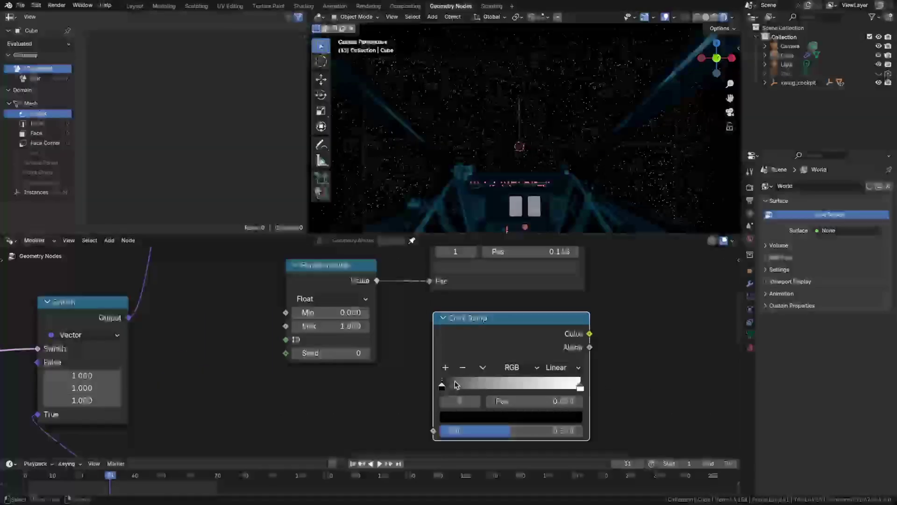
{"action": "left_click", "coordinate": [465, 417]}
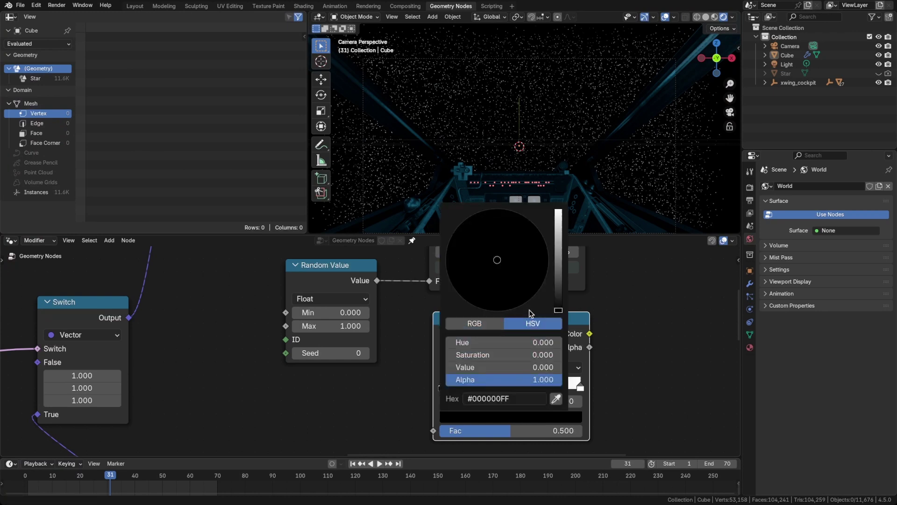
{"action": "left_click_drag", "start_coordinate": [497, 260], "coordinate": [507, 209]}
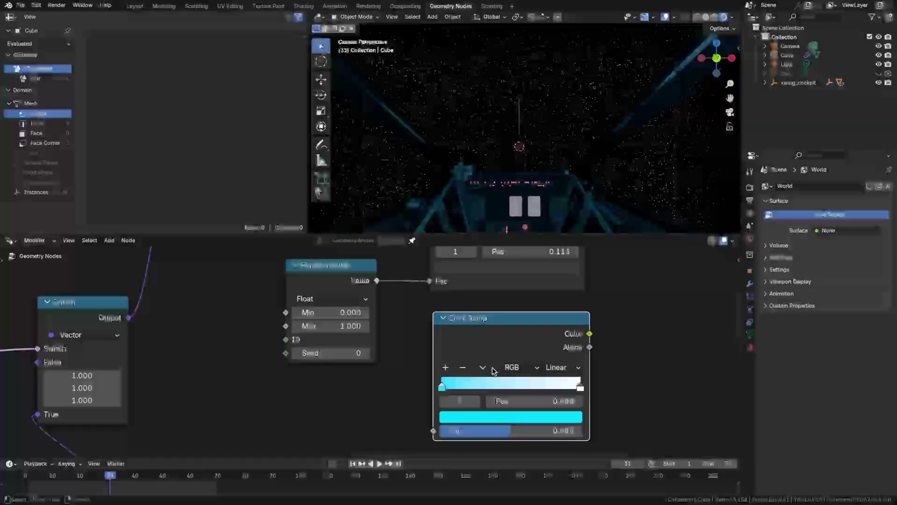
Step: Add a blue middle stop at 0.500 to the lower Color Ramp and make its last stop purple, previewing frame 70
{"action": "left_click", "coordinate": [445, 368]}
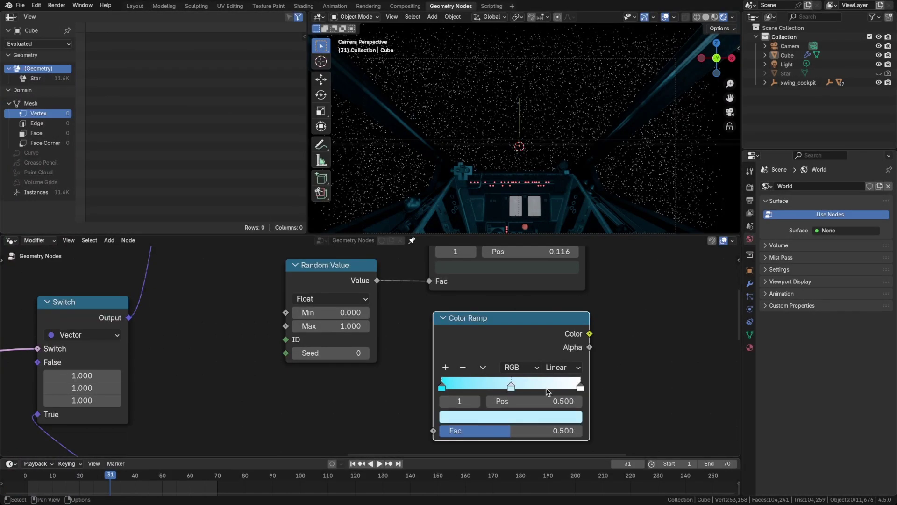
{"action": "left_click", "coordinate": [506, 418]}
{"action": "left_click_drag", "start_coordinate": [536, 241], "coordinate": [527, 218]}
{"action": "left_click", "coordinate": [580, 387]}
{"action": "left_click", "coordinate": [540, 416]}
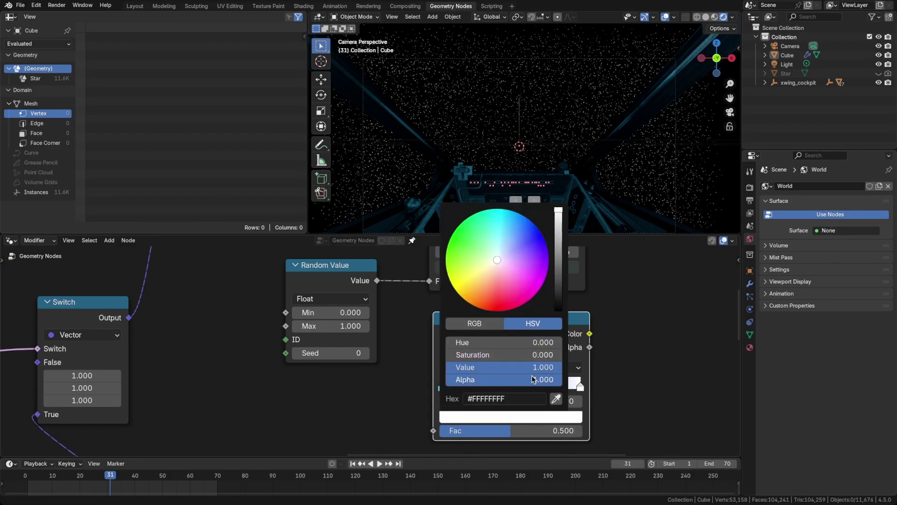
{"action": "left_click_drag", "start_coordinate": [548, 260], "coordinate": [549, 260]}
{"action": "key", "text": "shift+Right"}
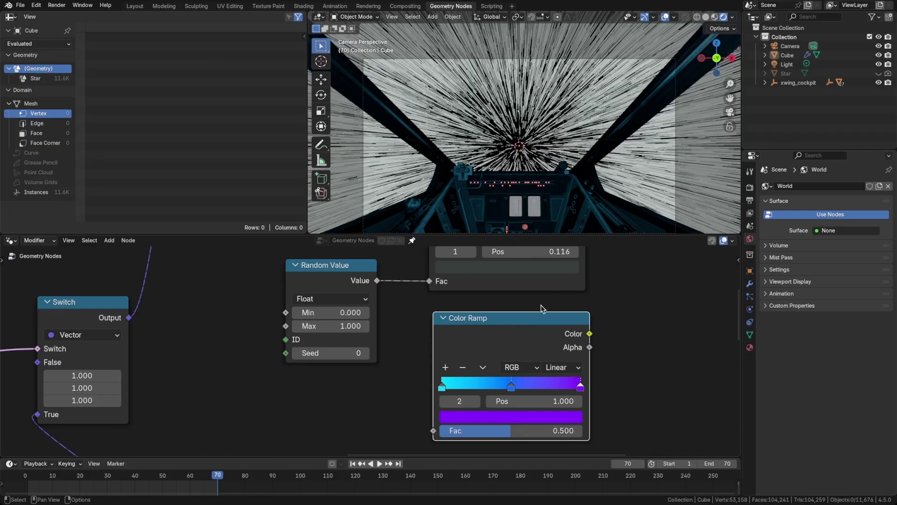
Step: Connect the color Random Value node's output to the lower Color Ramp's factor as well
{"action": "scroll", "coordinate": [593, 355], "scroll_direction": "down", "scroll_amount": 2}
{"action": "middle_click_drag", "start_coordinate": [512, 346], "coordinate": [487, 387]}
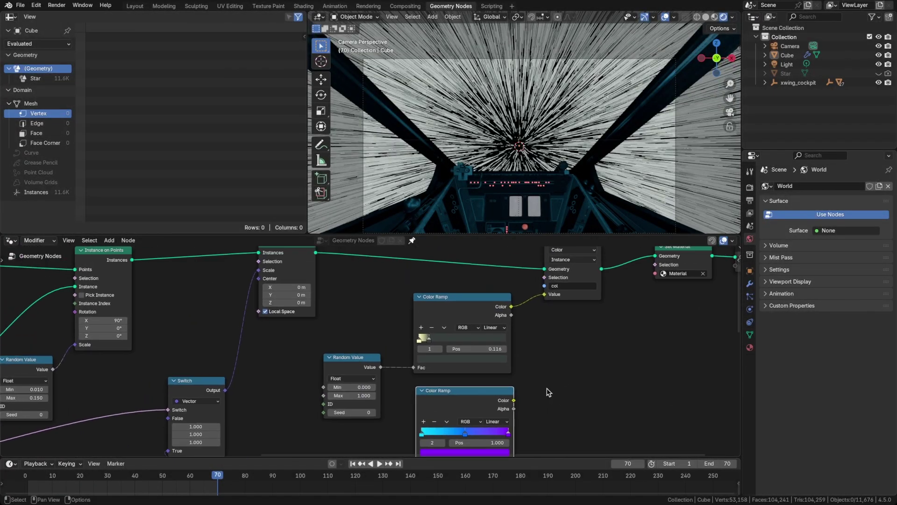
{"action": "middle_click_drag", "start_coordinate": [406, 360], "coordinate": [408, 306]}
{"action": "left_click_drag", "start_coordinate": [382, 312], "coordinate": [336, 321]}
Step: Move the Store Named Attribute, Set Material and Group Output nodes away from the Color Ramps to make room
{"action": "middle_click_drag", "start_coordinate": [590, 338], "coordinate": [518, 369]}
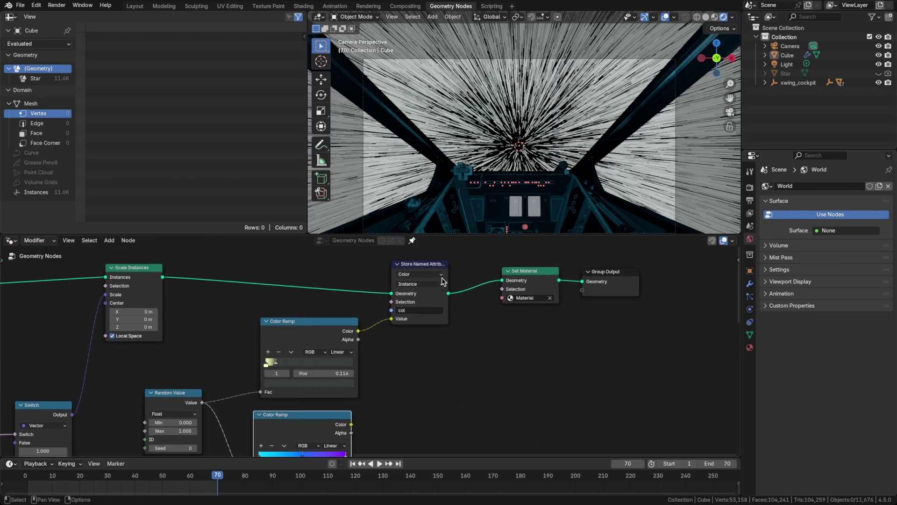
{"action": "left_click_drag", "start_coordinate": [372, 257], "coordinate": [656, 336]}
{"action": "key", "text": "g"}
{"action": "left_click", "coordinate": [636, 332]}
{"action": "left_click", "coordinate": [502, 346]}
Step: Add a Switch node of type Color on the link between the upper Color Ramp and the Store Named Attribute node
{"action": "middle_click_drag", "start_coordinate": [499, 349], "coordinate": [519, 330]}
{"action": "key", "text": "shift+a"}
{"action": "type", "text": "swit"}
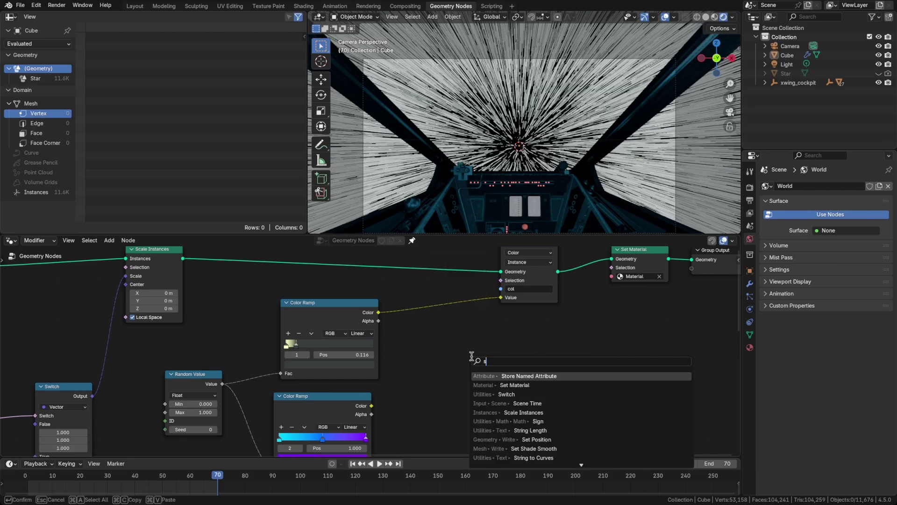
{"action": "key", "text": "Return"}
{"action": "left_click", "coordinate": [417, 347]}
{"action": "left_click", "coordinate": [442, 369]}
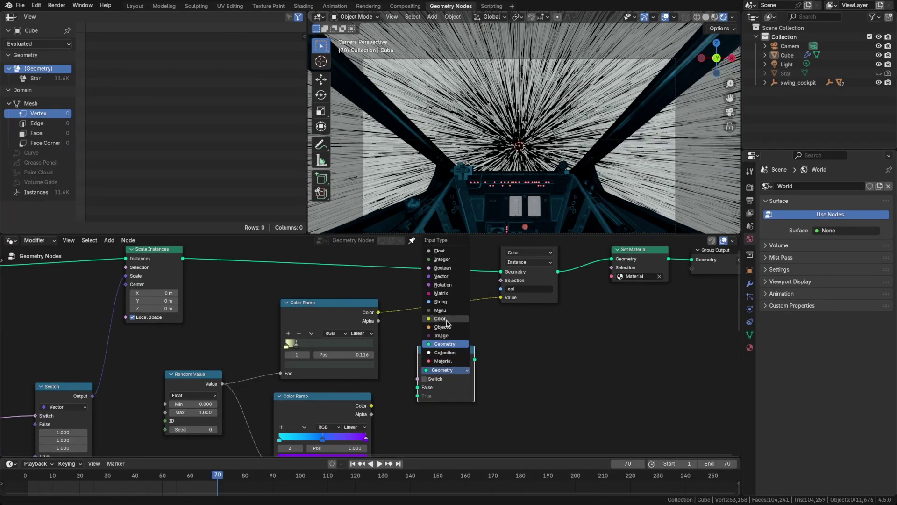
{"action": "left_click", "coordinate": [440, 318]}
{"action": "left_click_drag", "start_coordinate": [446, 351], "coordinate": [446, 292]}
Step: Connect the lower Color Ramp to the color Switch's True input and the Jump Active? Greater Than result to its Switch input
{"action": "left_click_drag", "start_coordinate": [371, 406], "coordinate": [416, 336]}
{"action": "scroll", "coordinate": [467, 318], "scroll_direction": "down", "scroll_amount": 1}
{"action": "middle_click_drag", "start_coordinate": [502, 385], "coordinate": [568, 356]}
{"action": "scroll", "coordinate": [566, 378], "scroll_direction": "down", "scroll_amount": 3}
{"action": "middle_click_drag", "start_coordinate": [297, 384], "coordinate": [365, 363]}
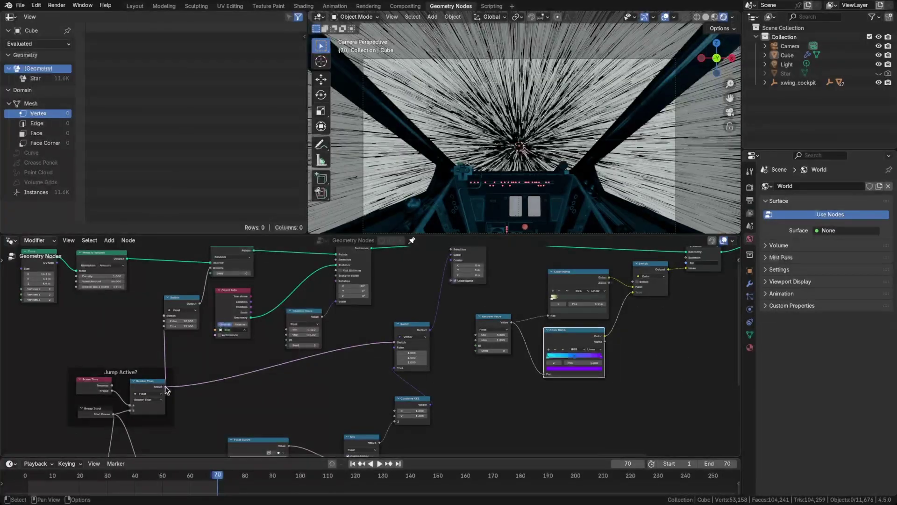
{"action": "mouse_move", "coordinate": [166, 387]}
{"action": "left_mouse_down"}
{"action": "mouse_move", "coordinate": [327, 360]}
{"action": "mouse_move", "coordinate": [634, 283]}
{"action": "left_mouse_up"}
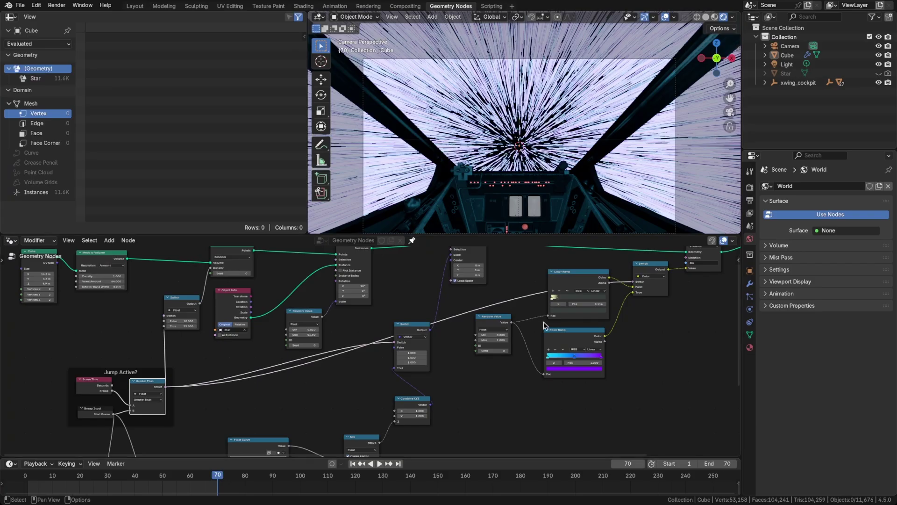
Step: Set the lower Color Ramp's interpolation to Constant
{"action": "scroll", "coordinate": [631, 383], "scroll_direction": "up", "scroll_amount": 2}
{"action": "left_click", "coordinate": [569, 331]}
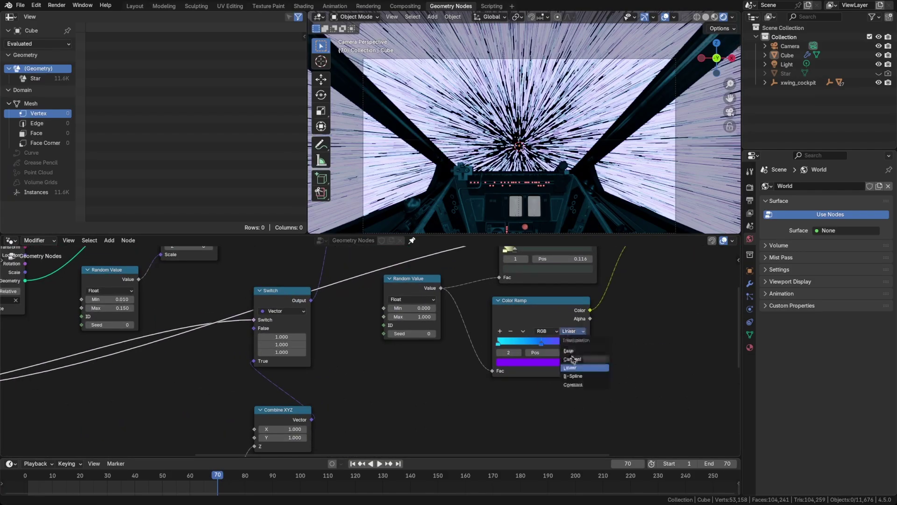
{"action": "left_click", "coordinate": [569, 384]}
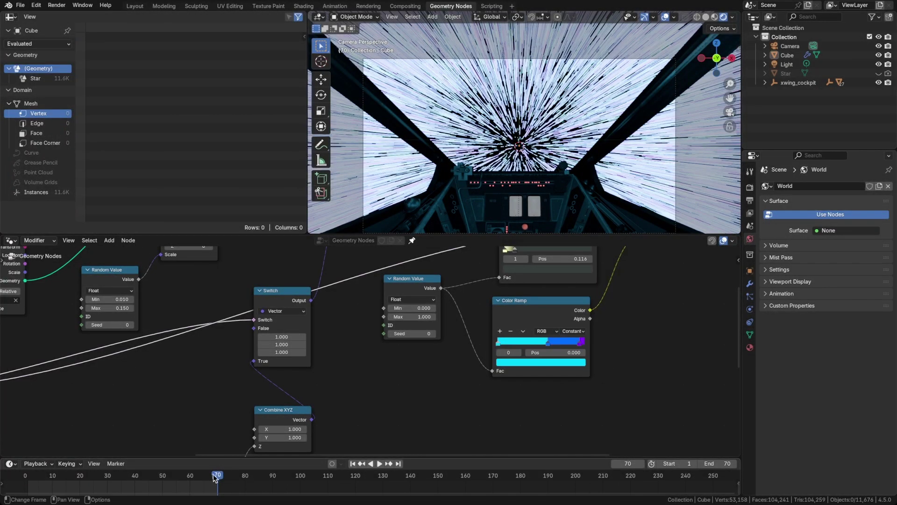
Step: Scrub the timeline to frame 56 and move the lower Color Ramp's purple stop to about position 0.972
{"action": "mouse_move", "coordinate": [218, 477]}
{"action": "left_mouse_down"}
{"action": "mouse_move", "coordinate": [126, 478]}
{"action": "mouse_move", "coordinate": [189, 479]}
{"action": "mouse_move", "coordinate": [179, 479]}
{"action": "left_mouse_up"}
{"action": "scroll", "coordinate": [582, 344], "scroll_direction": "up", "scroll_amount": 2}
{"action": "left_click", "coordinate": [583, 345]}
{"action": "left_click_drag", "start_coordinate": [583, 345], "coordinate": [584, 349]}
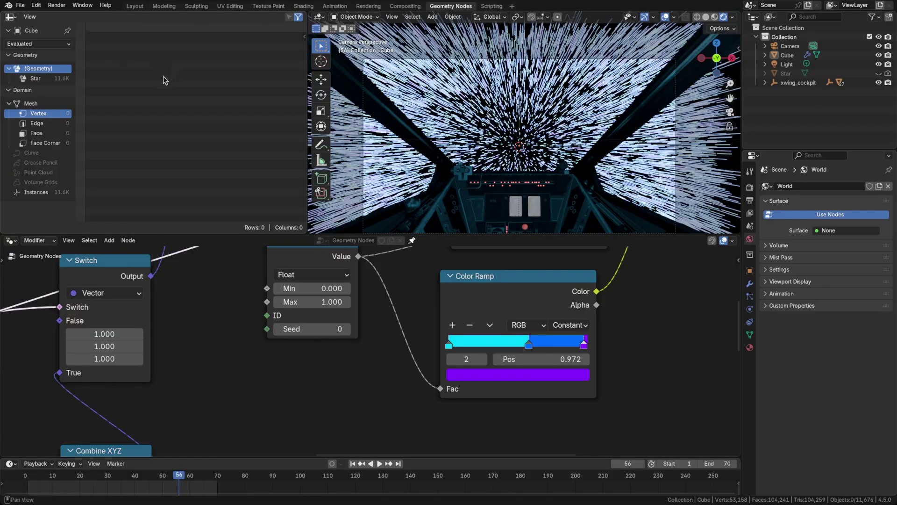
Step: Replace the spreadsheet with the Compositor editor, hide its sidebar and enable compositing nodes
{"action": "left_click", "coordinate": [10, 18]}
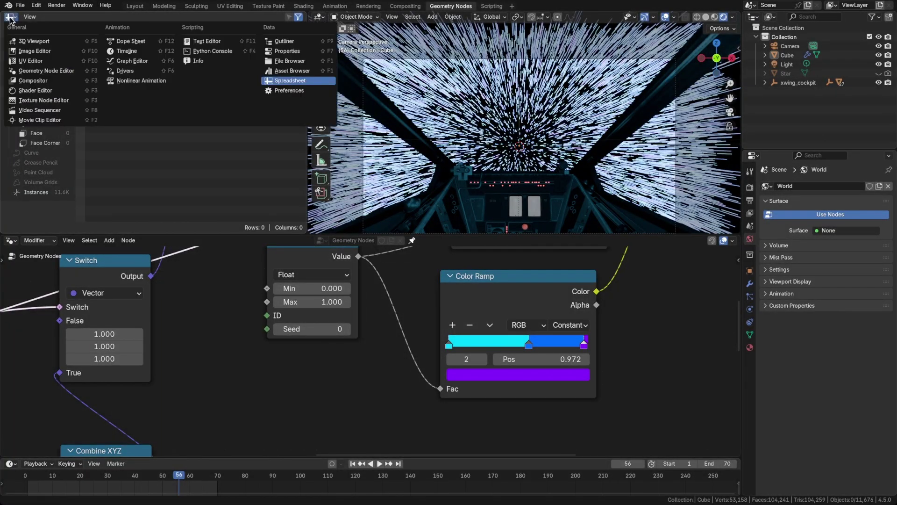
{"action": "left_click", "coordinate": [26, 81]}
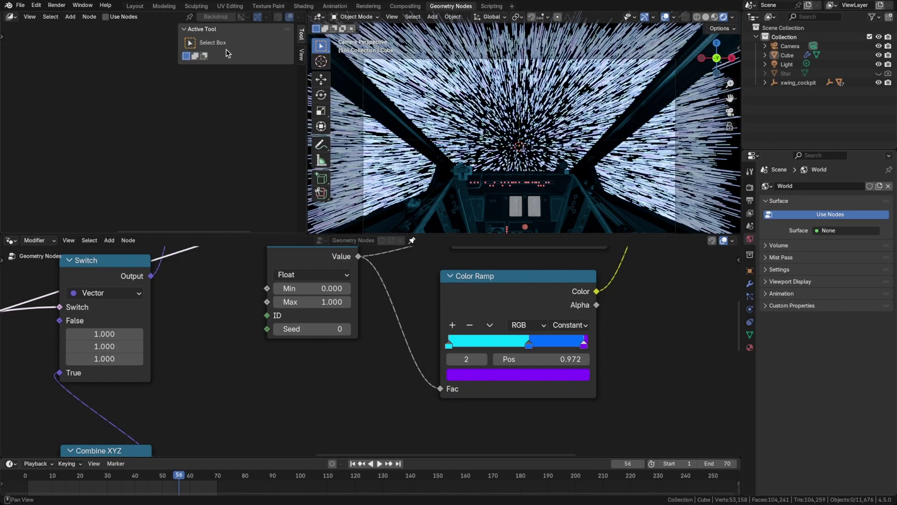
{"action": "key", "text": "n"}
{"action": "left_click", "coordinate": [107, 17]}
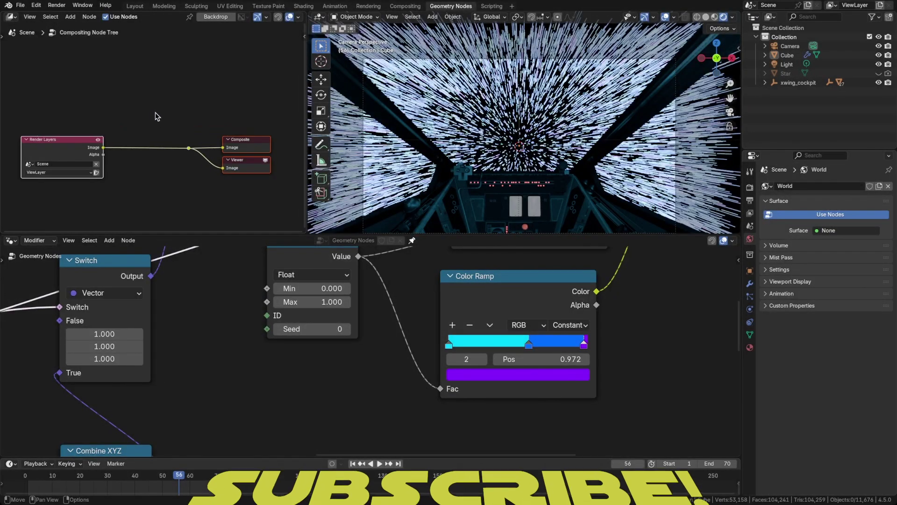
Step: Insert a Glare node after Render Layers in the compositor, with its type set to Bloom and its quality to High
{"action": "key", "text": "shift+a"}
{"action": "left_click", "coordinate": [155, 112]}
{"action": "type", "text": "glare"}
{"action": "key", "text": "Return"}
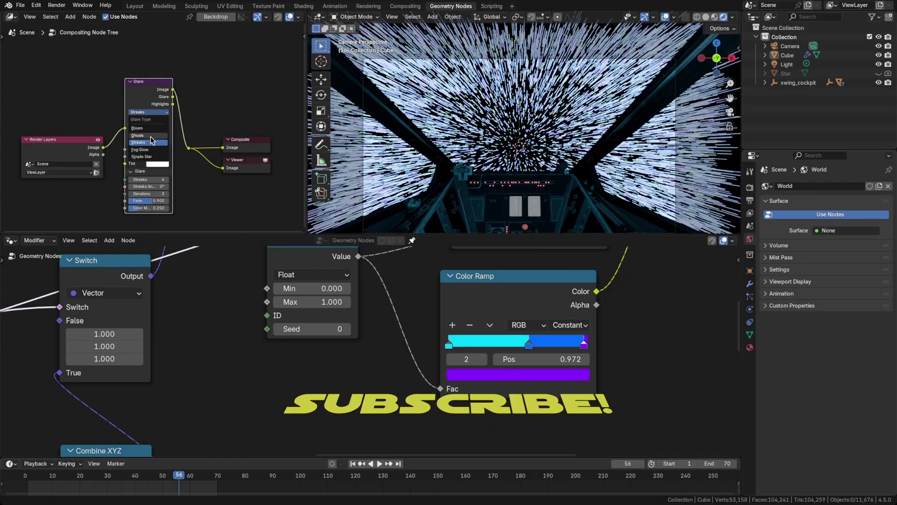
{"action": "left_click", "coordinate": [140, 128]}
{"action": "scroll", "coordinate": [147, 162], "scroll_direction": "up", "scroll_amount": 2}
{"action": "left_click", "coordinate": [148, 120]}
{"action": "left_click", "coordinate": [146, 128]}
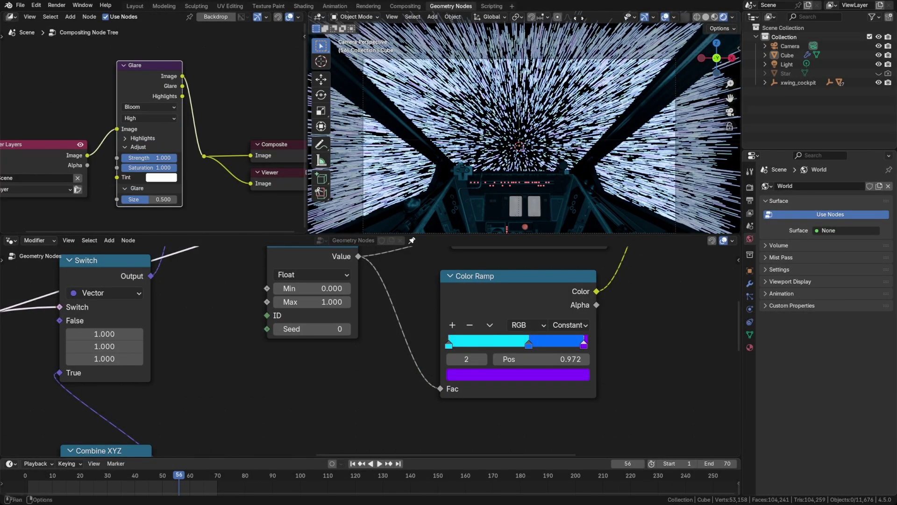
Step: Set the viewport compositor to Always, reduce the Glare strength to 0.710 and size to 0.061, and save the file
{"action": "left_click", "coordinate": [732, 17]}
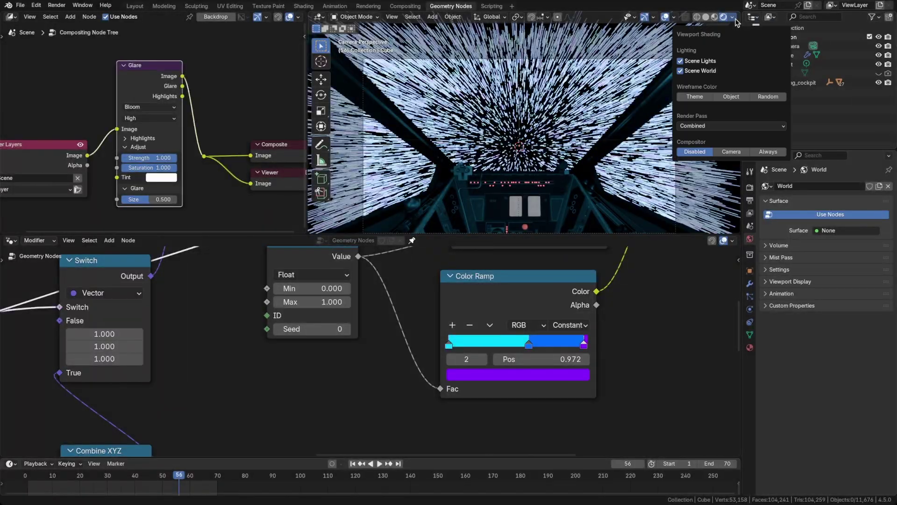
{"action": "left_click", "coordinate": [763, 152]}
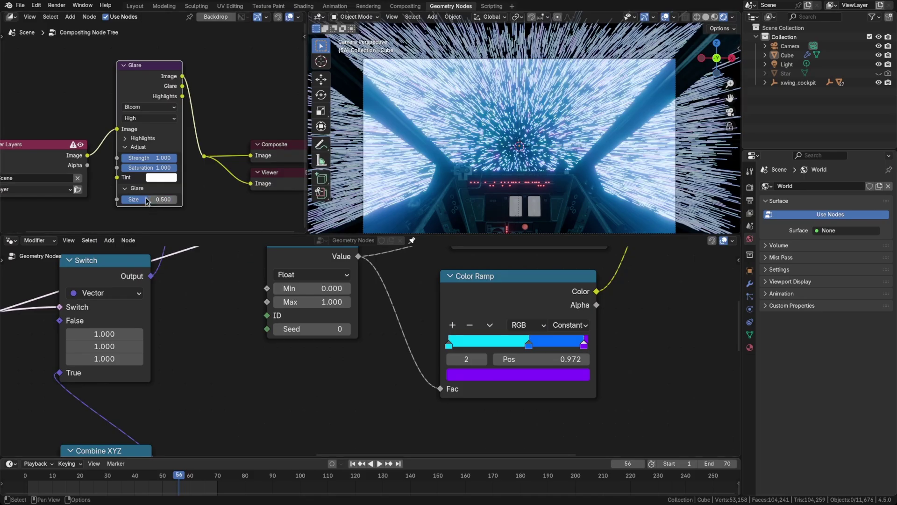
{"action": "left_click_drag", "start_coordinate": [146, 201], "coordinate": [128, 201]}
{"action": "key", "text": "ctrl+s"}
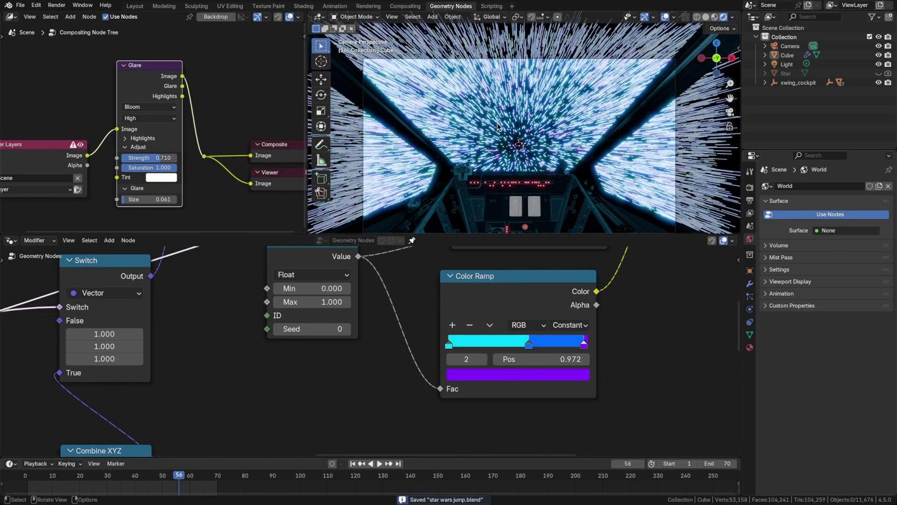
Step: Go to frame 70, set the Glare size to 0.192 while checking the bloom on the streaks, and save the file
{"action": "left_click_drag", "start_coordinate": [215, 480], "coordinate": [218, 481]}
{"action": "key", "text": "ctrl+s"}
{"action": "scroll", "coordinate": [400, 205], "scroll_direction": "up", "scroll_amount": 5}
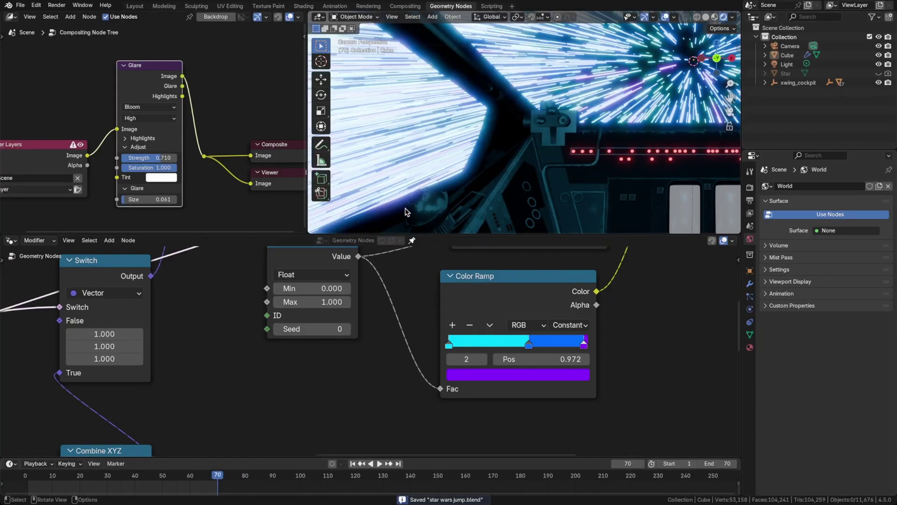
{"action": "middle_click_drag", "start_coordinate": [392, 216], "coordinate": [375, 214]}
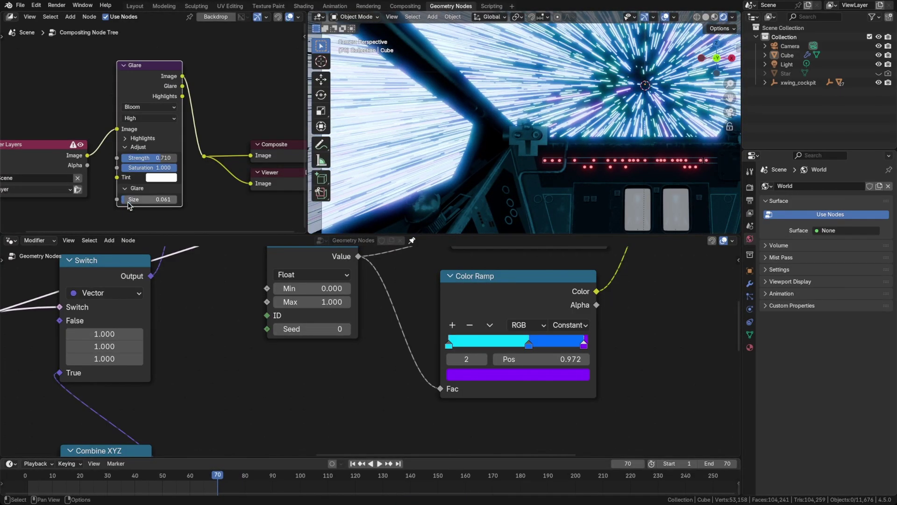
{"action": "mouse_move", "coordinate": [140, 199]}
{"action": "left_mouse_down"}
{"action": "mouse_move", "coordinate": [180, 199]}
{"action": "mouse_move", "coordinate": [133, 199]}
{"action": "left_mouse_up"}
{"action": "left_click_drag", "start_coordinate": [159, 158], "coordinate": [161, 158]}
{"action": "key", "text": "Escape"}
{"action": "key", "text": "ctrl+s"}
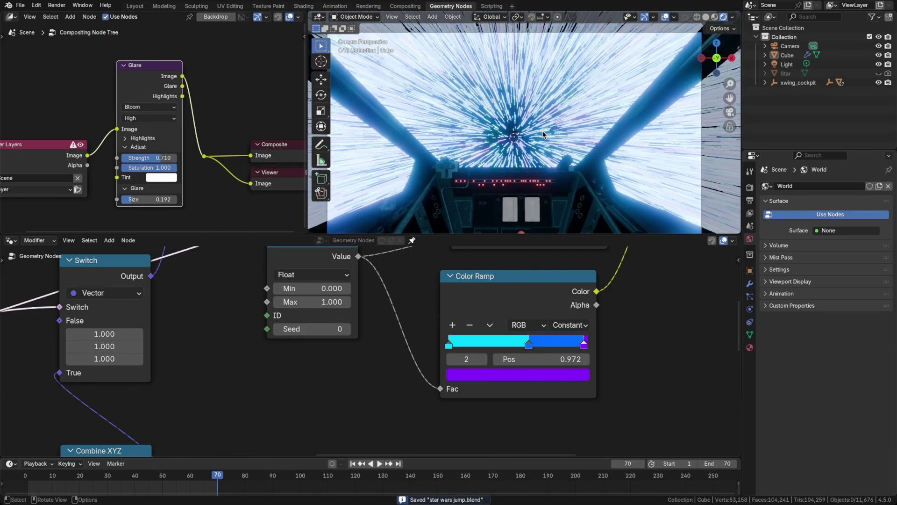
Step: Scrub the timeline back to frame 31 and save the file
{"action": "scroll", "coordinate": [542, 134], "scroll_direction": "down", "scroll_amount": 2}
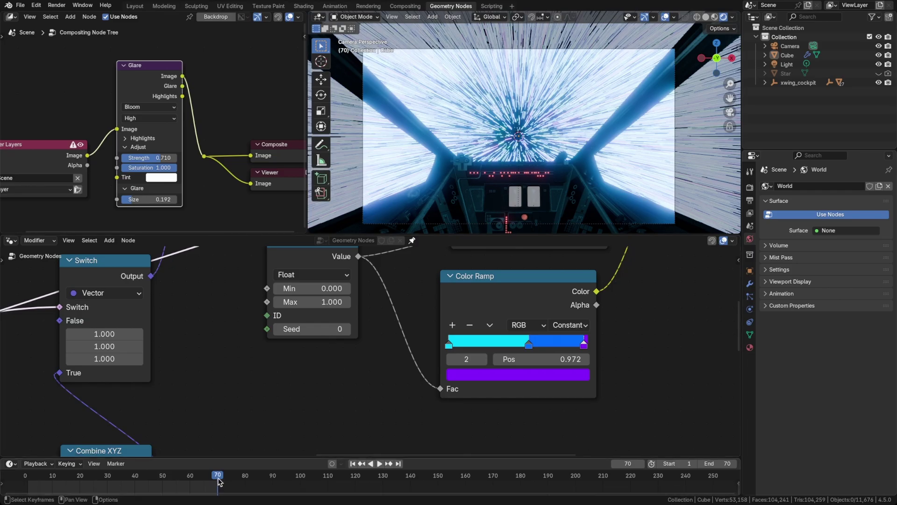
{"action": "left_click_drag", "start_coordinate": [217, 480], "coordinate": [111, 487]}
{"action": "key", "text": "ctrl+s"}
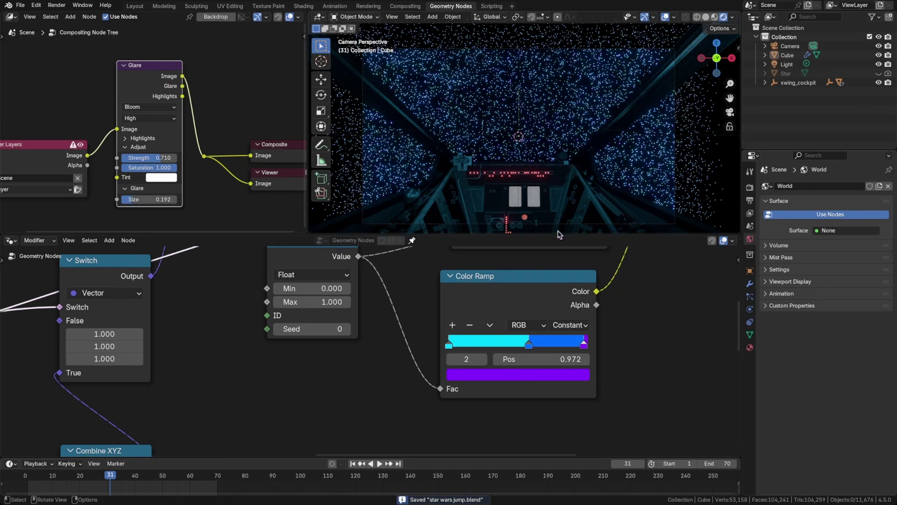
Step: Duplicate the Store Named Attribute node and place the copy on the link before Set Material
{"action": "scroll", "coordinate": [564, 262], "scroll_direction": "down", "scroll_amount": 5}
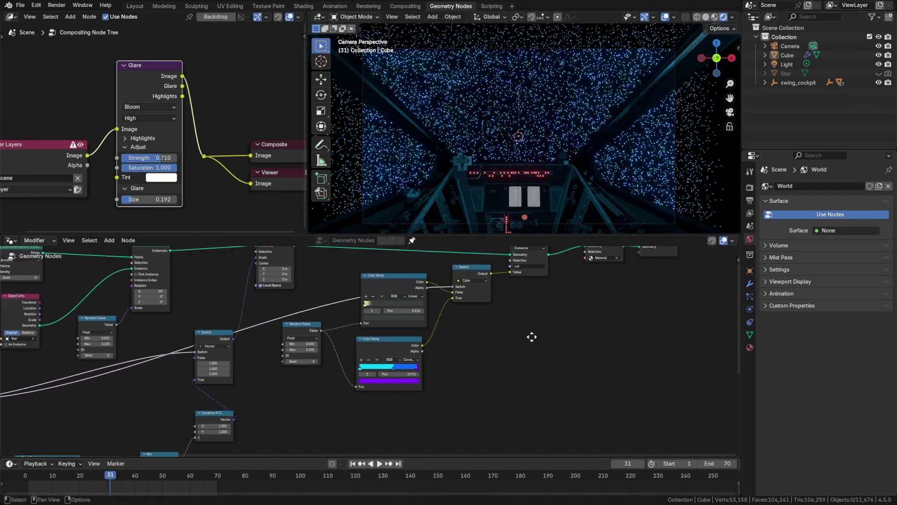
{"action": "middle_click_drag", "start_coordinate": [531, 336], "coordinate": [542, 354]}
{"action": "middle_click_drag", "start_coordinate": [488, 388], "coordinate": [537, 307]}
{"action": "scroll", "coordinate": [467, 337], "scroll_direction": "down", "scroll_amount": 2}
{"action": "scroll", "coordinate": [468, 336], "scroll_direction": "left", "scroll_amount": 3}
{"action": "middle_click_drag", "start_coordinate": [378, 382], "coordinate": [412, 351]}
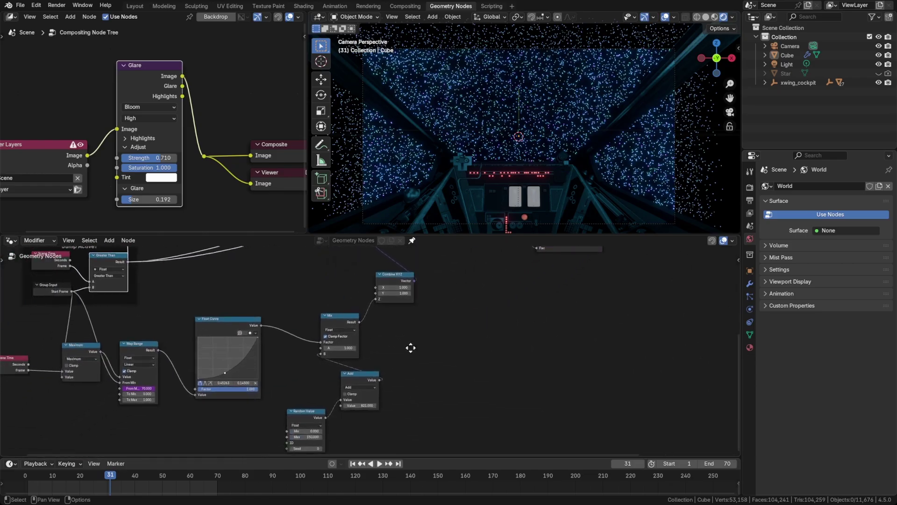
{"action": "left_click", "coordinate": [225, 323]}
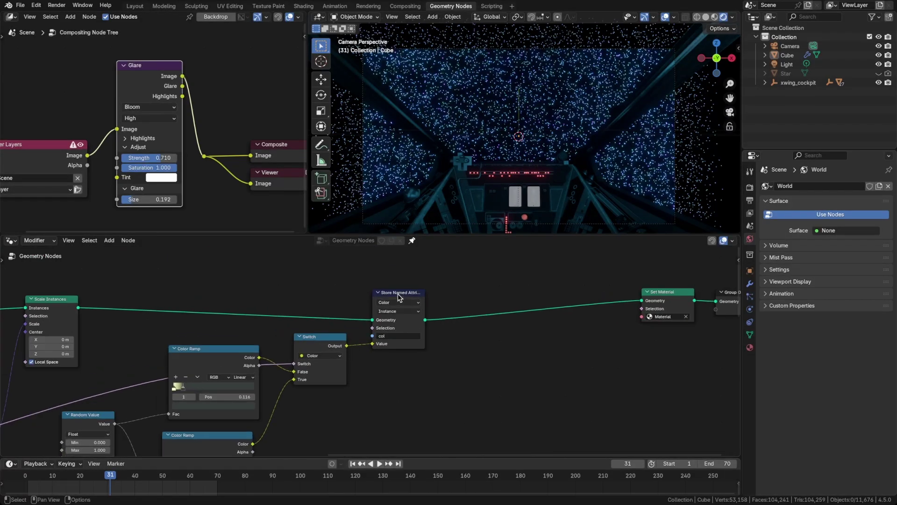
{"action": "left_click", "coordinate": [397, 294]}
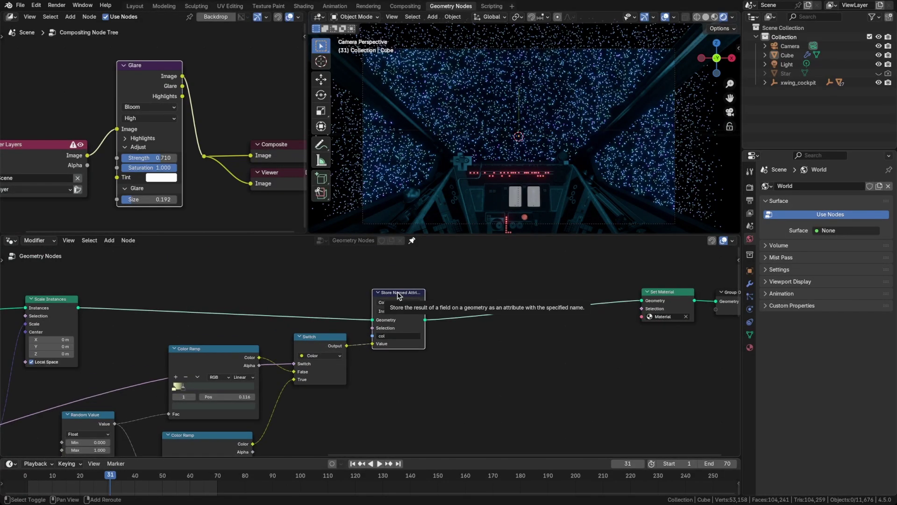
{"action": "key", "text": "shift+d"}
{"action": "left_click", "coordinate": [505, 300]}
Step: Set the duplicated Store Named Attribute node's data type to Float and its attribute name to jump_factor
{"action": "left_click", "coordinate": [504, 301]}
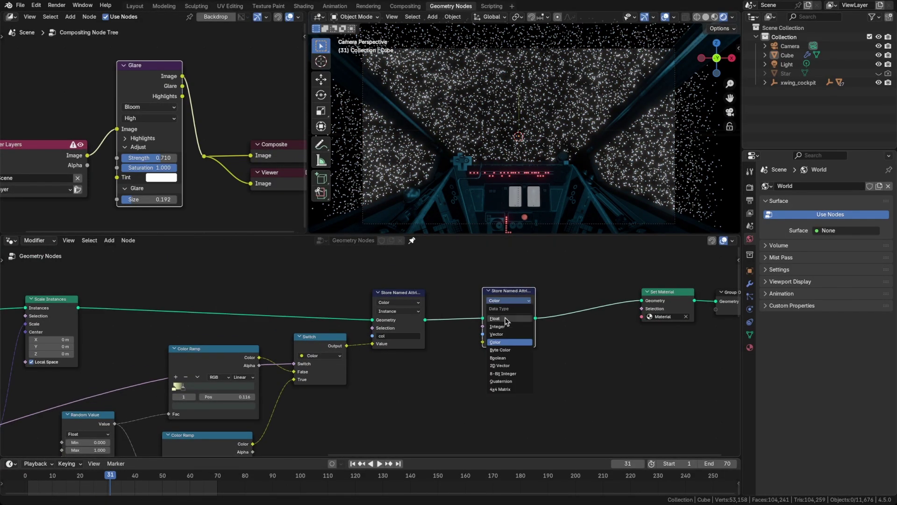
{"action": "left_click", "coordinate": [509, 319]}
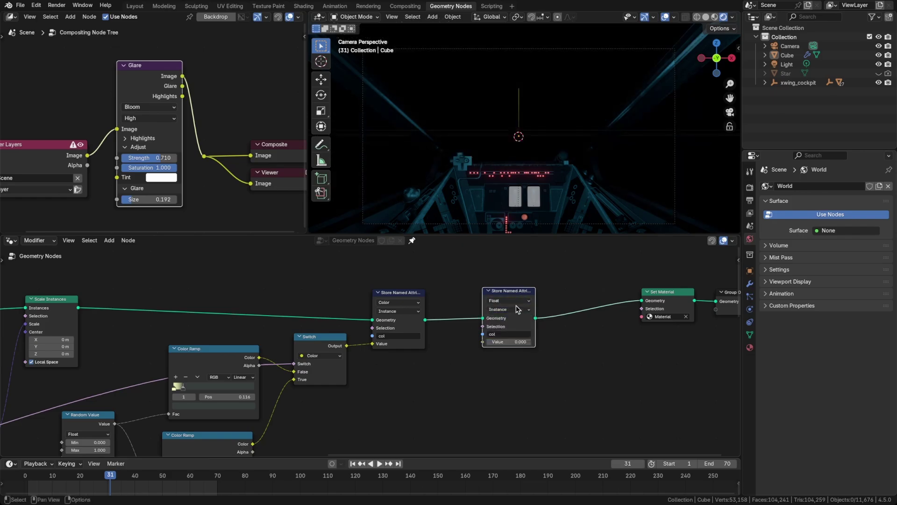
{"action": "left_click", "coordinate": [498, 334]}
{"action": "type", "text": "jump_fa"}
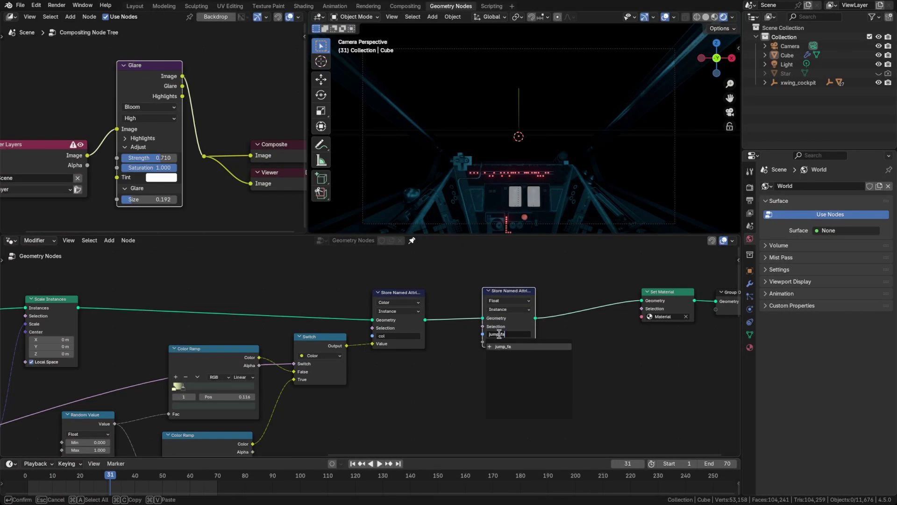
{"action": "type", "text": "ctor"}
{"action": "key", "text": "Return"}
Step: Connect the Float Curve's Value output to the Value input of the jump_factor Store Named Attribute node
{"action": "scroll", "coordinate": [450, 378], "scroll_direction": "down", "scroll_amount": 2}
{"action": "middle_click_drag", "start_coordinate": [454, 381], "coordinate": [532, 295]}
{"action": "scroll", "coordinate": [529, 299], "scroll_direction": "down", "scroll_amount": 2}
{"action": "middle_click_drag", "start_coordinate": [399, 389], "coordinate": [433, 341]}
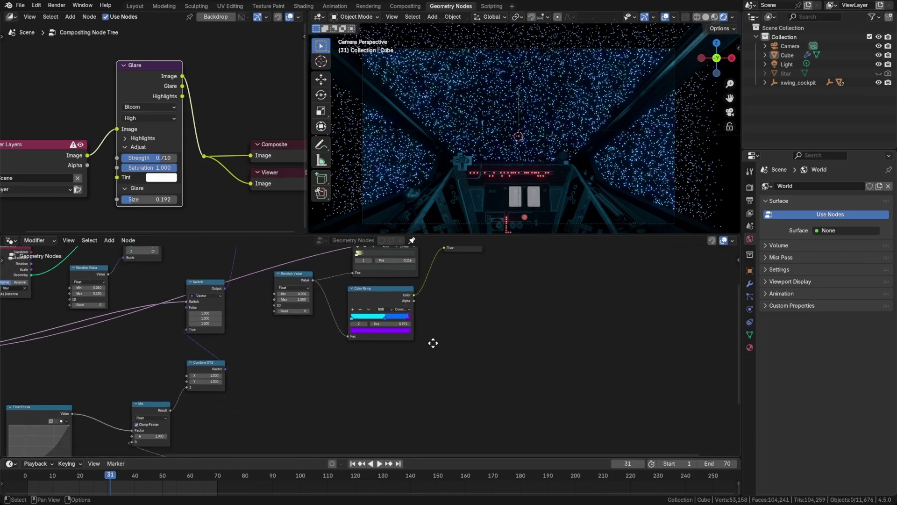
{"action": "scroll", "coordinate": [94, 402], "scroll_direction": "down", "scroll_amount": 2}
{"action": "scroll", "coordinate": [98, 398], "scroll_direction": "left", "scroll_amount": 3}
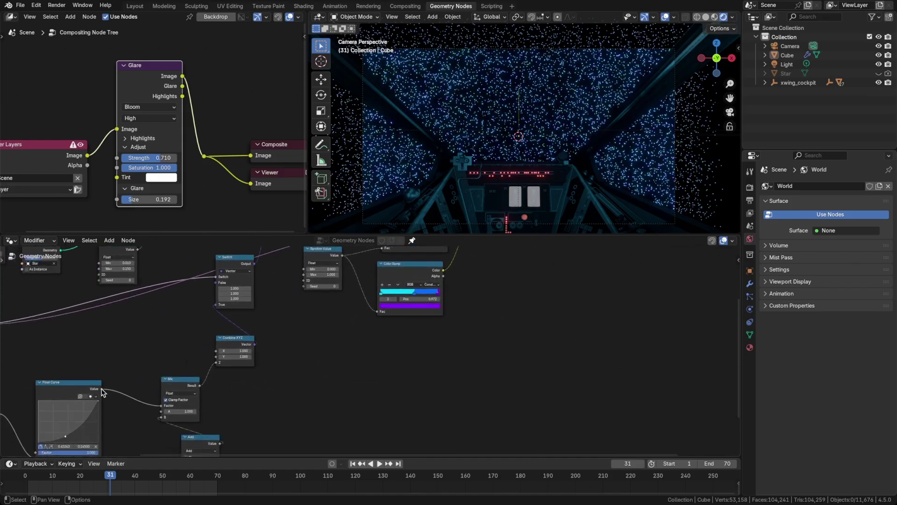
{"action": "left_click_drag", "start_coordinate": [101, 388], "coordinate": [615, 340]}
{"action": "scroll", "coordinate": [634, 336], "scroll_direction": "up", "scroll_amount": 2}
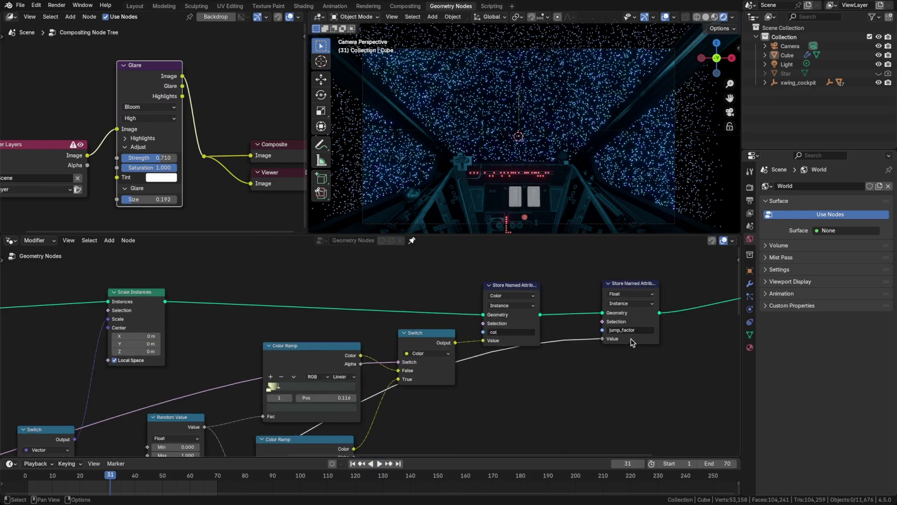
Step: Switch to the Shading workspace, look through the camera at the cockpit, and save the file
{"action": "middle_click_drag", "start_coordinate": [668, 322], "coordinate": [569, 337]}
{"action": "left_click", "coordinate": [302, 6]}
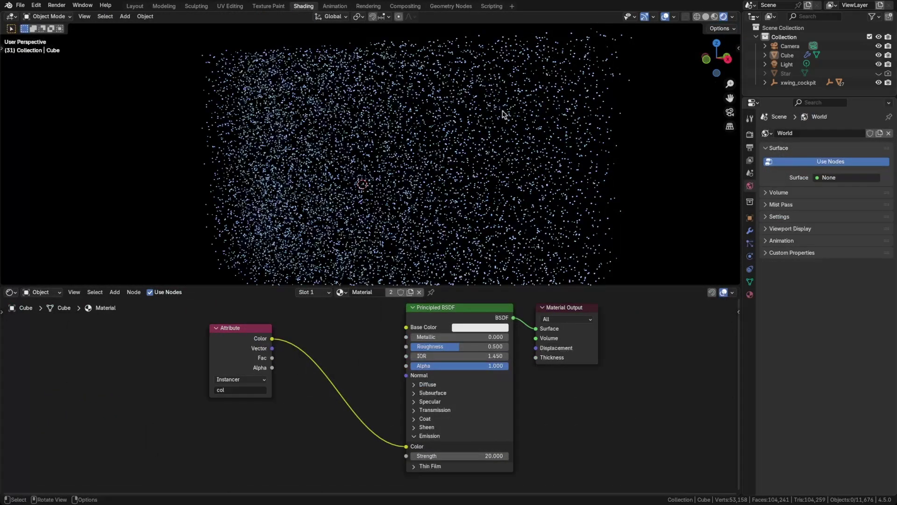
{"action": "key", "text": "ctrl+s"}
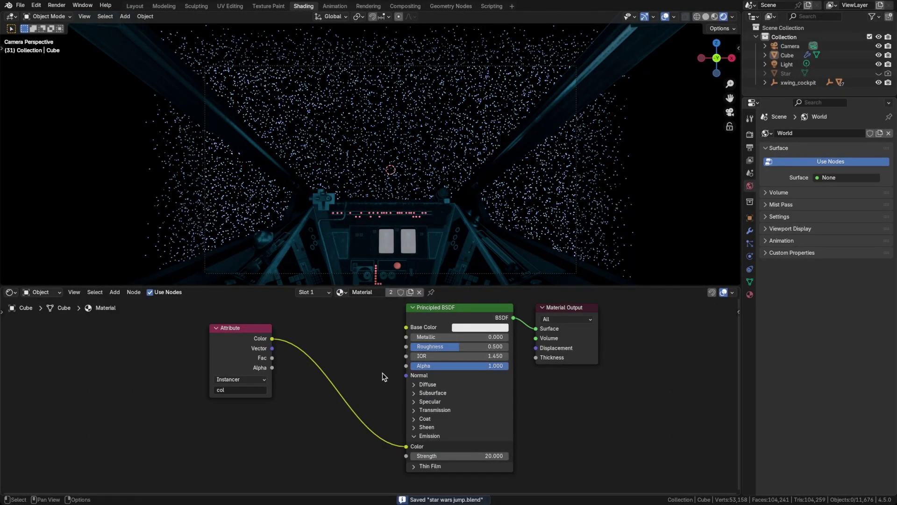
{"action": "middle_click_drag", "start_coordinate": [371, 391], "coordinate": [401, 355]}
{"action": "middle_click_drag", "start_coordinate": [339, 328], "coordinate": [346, 354]}
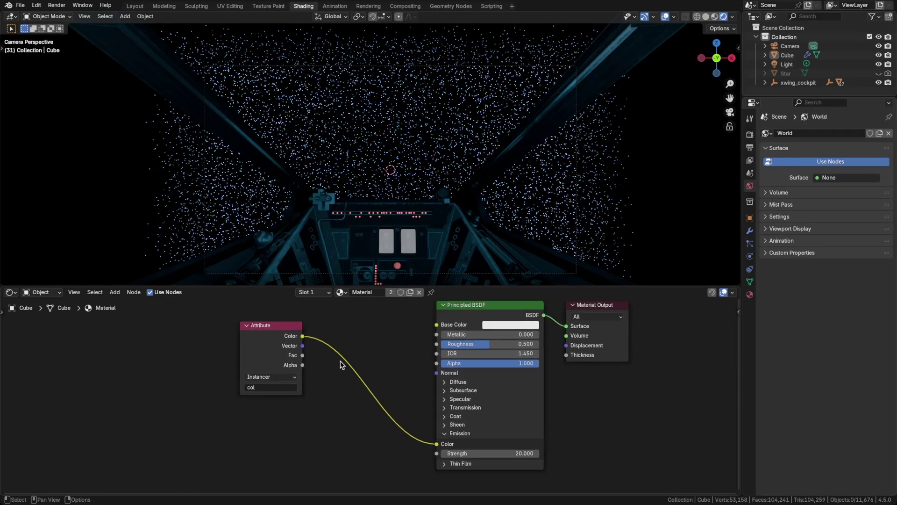
{"action": "middle_click_drag", "start_coordinate": [268, 357], "coordinate": [277, 337]}
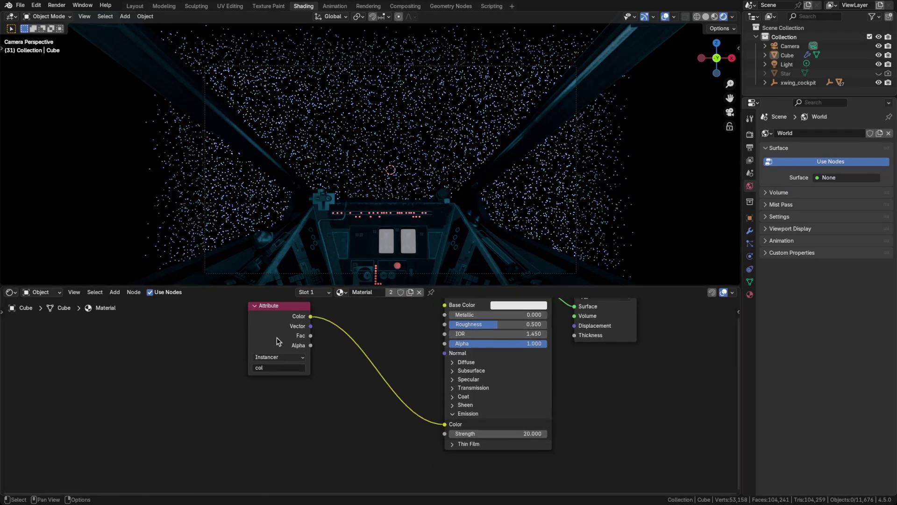
Step: Duplicate the col Attribute node below the original and set the copy's attribute name to jump_factor
{"action": "left_click", "coordinate": [276, 338]}
{"action": "key", "text": "shift+d"}
{"action": "left_click", "coordinate": [276, 415]}
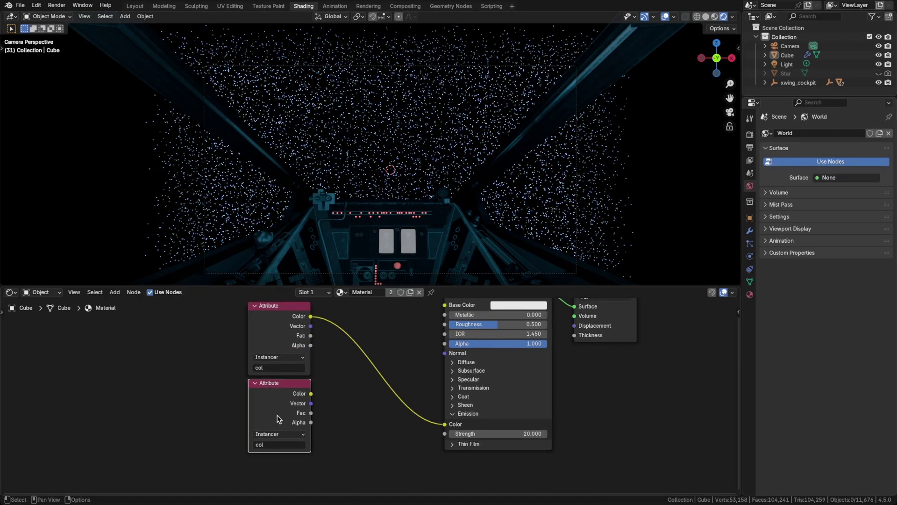
{"action": "left_click", "coordinate": [284, 444]}
{"action": "type", "text": "jump"}
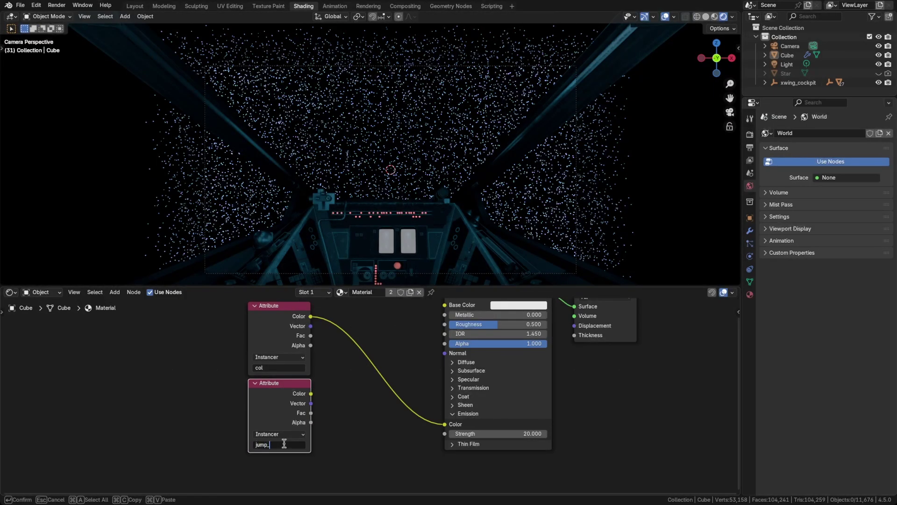
{"action": "type", "text": "_factor"}
{"action": "key", "text": "Return"}
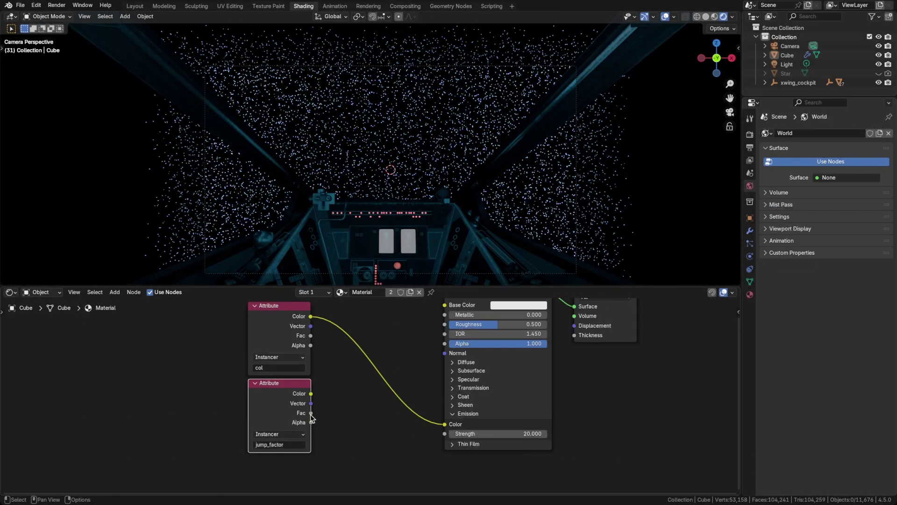
Step: Connect the jump_factor Attribute's Fac output to the Principled BSDF's Emission Strength and move the Attribute node away to make room
{"action": "left_click_drag", "start_coordinate": [311, 413], "coordinate": [346, 417]}
{"action": "left_click_drag", "start_coordinate": [451, 439], "coordinate": [450, 436]}
{"action": "left_click_drag", "start_coordinate": [283, 397], "coordinate": [236, 404]}
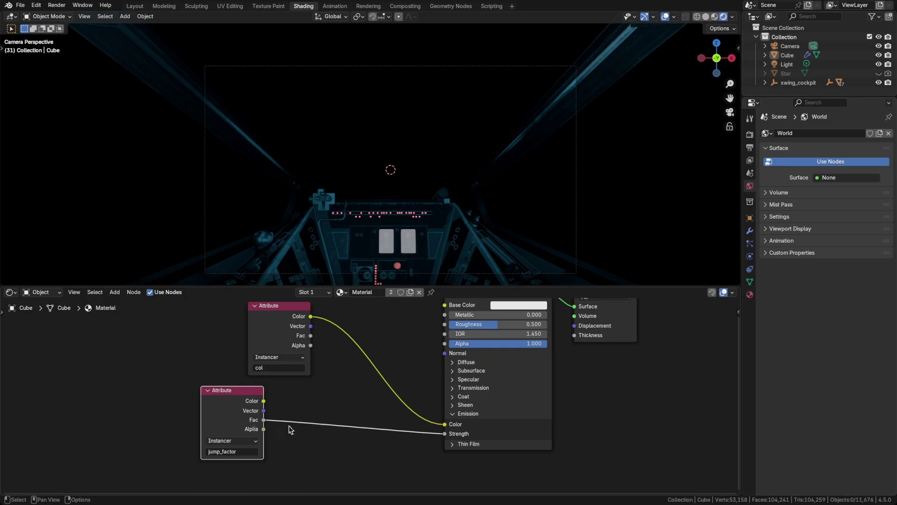
Step: Insert a Float Mix node before Emission Strength, with the jump_factor Fac output driving its Factor input
{"action": "key", "text": "shift+a"}
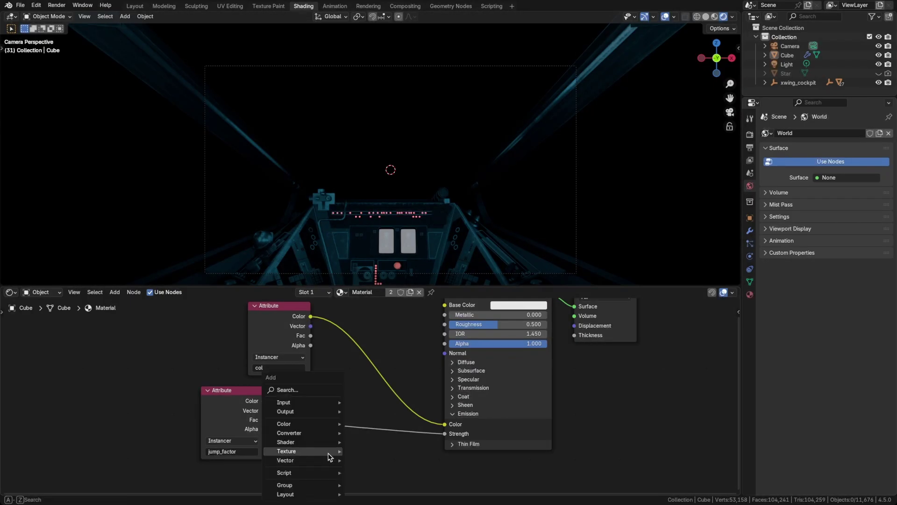
{"action": "type", "text": "mix"}
{"action": "key", "text": "Return"}
{"action": "left_click", "coordinate": [348, 444]}
{"action": "left_click_drag", "start_coordinate": [308, 448], "coordinate": [308, 439]}
Step: Set the Mix node's A value to 2 and B value to 20
{"action": "left_click", "coordinate": [340, 448]}
{"action": "type", "text": "2"}
{"action": "key", "text": "Tab"}
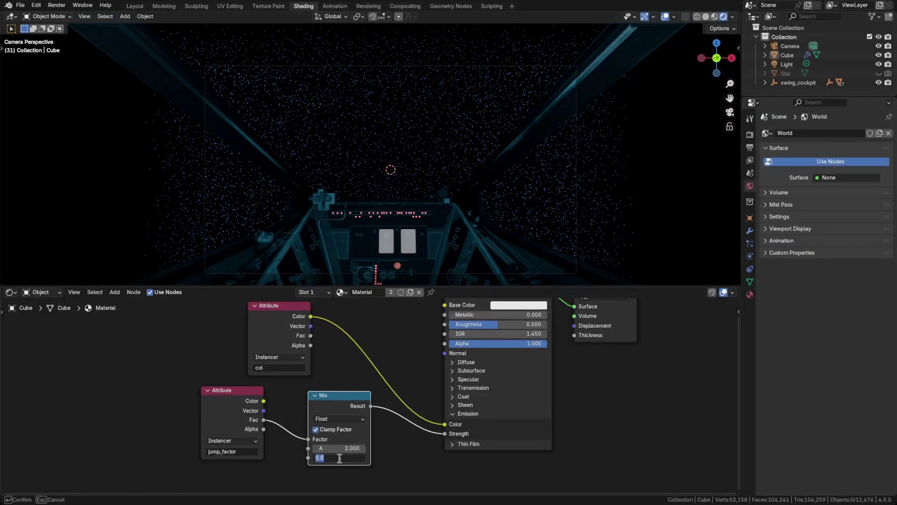
{"action": "type", "text": "20"}
{"action": "key", "text": "Return"}
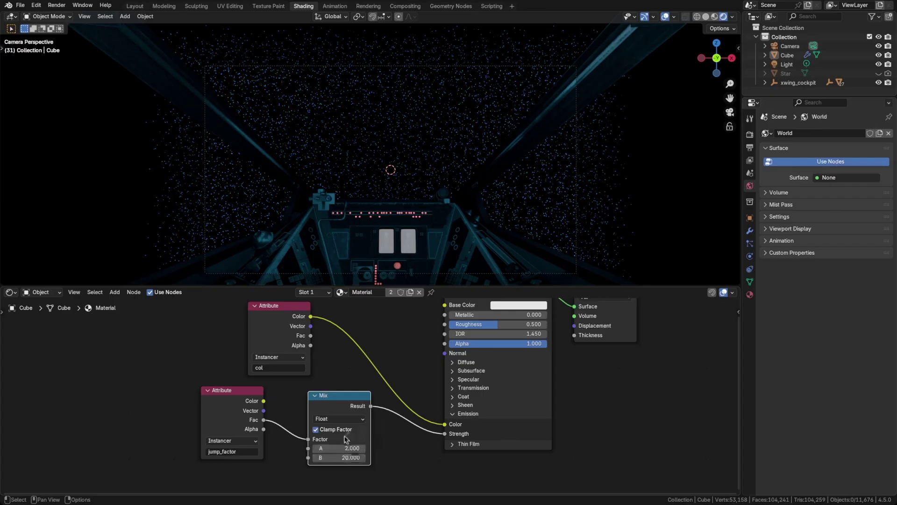
Step: Play the animation to check the stars' brightness during the jump, return to frame 1 and save the file
{"action": "key", "text": "space"}
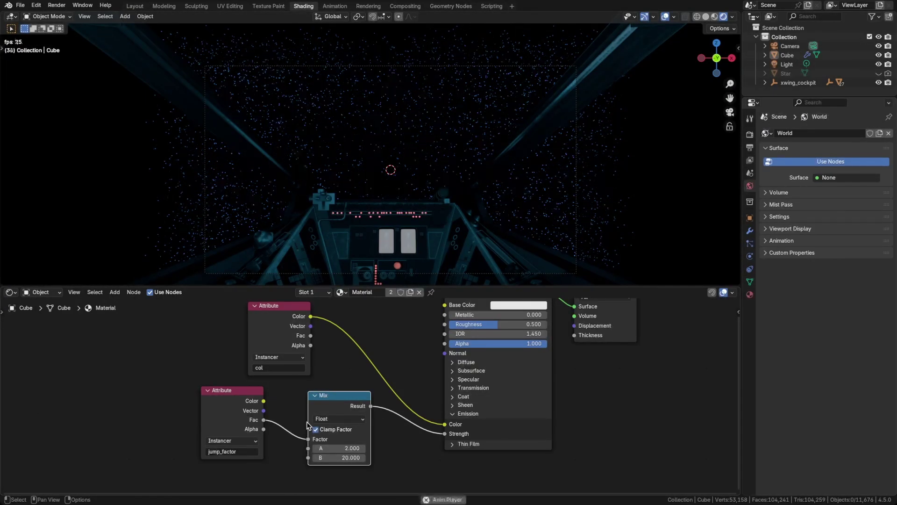
{"action": "key", "text": "Escape"}
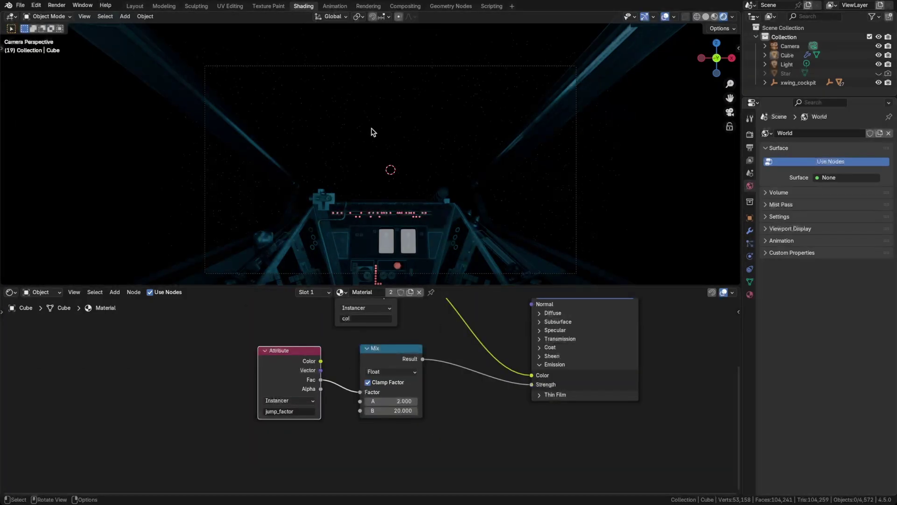
{"action": "left_click", "coordinate": [484, 395]}
{"action": "key", "text": "space"}
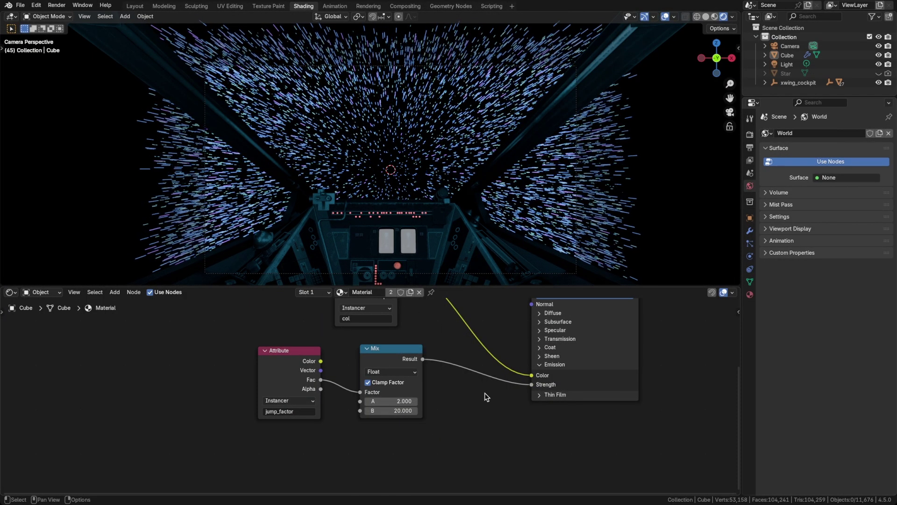
{"action": "key", "text": "Left"}
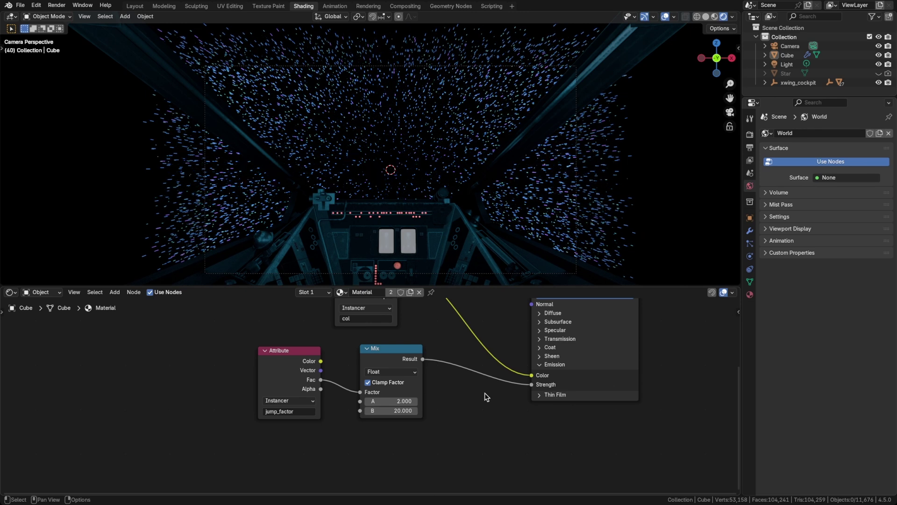
{"action": "key", "text": "shift+Left"}
{"action": "key", "text": "ctrl+s"}
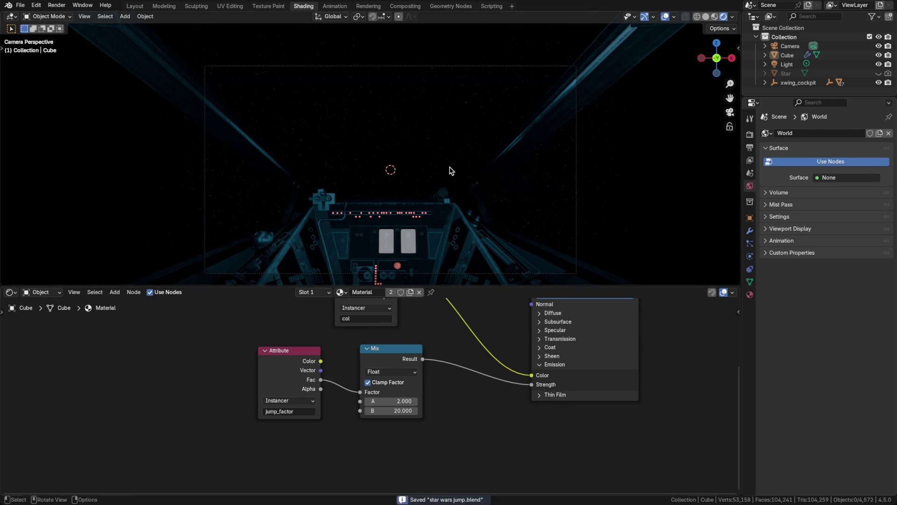
Step: In the geometry nodes, make the upper Color Ramp's first stop white and shift its second stop to position 0.512
{"action": "left_click", "coordinate": [451, 6]}
{"action": "scroll", "coordinate": [405, 409], "scroll_direction": "up", "scroll_amount": 4}
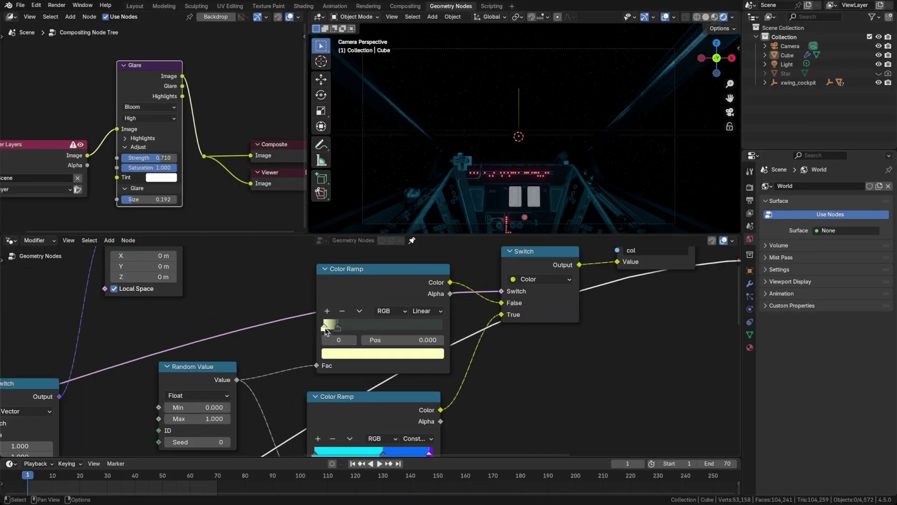
{"action": "left_click", "coordinate": [358, 354]}
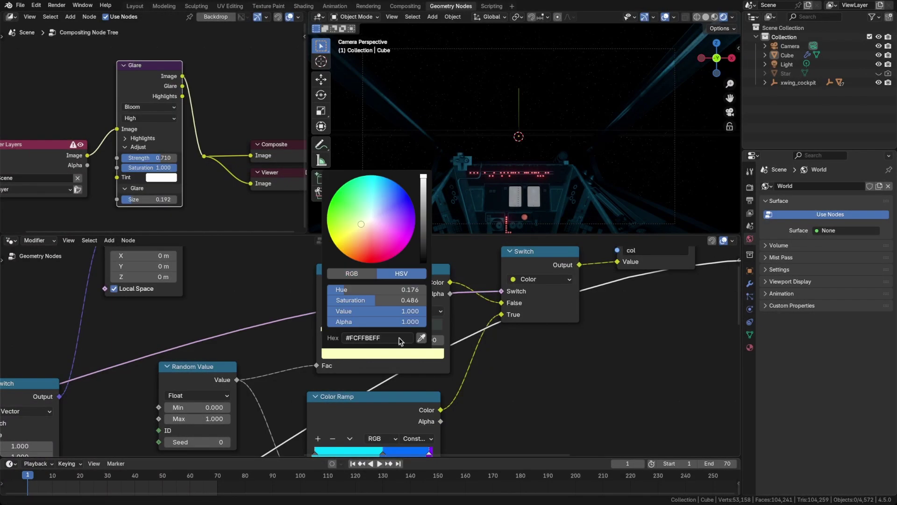
{"action": "left_click", "coordinate": [395, 312]}
{"action": "type", "text": "0"}
{"action": "key", "text": "Return"}
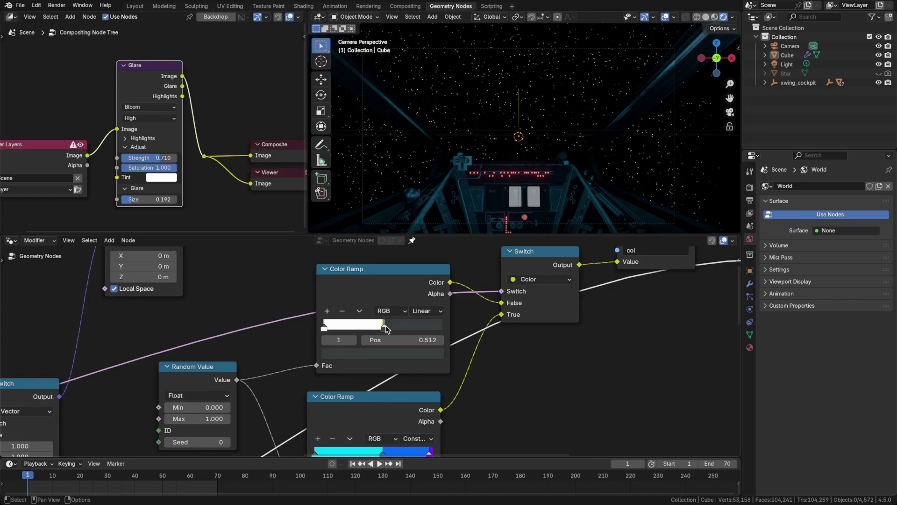
{"action": "left_click", "coordinate": [324, 327]}
{"action": "left_click", "coordinate": [367, 353]}
{"action": "left_click_drag", "start_coordinate": [341, 289], "coordinate": [340, 290]}
Step: Set the float Switch node's True value to 30 and scrub the timeline through the jump to check the streaks
{"action": "left_click", "coordinate": [109, 479]}
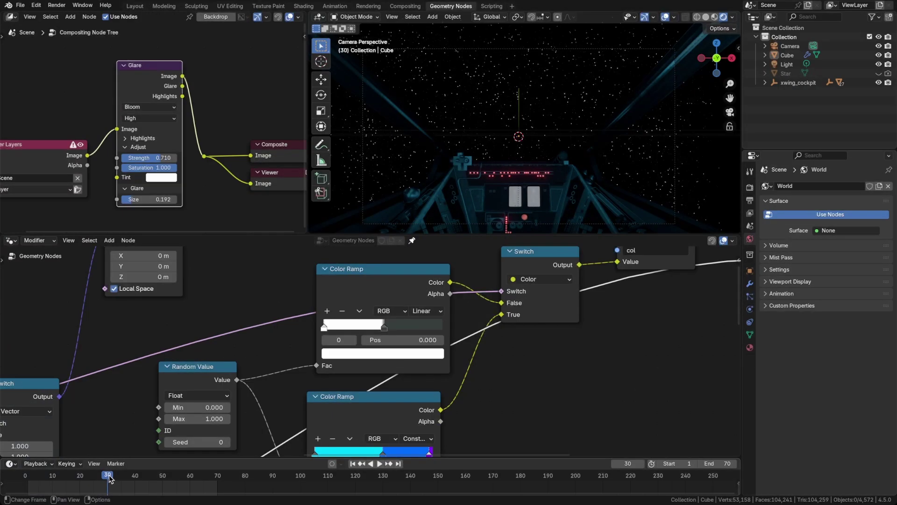
{"action": "left_click_drag", "start_coordinate": [108, 477], "coordinate": [172, 476]}
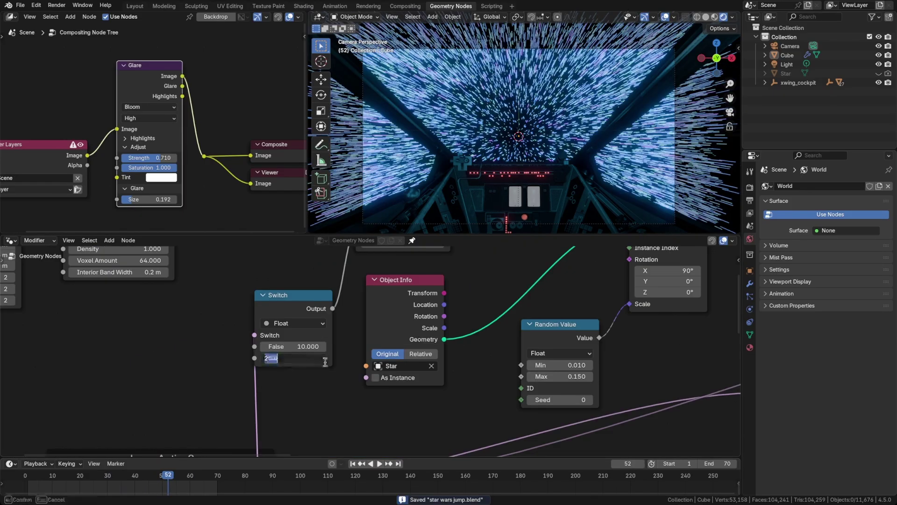
{"action": "type", "text": "30"}
{"action": "key", "text": "Return"}
{"action": "left_click_drag", "start_coordinate": [168, 480], "coordinate": [215, 477]}
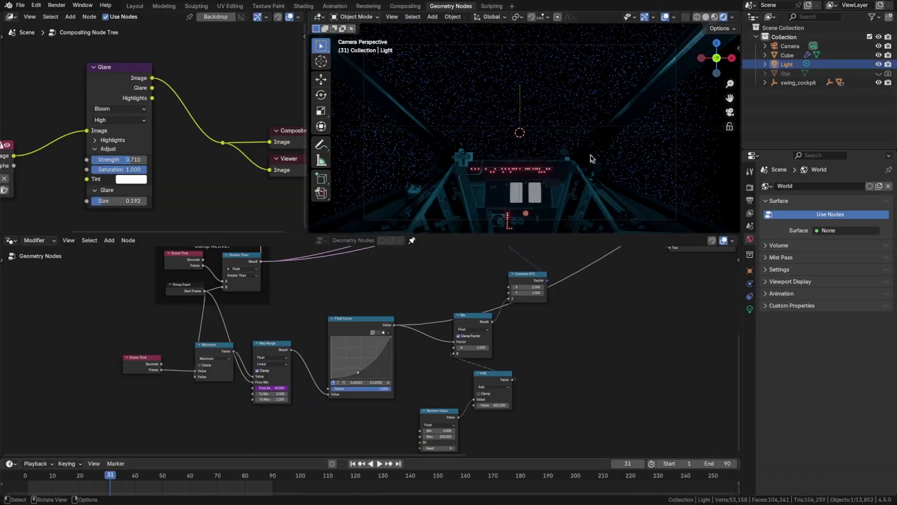
Step: View the ship in solid shading and duplicate the light, moving the copy along global Y ahead of the cockpit
{"action": "mouse_move", "coordinate": [591, 159]}
{"action": "middle_mouse_down"}
{"action": "mouse_move", "coordinate": [545, 169]}
{"action": "mouse_move", "coordinate": [576, 158]}
{"action": "mouse_move", "coordinate": [580, 170]}
{"action": "mouse_move", "coordinate": [577, 140]}
{"action": "mouse_move", "coordinate": [561, 151]}
{"action": "middle_mouse_up"}
{"action": "key", "text": "z"}
{"action": "left_click", "coordinate": [627, 152]}
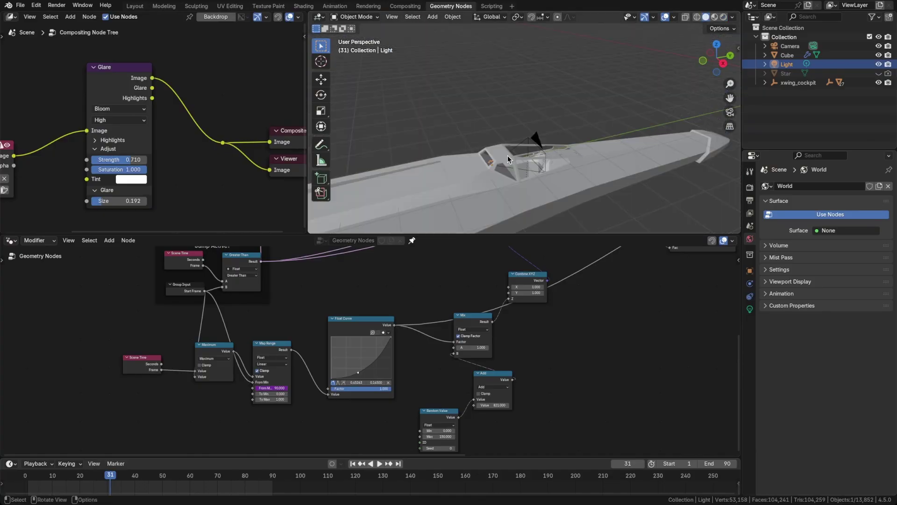
{"action": "scroll", "coordinate": [500, 168], "scroll_direction": "up", "scroll_amount": 2}
{"action": "scroll", "coordinate": [500, 171], "scroll_direction": "down", "scroll_amount": 1}
{"action": "scroll", "coordinate": [456, 183], "scroll_direction": "down", "scroll_amount": 4}
{"action": "mouse_move", "coordinate": [478, 181]}
{"action": "middle_mouse_down"}
{"action": "mouse_move", "coordinate": [491, 178]}
{"action": "mouse_move", "coordinate": [480, 179]}
{"action": "middle_mouse_up"}
{"action": "scroll", "coordinate": [480, 178], "scroll_direction": "up", "scroll_amount": 4}
{"action": "middle_click_drag", "start_coordinate": [542, 185], "coordinate": [523, 173]}
{"action": "scroll", "coordinate": [517, 173], "scroll_direction": "down", "scroll_amount": 1}
{"action": "key", "text": "shift+d"}
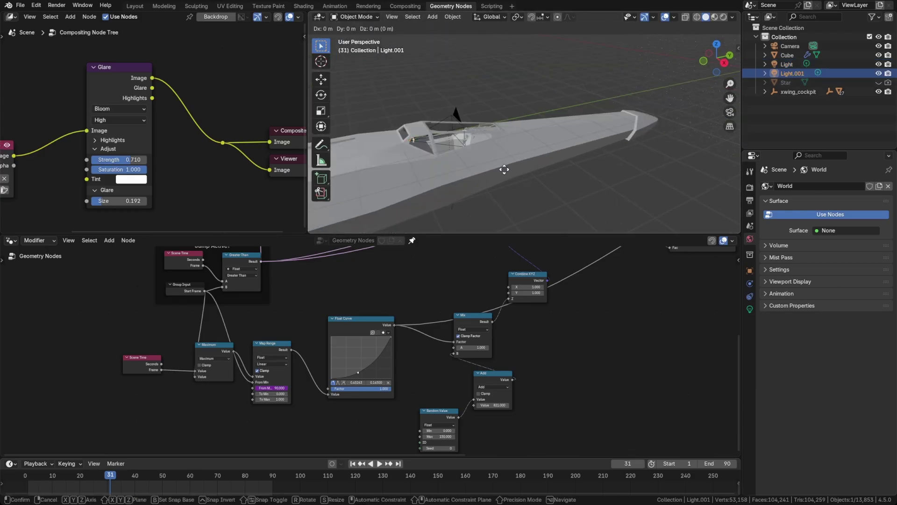
{"action": "key", "text": "y"}
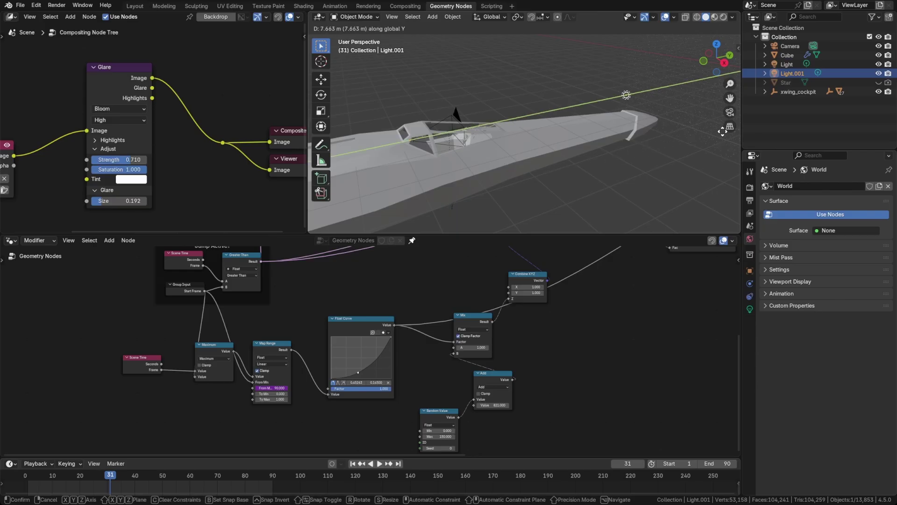
{"action": "left_click", "coordinate": [350, 115]}
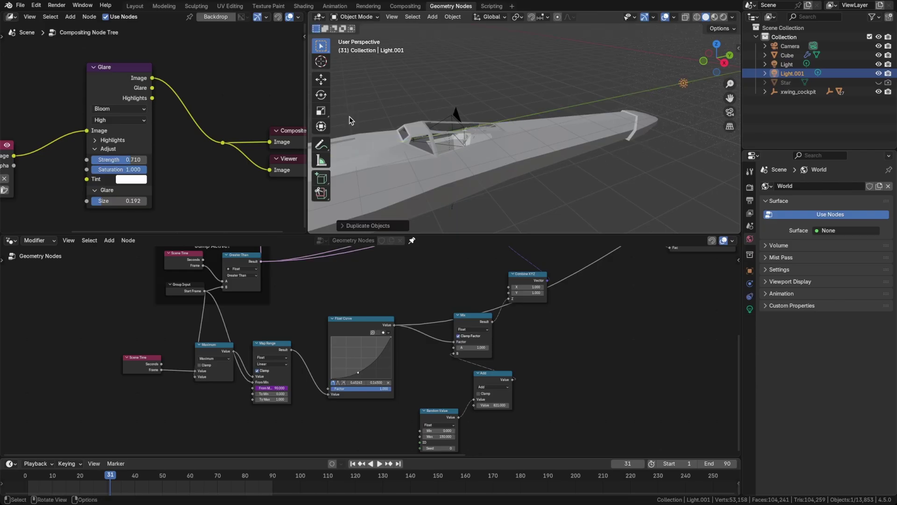
Step: Adjust the duplicated light's position along Y and return to the rendered camera view
{"action": "middle_click_drag", "start_coordinate": [489, 145], "coordinate": [521, 125]}
{"action": "key", "text": "g"}
{"action": "key", "text": "y"}
{"action": "left_click", "coordinate": [526, 122]}
{"action": "key", "text": "grave"}
{"action": "left_click", "coordinate": [481, 141]}
{"action": "key", "text": "z"}
{"action": "left_click", "coordinate": [513, 89]}
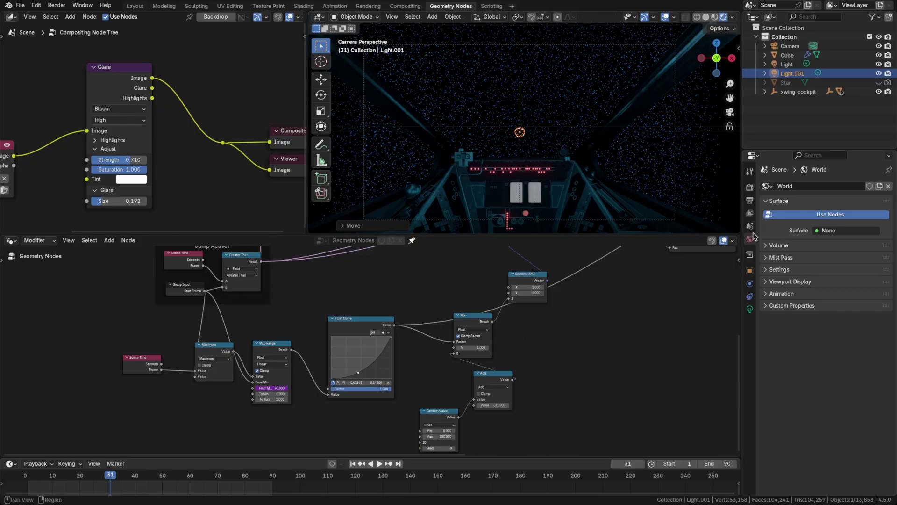
Step: Raise the duplicated light's power, trying 2000 and settling on 20000
{"action": "left_click", "coordinate": [749, 309]}
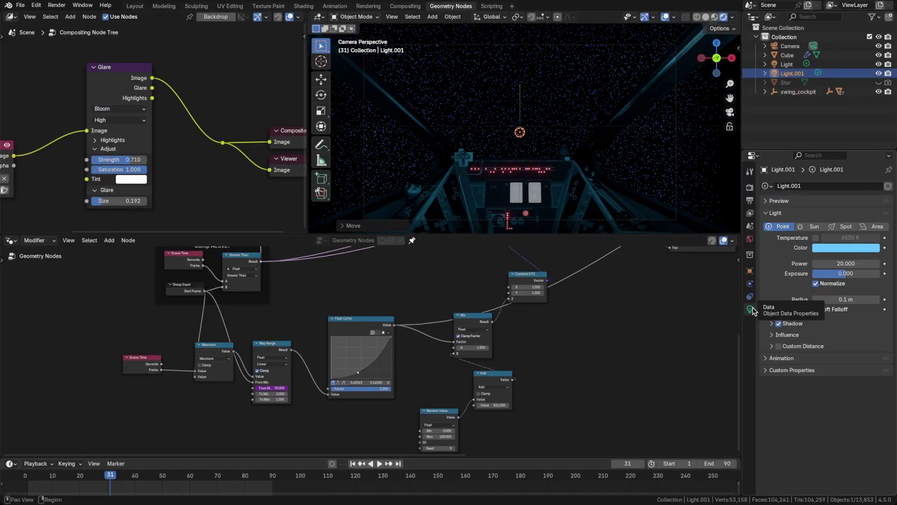
{"action": "left_click", "coordinate": [841, 263]}
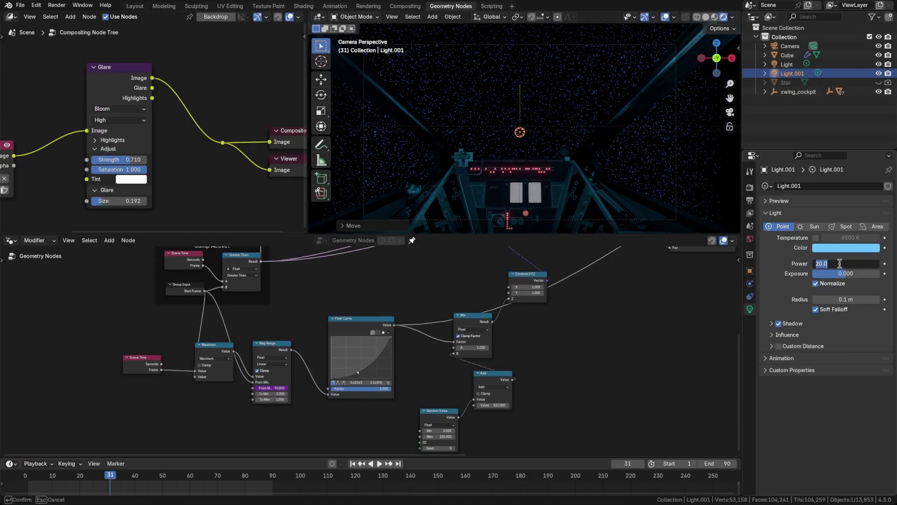
{"action": "key", "text": "Return"}
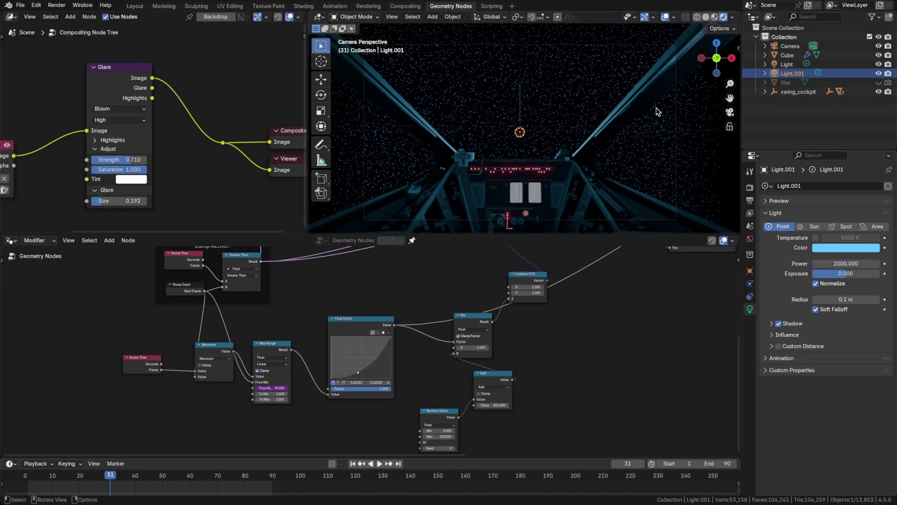
{"action": "left_click", "coordinate": [842, 264]}
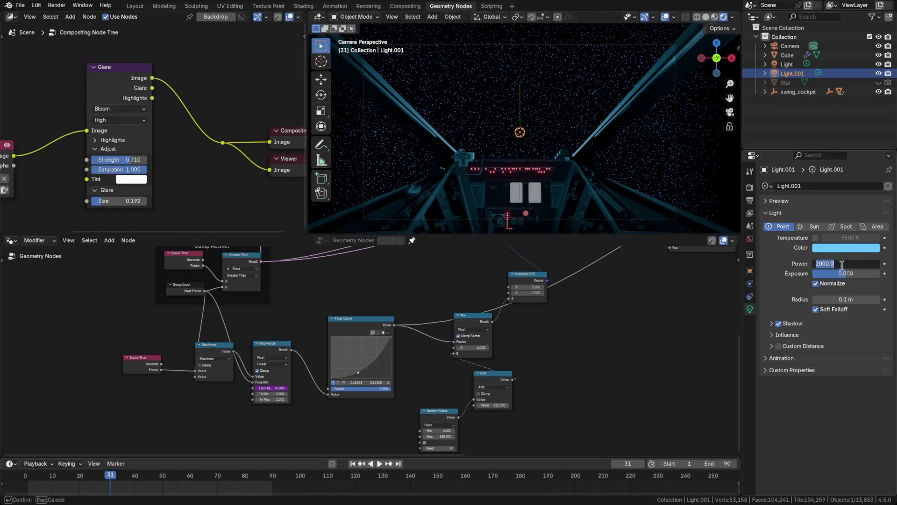
{"action": "key", "text": "Return"}
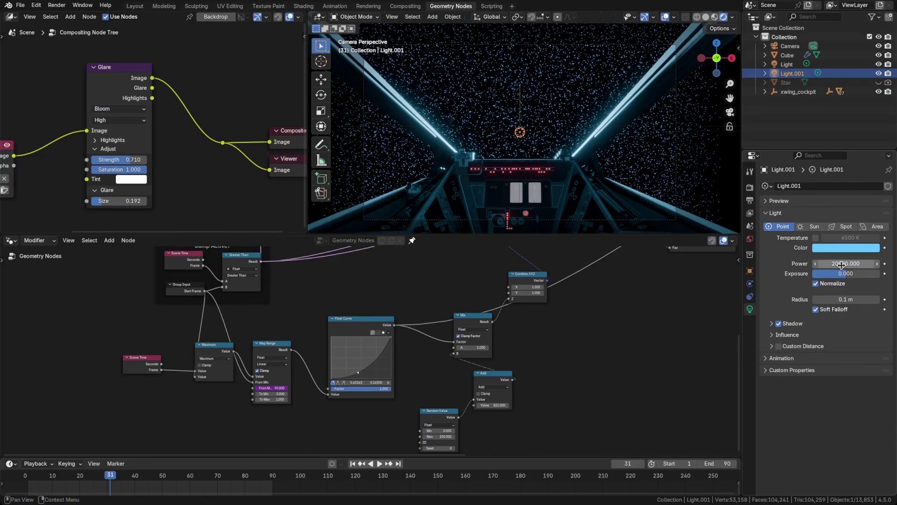
Step: At frame 30, set the duplicated light's power to 0 and keyframe it
{"action": "key", "text": "Left"}
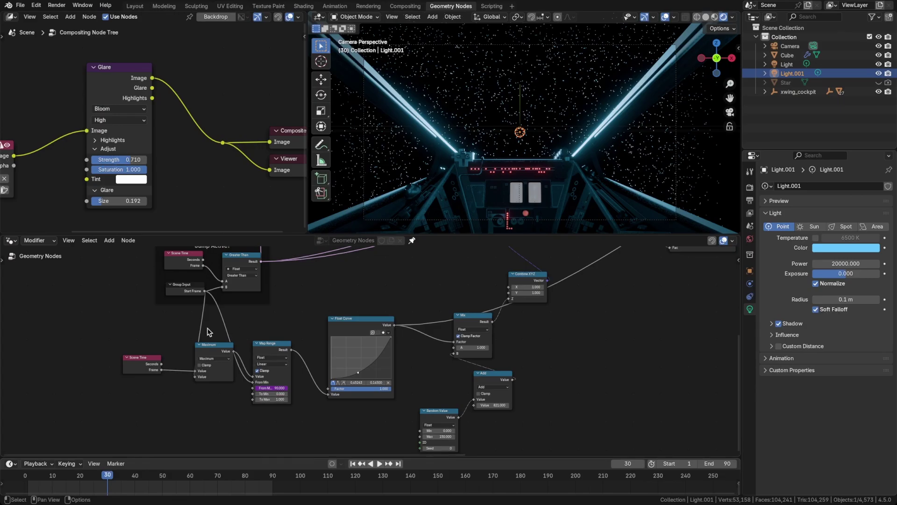
{"action": "middle_click_drag", "start_coordinate": [389, 291], "coordinate": [390, 317]}
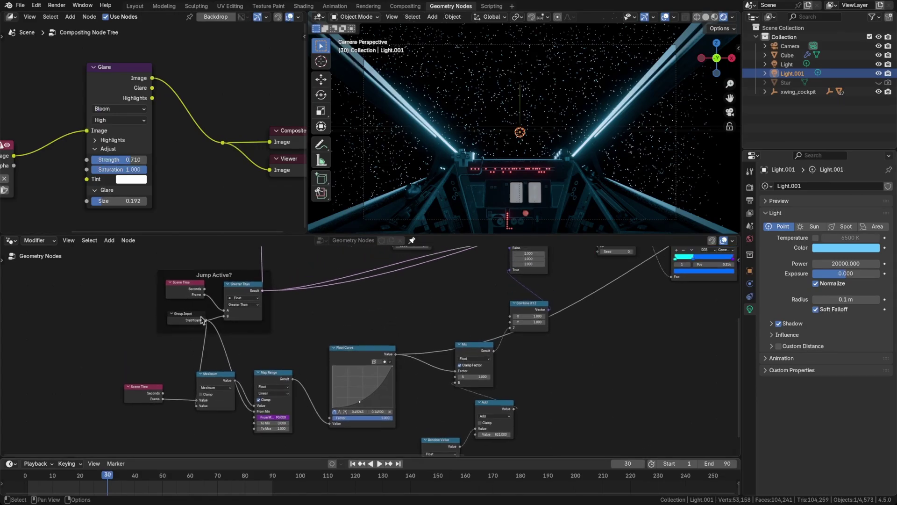
{"action": "scroll", "coordinate": [202, 318], "scroll_direction": "up", "scroll_amount": 2}
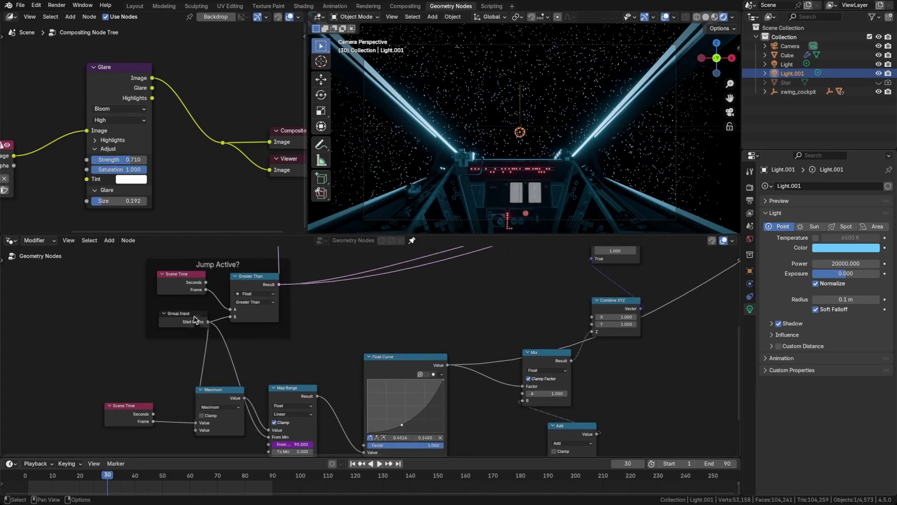
{"action": "middle_click_drag", "start_coordinate": [414, 333], "coordinate": [380, 299]}
{"action": "scroll", "coordinate": [444, 334], "scroll_direction": "down", "scroll_amount": 1}
{"action": "mouse_move", "coordinate": [428, 367]}
{"action": "middle_mouse_down"}
{"action": "mouse_move", "coordinate": [430, 359]}
{"action": "mouse_move", "coordinate": [421, 370]}
{"action": "middle_mouse_up"}
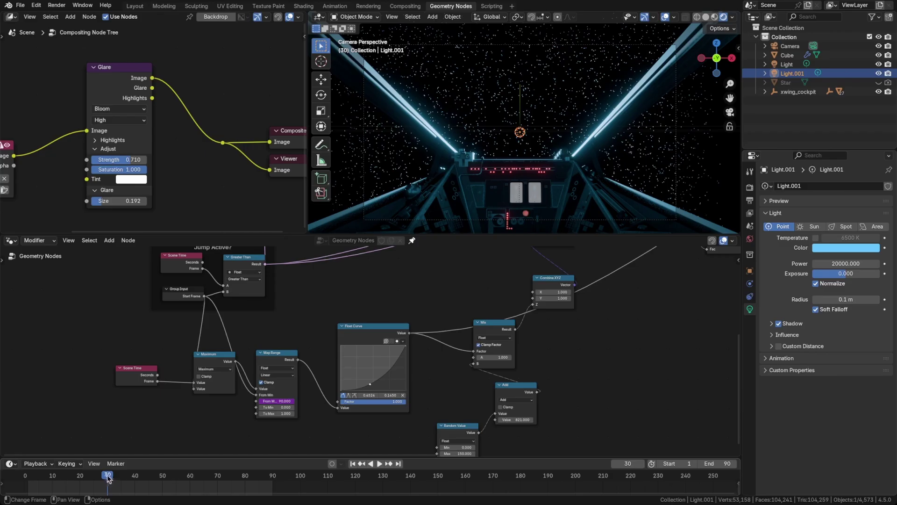
{"action": "scroll", "coordinate": [735, 299], "scroll_direction": "up", "scroll_amount": 1}
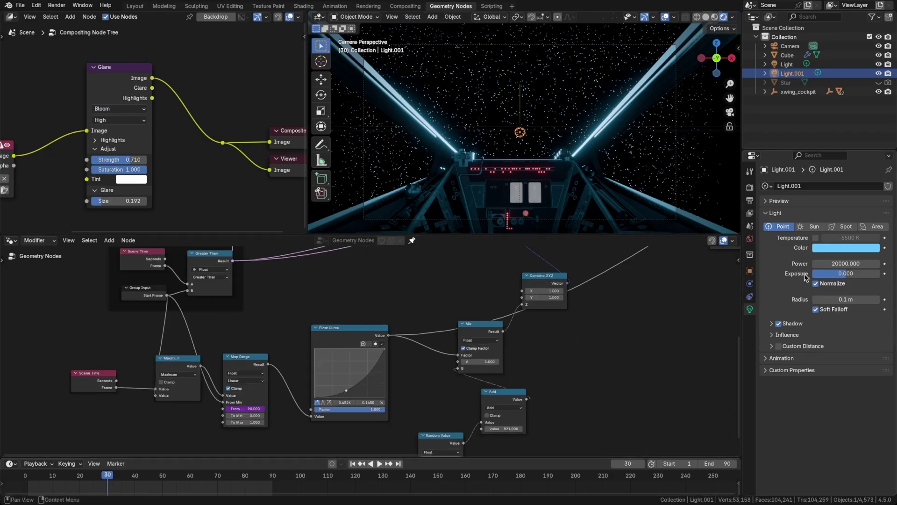
{"action": "left_click", "coordinate": [839, 263]}
{"action": "type", "text": "0"}
{"action": "key", "text": "Return"}
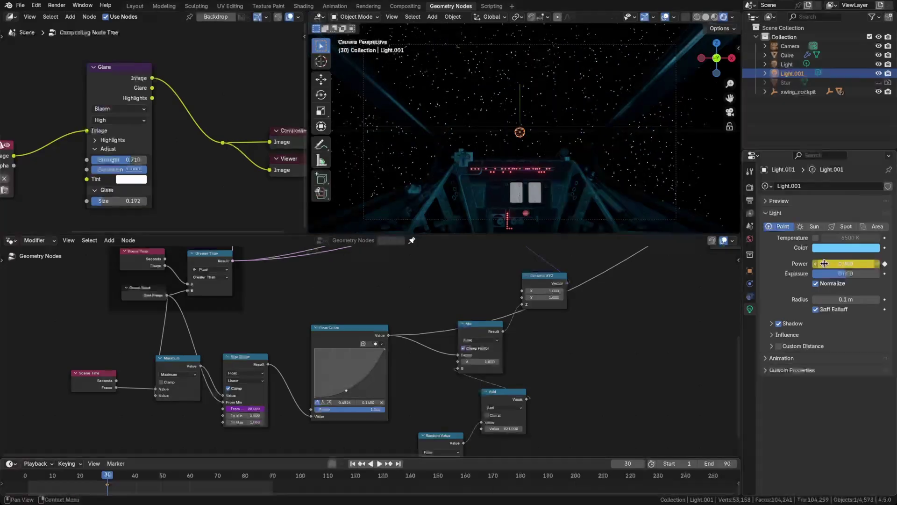
{"action": "key", "text": "i"}
Step: At frame 90, set the duplicated light's power to 20000 and keyframe it
{"action": "left_click_drag", "start_coordinate": [109, 476], "coordinate": [273, 476]}
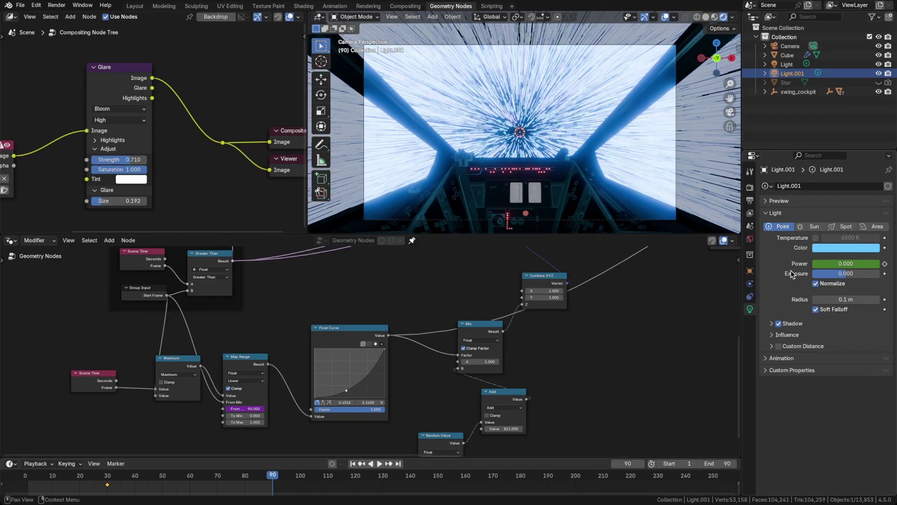
{"action": "left_click", "coordinate": [839, 264]}
{"action": "type", "text": "20000"}
{"action": "key", "text": "Return"}
{"action": "key", "text": "i"}
Step: Preview the light animation, move its zero-power keyframe to frame 70, replay the jump and save the file
{"action": "left_click_drag", "start_coordinate": [270, 478], "coordinate": [123, 485]}
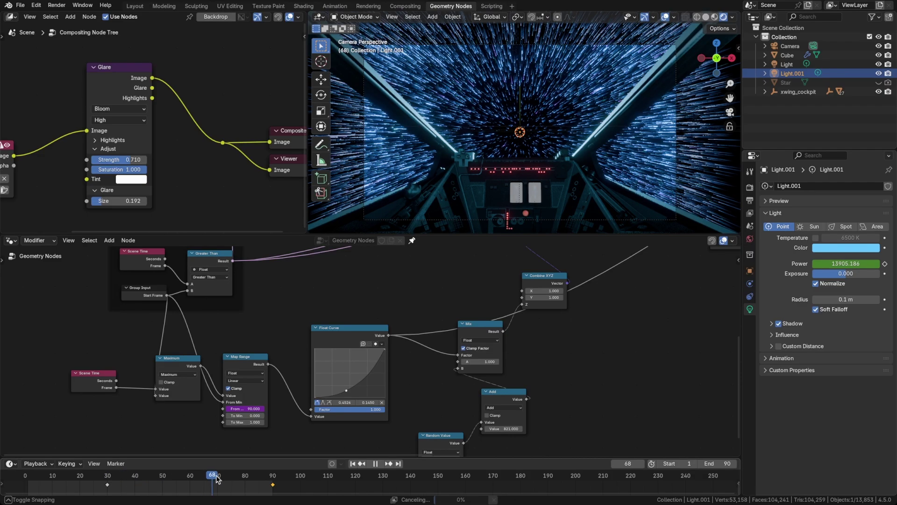
{"action": "key", "text": "space"}
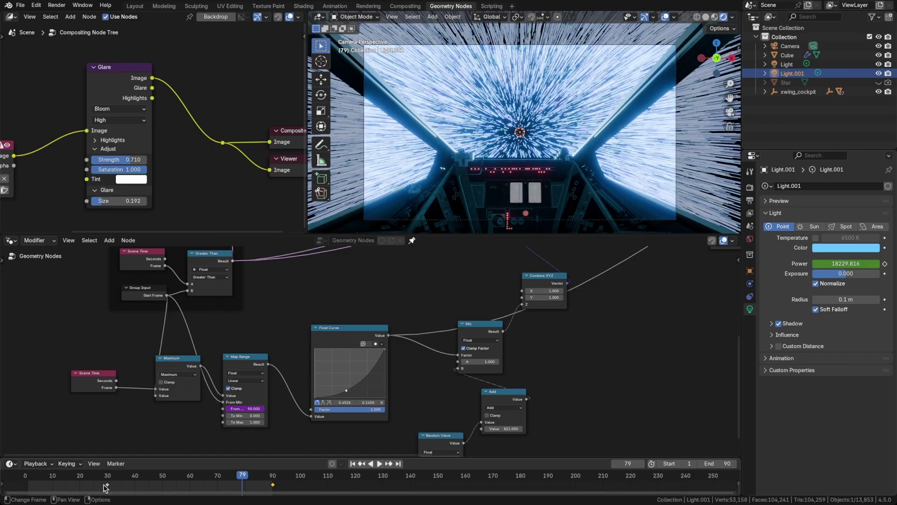
{"action": "left_click_drag", "start_coordinate": [108, 487], "coordinate": [248, 486]}
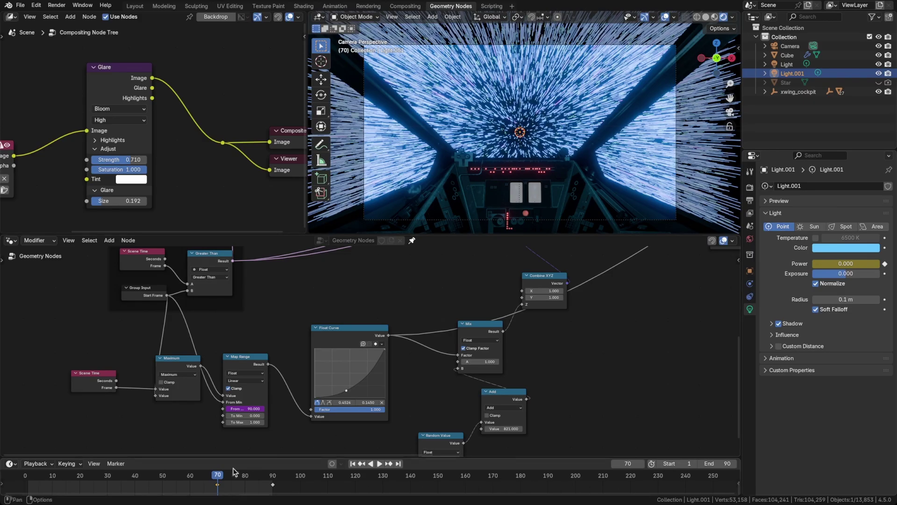
{"action": "key", "text": "space"}
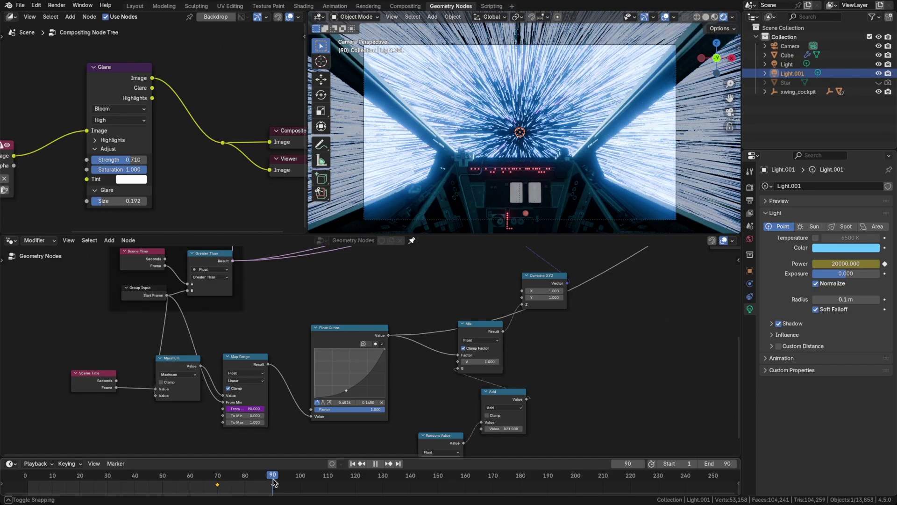
{"action": "key", "text": "space"}
{"action": "key", "text": "ctrl+s"}
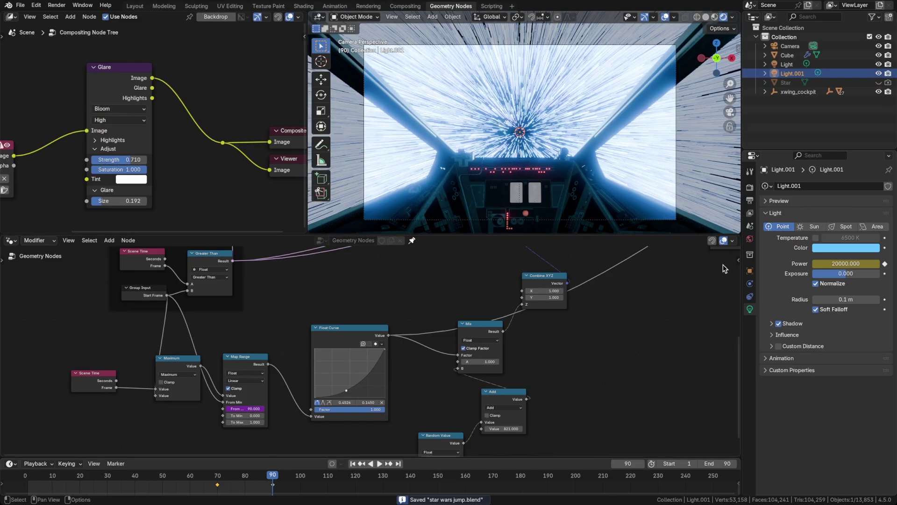
Step: Enable raytracing in the render settings and set the color management look to High Contrast
{"action": "left_click", "coordinate": [750, 188]}
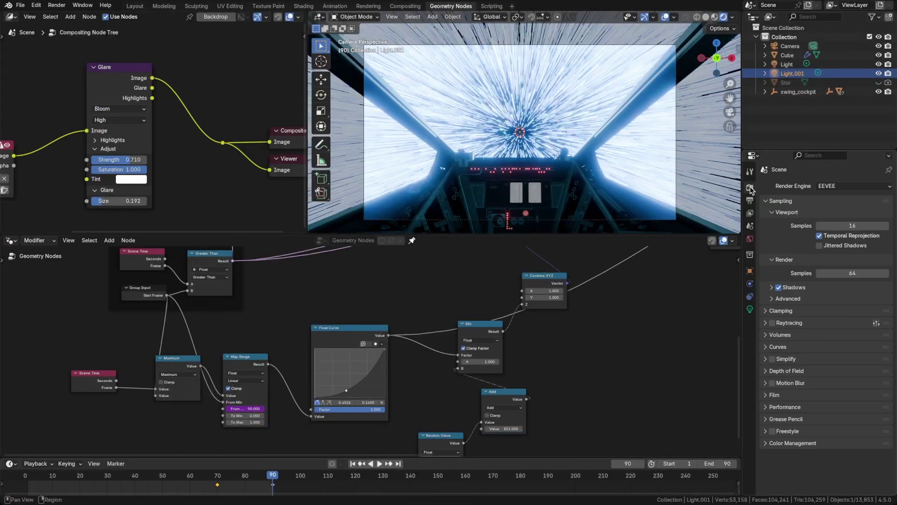
{"action": "left_click", "coordinate": [790, 442]}
{"action": "scroll", "coordinate": [814, 407], "scroll_direction": "down", "scroll_amount": 3}
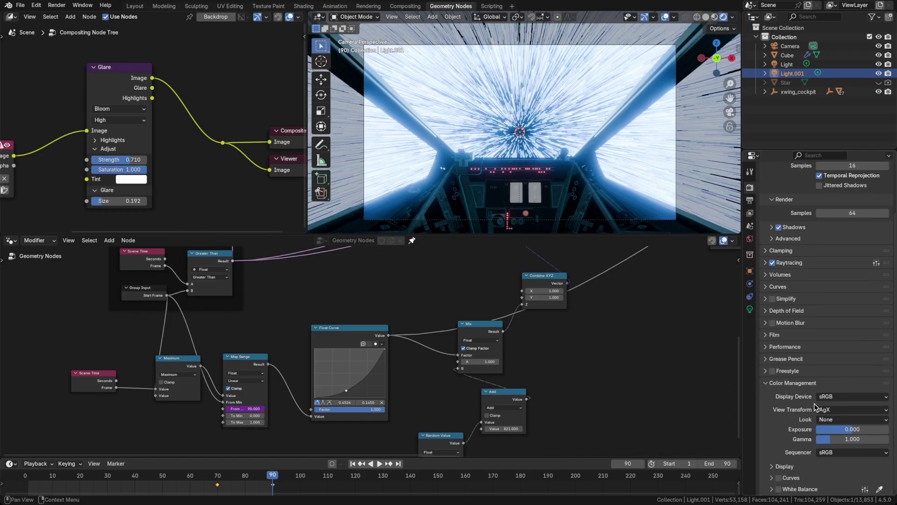
{"action": "left_click", "coordinate": [832, 419]}
{"action": "left_click", "coordinate": [843, 359]}
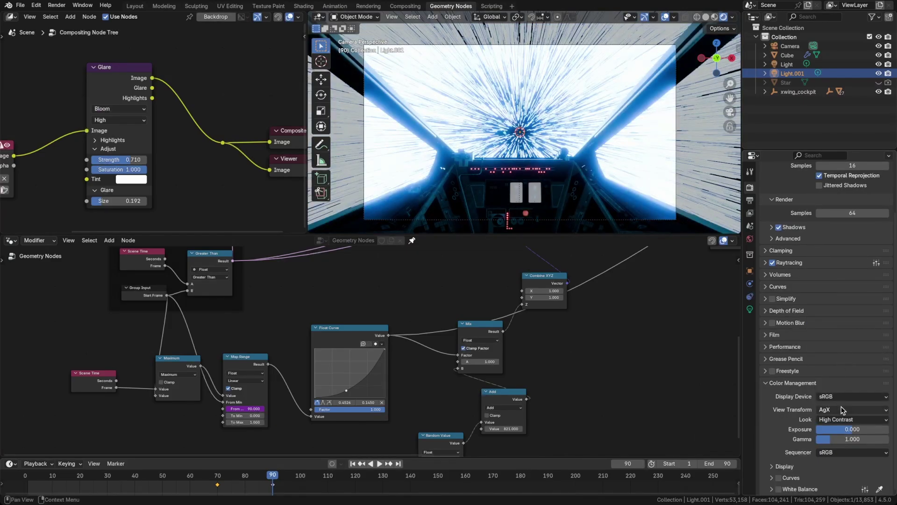
Step: Try the Medium High Contrast look, undo that change and save the file
{"action": "left_click", "coordinate": [845, 420]}
{"action": "left_click", "coordinate": [842, 370]}
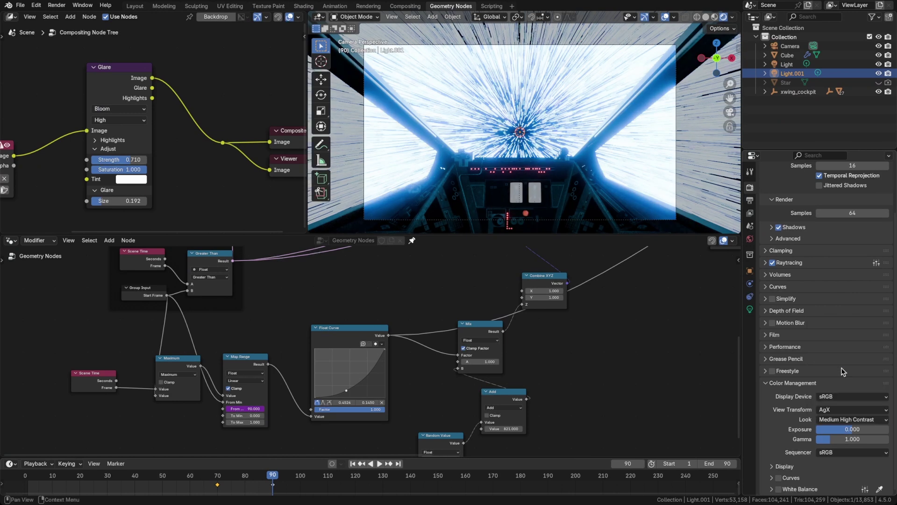
{"action": "key", "text": "ctrl+z"}
{"action": "key", "text": "ctrl+s"}
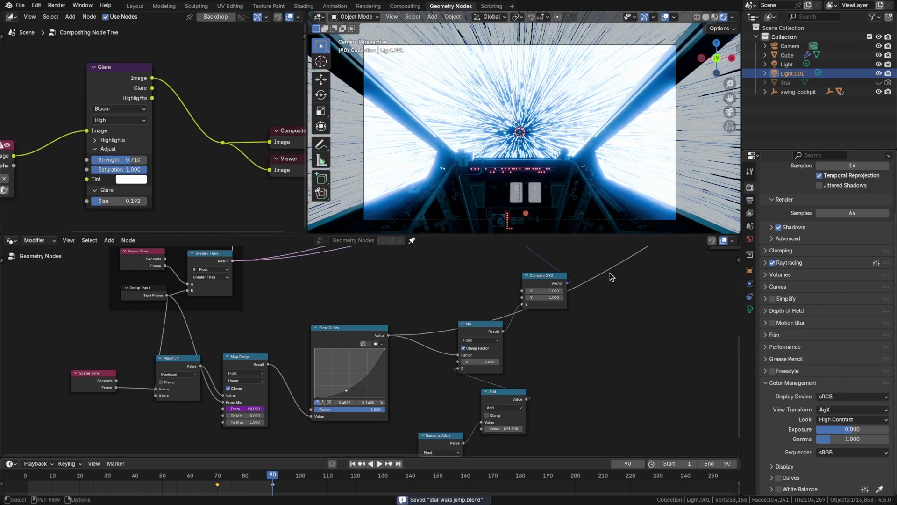
Step: Set the render output's file format to FFmpeg Video
{"action": "left_click", "coordinate": [750, 200]}
{"action": "left_click", "coordinate": [861, 387]}
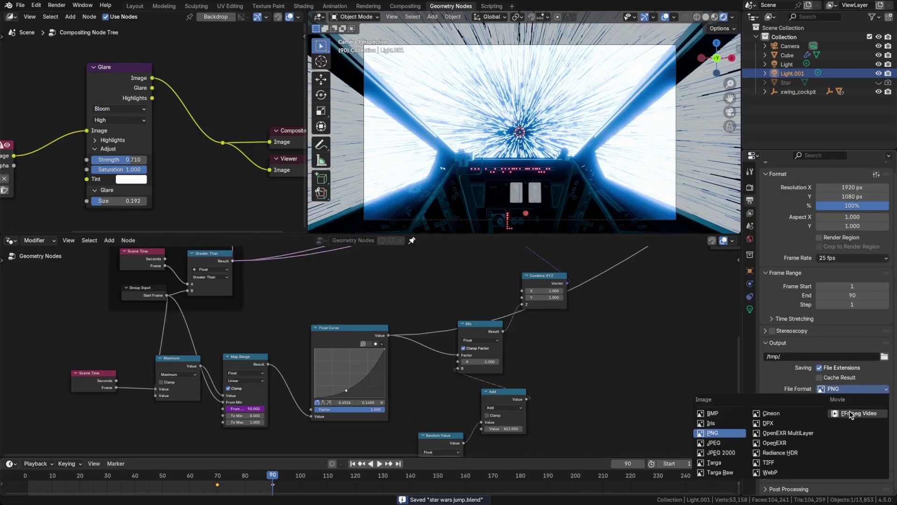
{"action": "left_click", "coordinate": [859, 400]}
Step: Set the video encoding to an MPEG-4 container with Perceptually Lossless output quality
{"action": "left_click", "coordinate": [795, 443]}
{"action": "scroll", "coordinate": [796, 441], "scroll_direction": "down", "scroll_amount": 4}
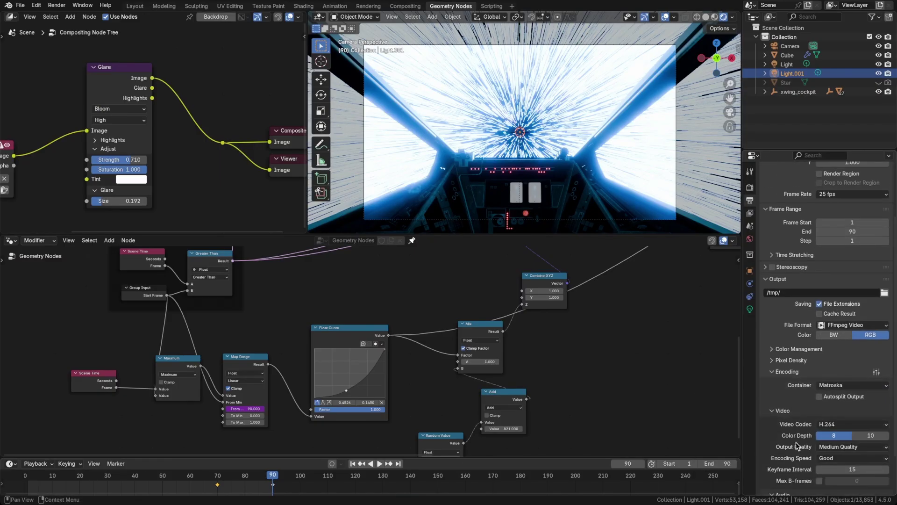
{"action": "left_click", "coordinate": [849, 386]}
{"action": "left_click", "coordinate": [844, 396]}
{"action": "scroll", "coordinate": [823, 401], "scroll_direction": "down", "scroll_amount": 2}
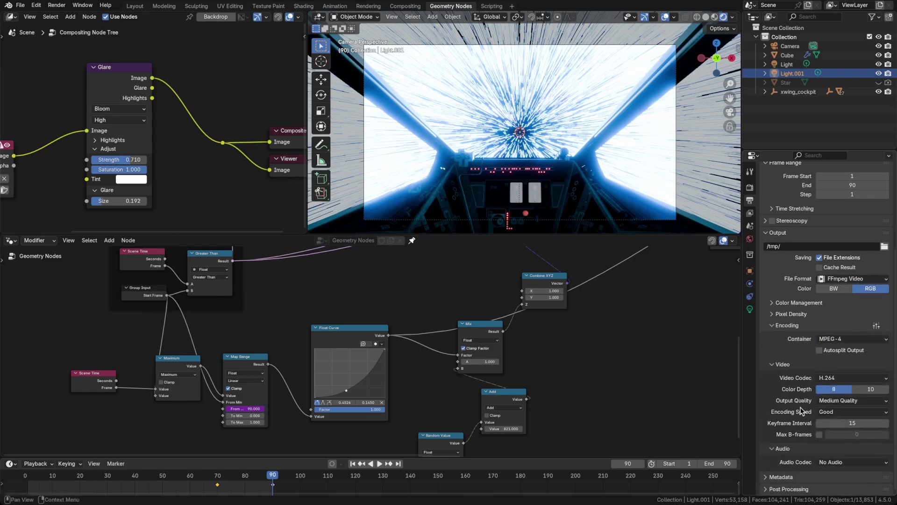
{"action": "left_click", "coordinate": [853, 400]}
{"action": "left_click", "coordinate": [837, 431]}
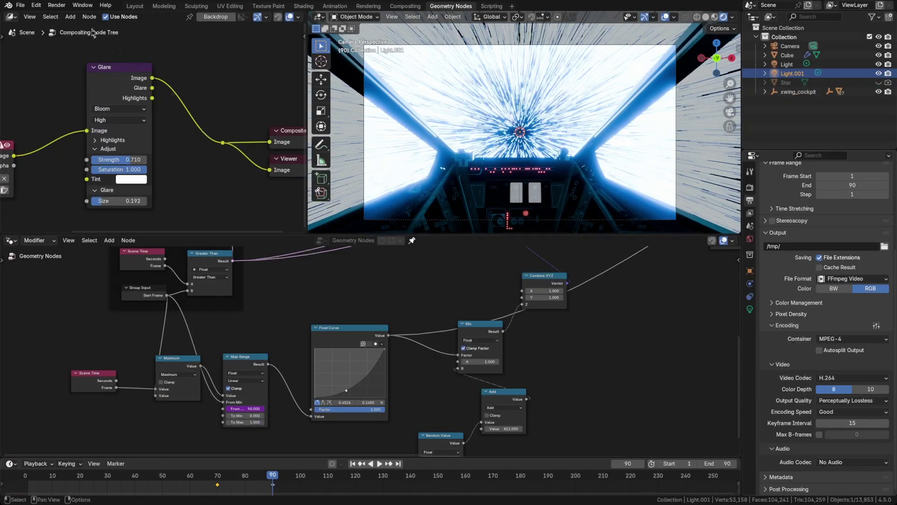
Step: Render the animation
{"action": "left_click", "coordinate": [57, 5]}
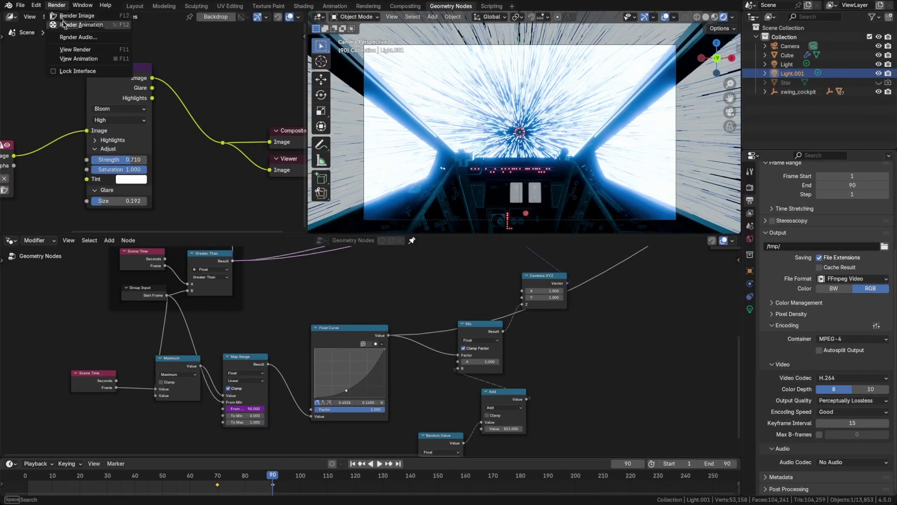